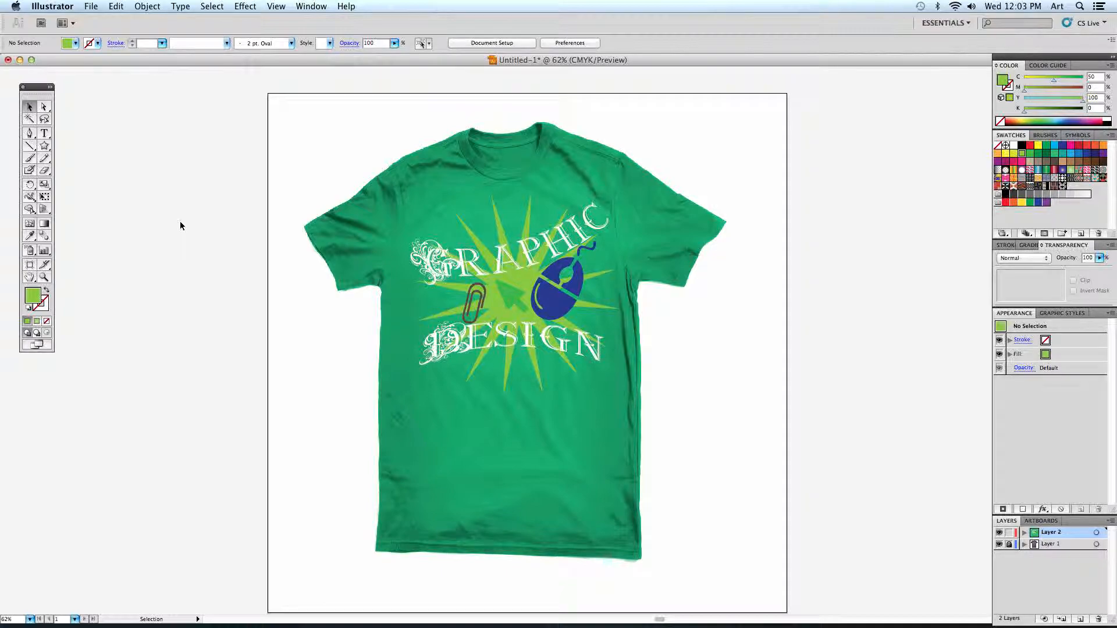
- Nudge the warped GRAPHIC lettering slightly left and shift the blue computer mouse graphic down and right on the green T-shirt
left_click(478, 260)
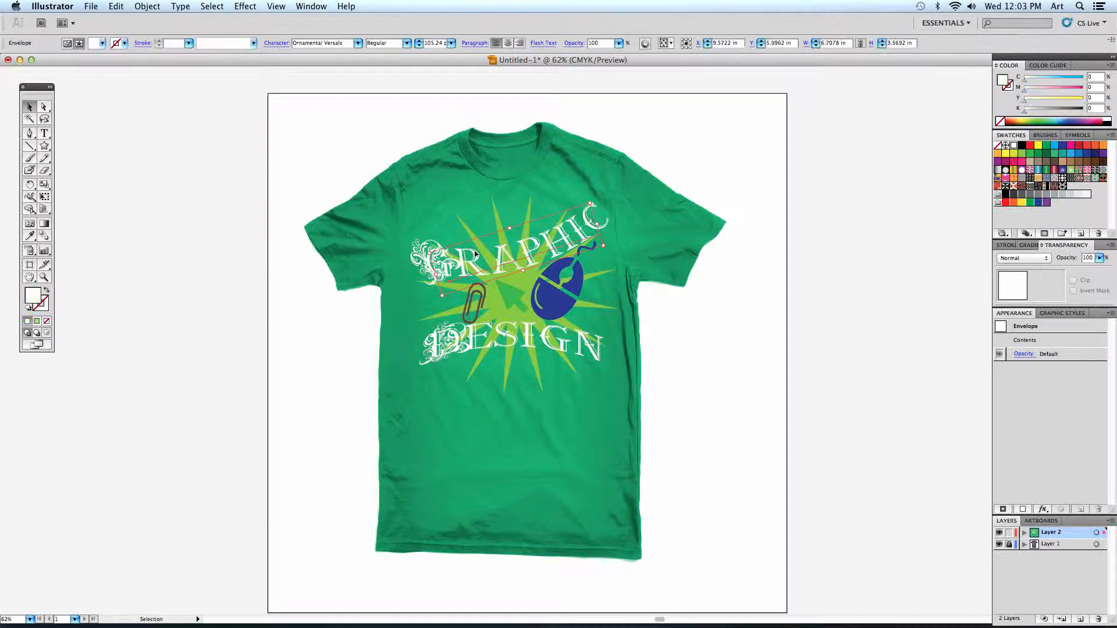
left_click_drag(478, 260, 474, 260)
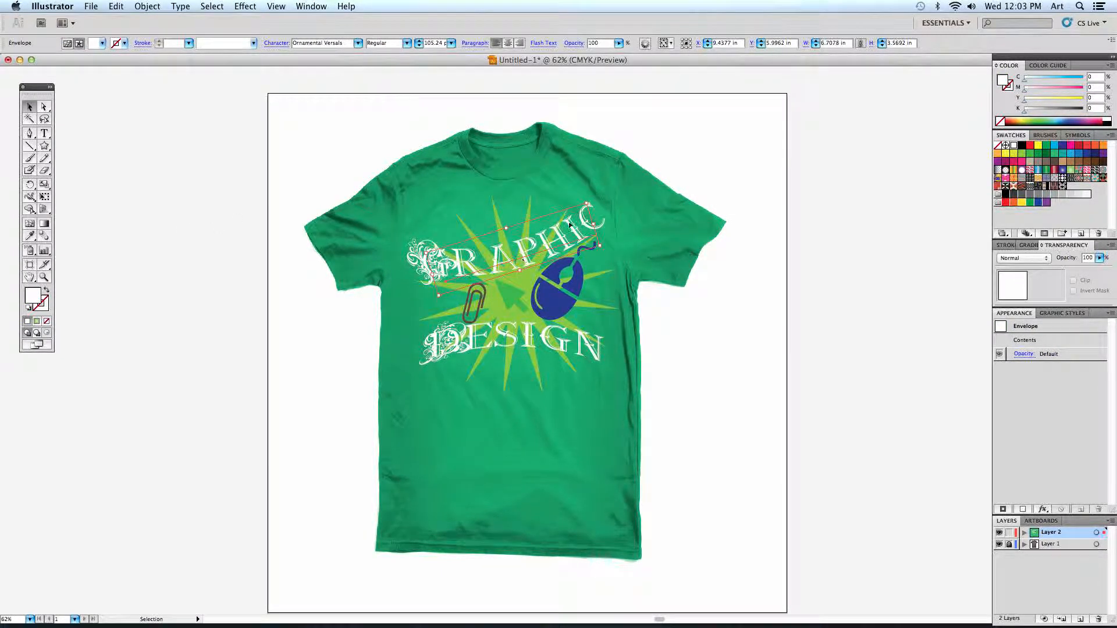
mouse_move(575, 298)
left_mouse_down()
mouse_move(644, 297)
mouse_move(579, 299)
left_mouse_up()
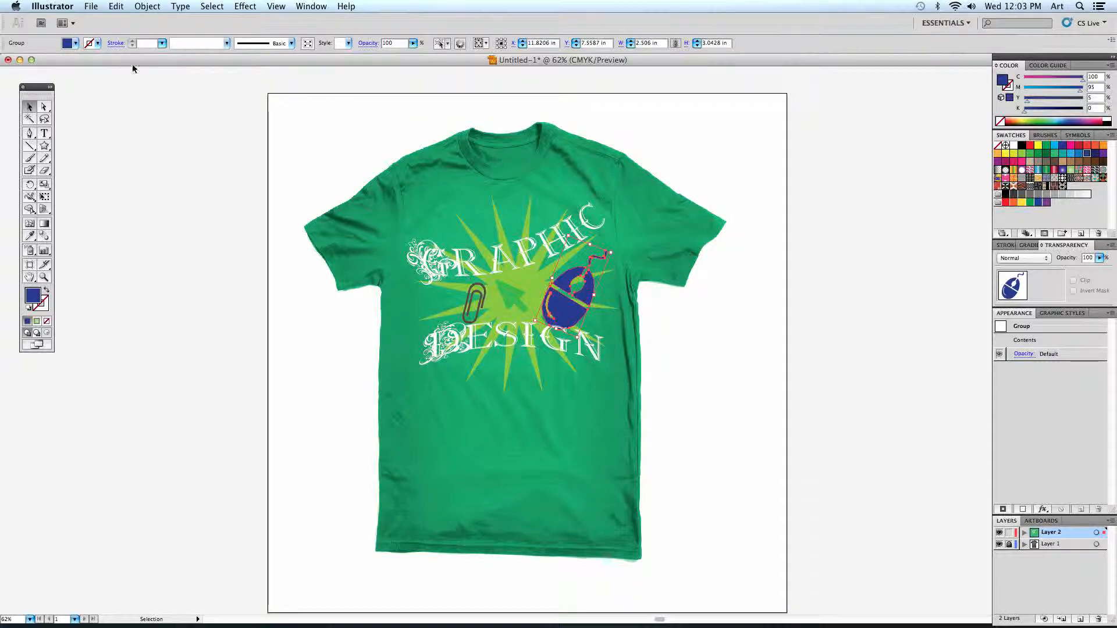
- Minimize the finished design, switch to Firefox and view the Tshirt Design Project section of the ART205 course page
left_click(20, 60)
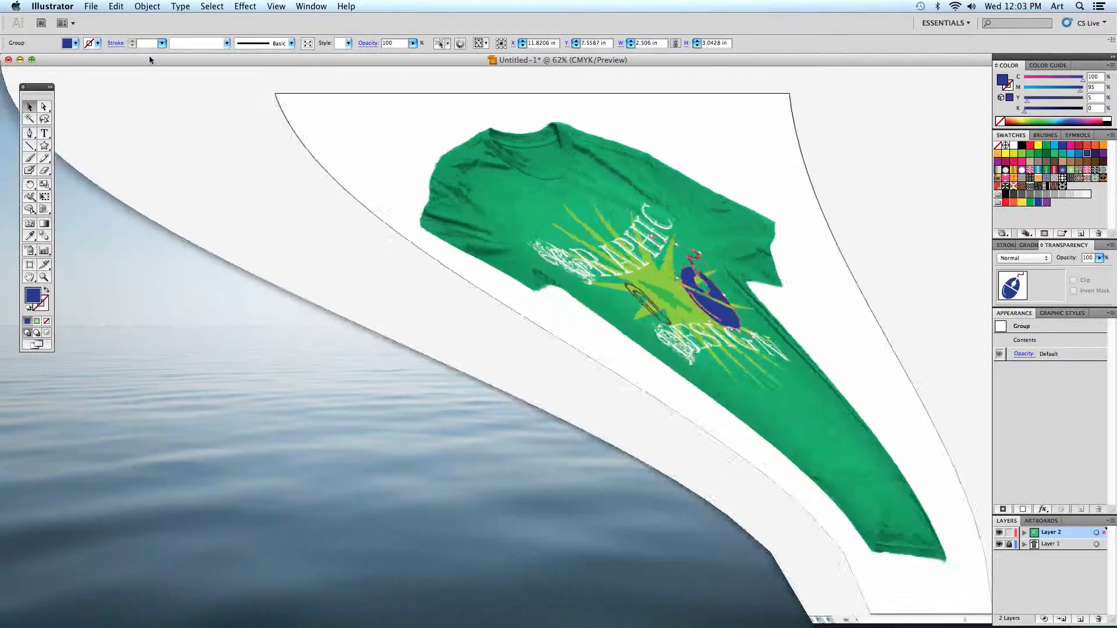
left_click(459, 327)
mouse_move(901, 622)
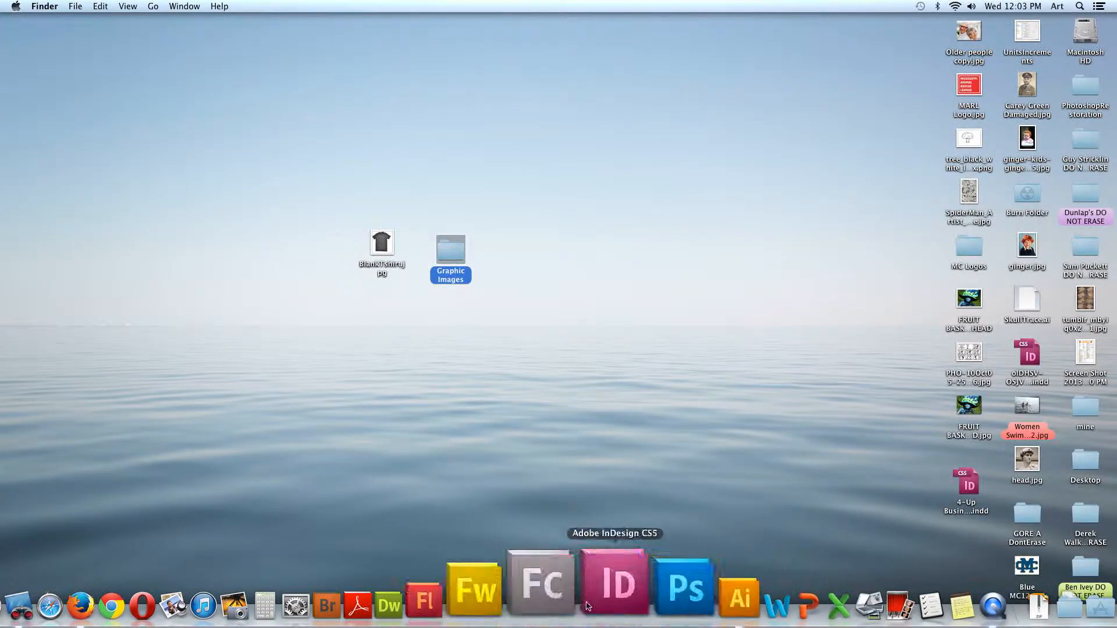
left_click(177, 607)
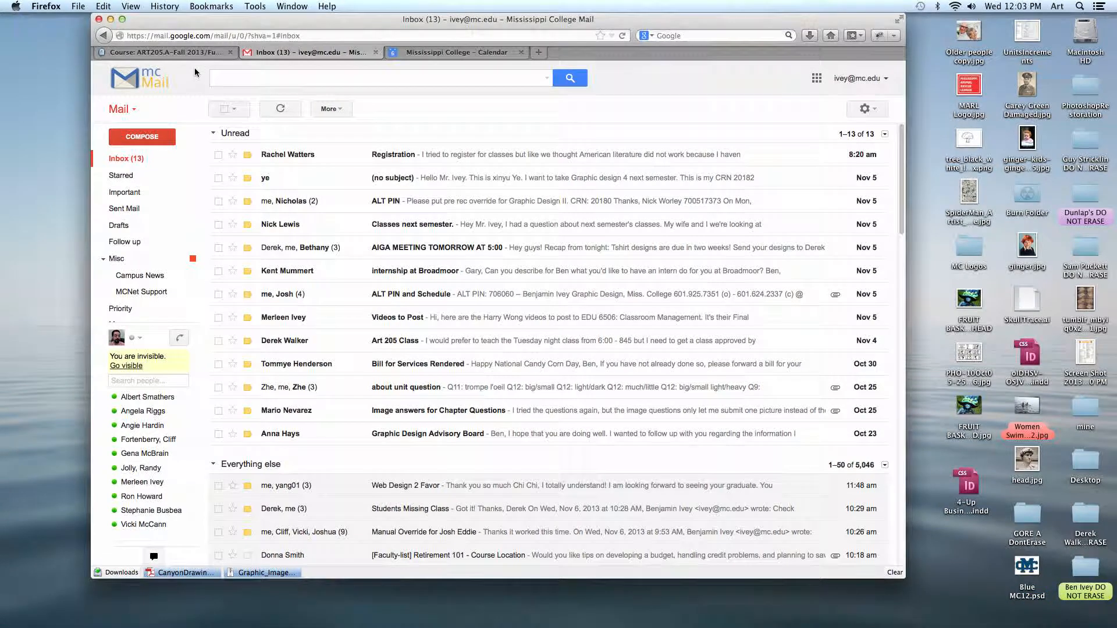
left_click(212, 54)
left_click(262, 340)
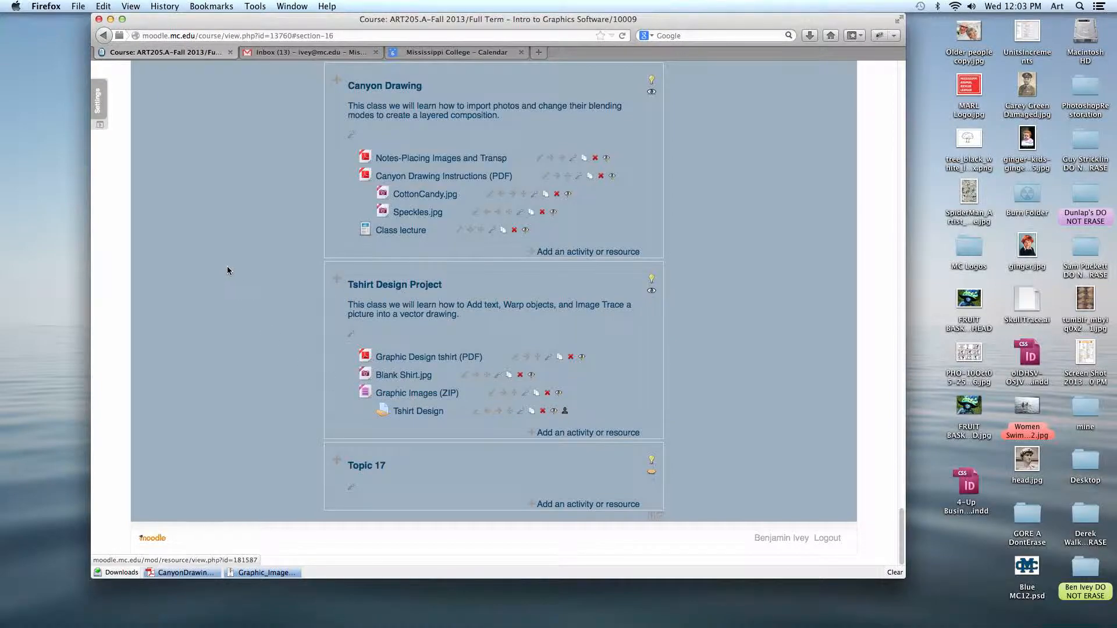
- Put the browser away and preview BlankTshirt.jpg on the desktop
left_click(110, 19)
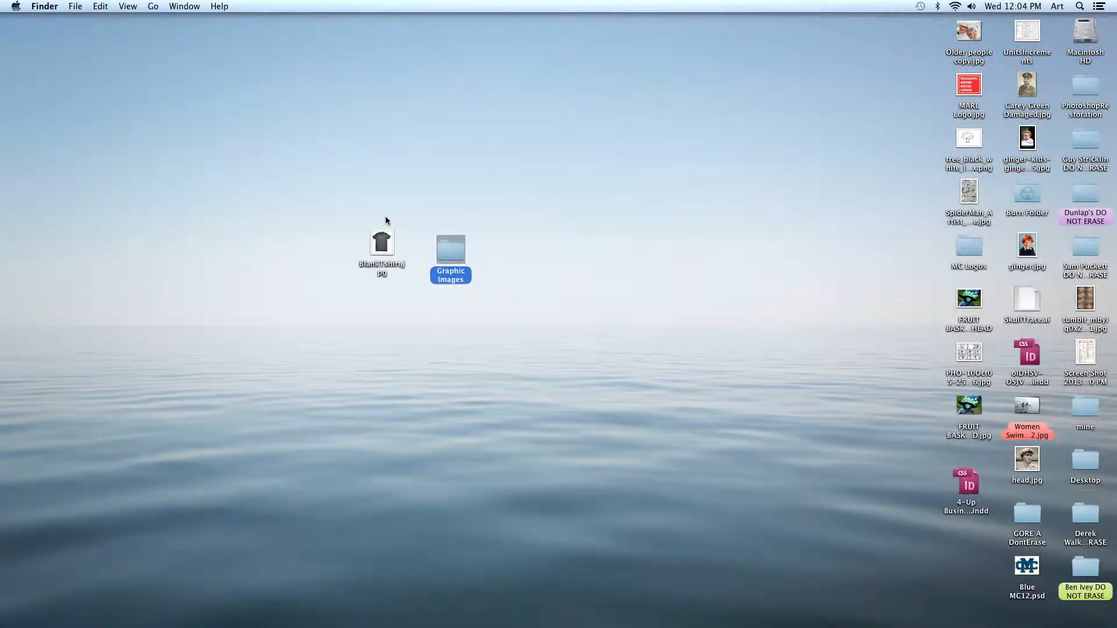
left_click(400, 228)
left_click(387, 250)
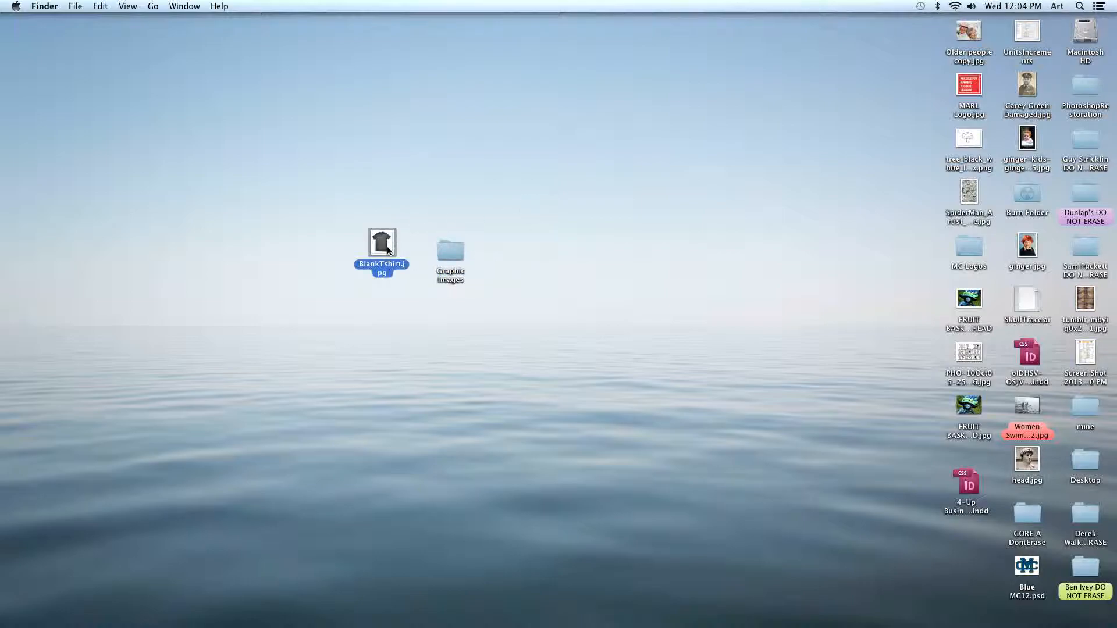
key("space")
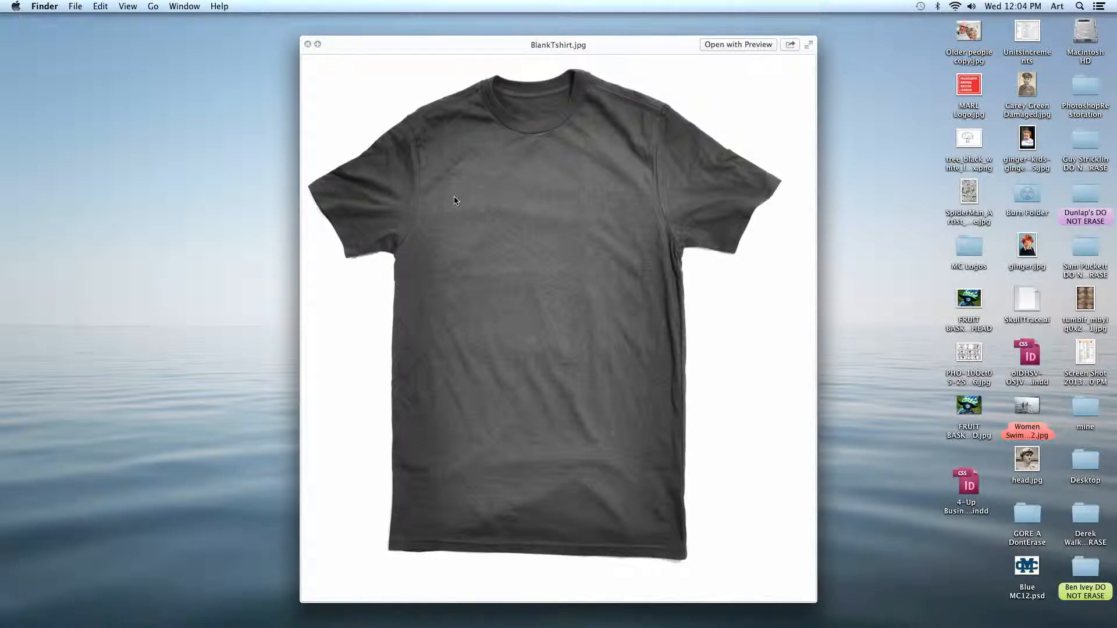
key("space")
- Open the Graphic Images folder from the desktop and enlarge its window to show the whole file list
double_click(454, 248)
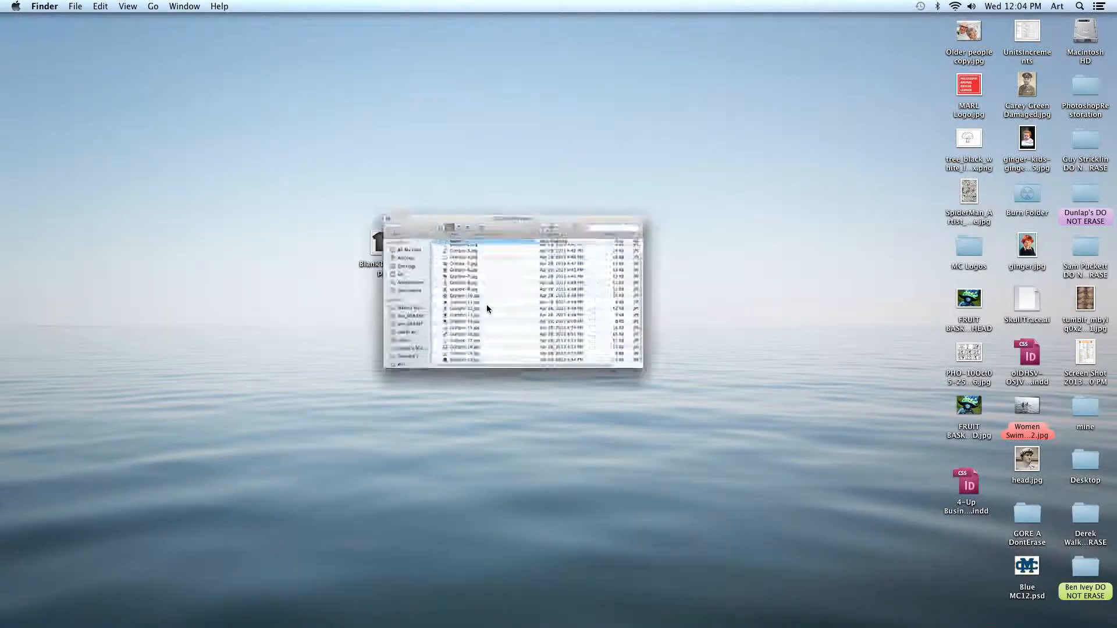
left_click_drag(575, 206, 574, 158)
left_click_drag(781, 405, 798, 487)
left_click(487, 197)
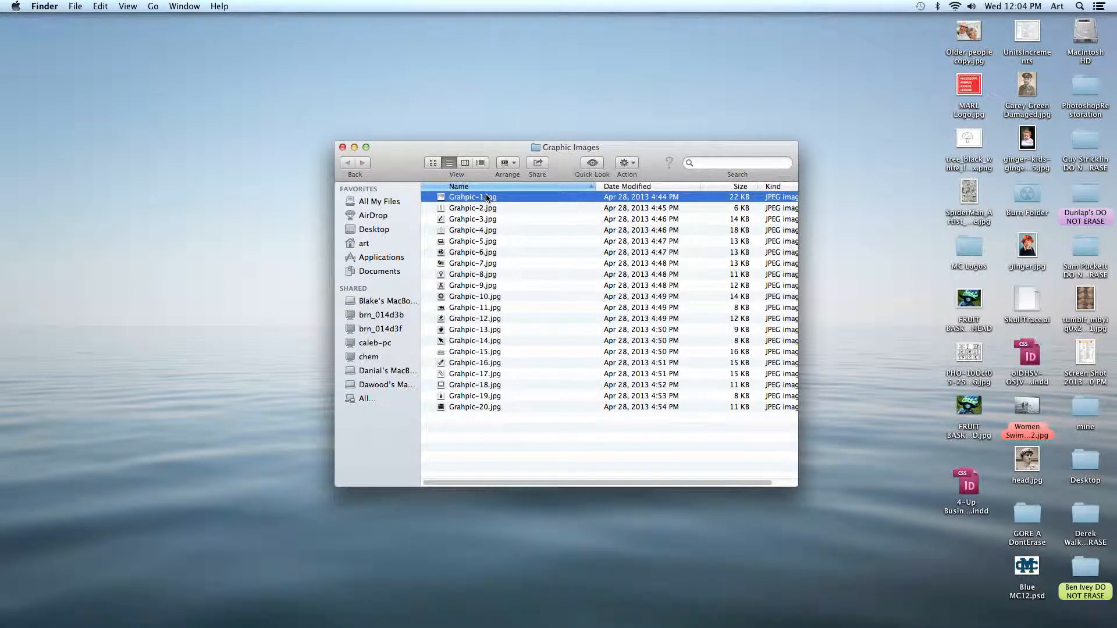
- Preview the clip-art images in the Graphic Images folder one after another, starting with Grahpic-1.jpg, and close the folder
key("space")
key("Down")
key("Down")
key("Down")
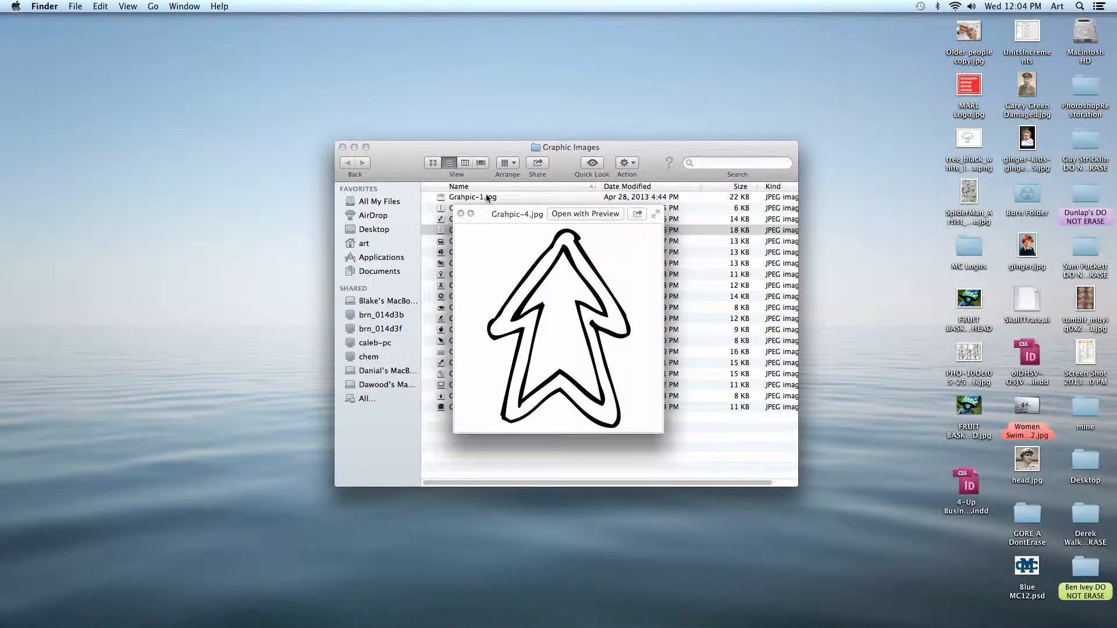
key("Down")
key("Down")
key("Down")
key("Down")
key("Down")
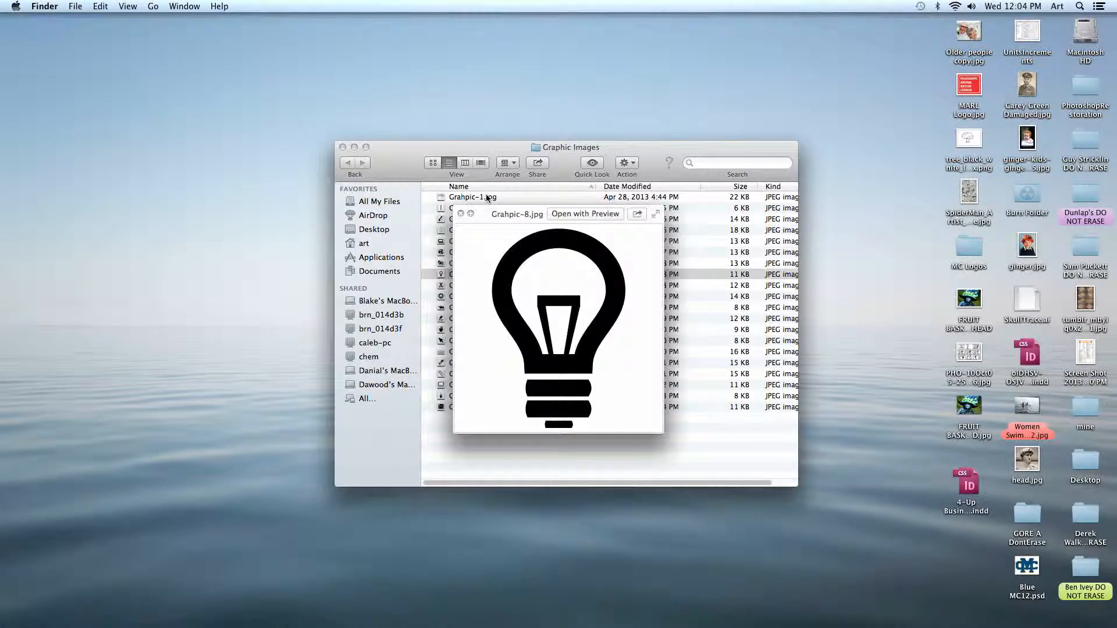
key("space")
left_click(551, 310)
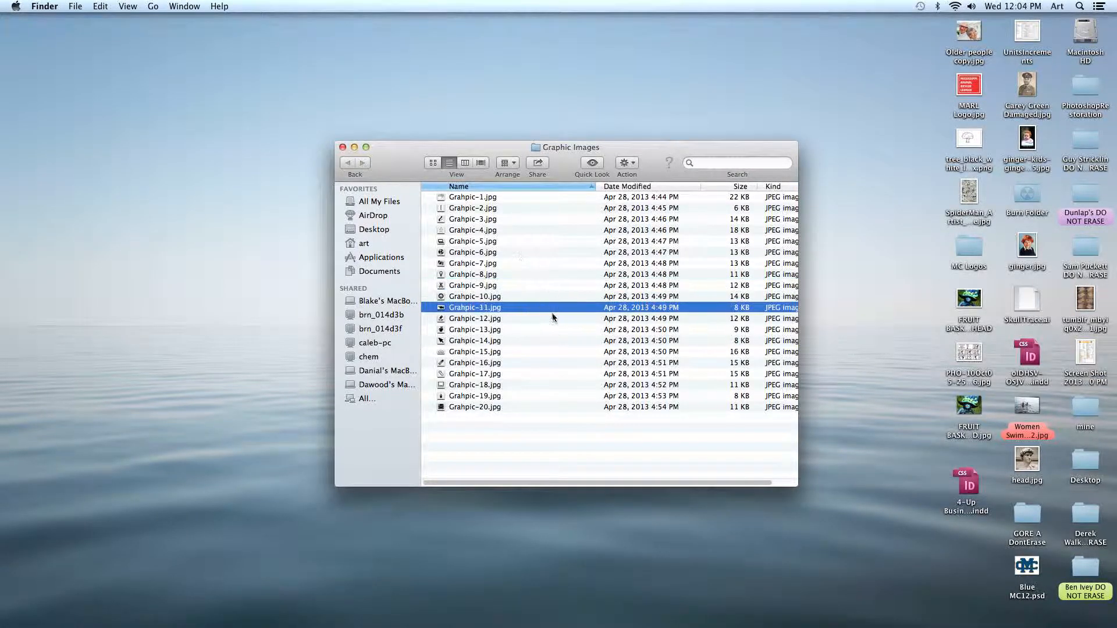
left_click(343, 147)
- Switch back to Illustrator, minimize the finished design and create a new Letter-size document, 8.5 by 11 inches
mouse_move(387, 611)
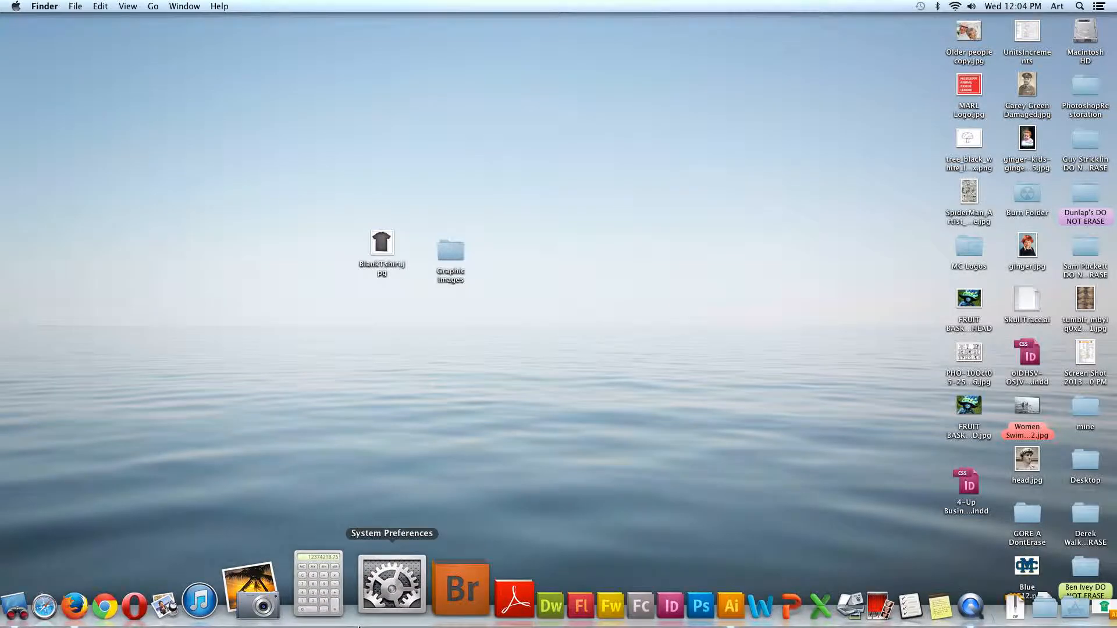
left_click(643, 609)
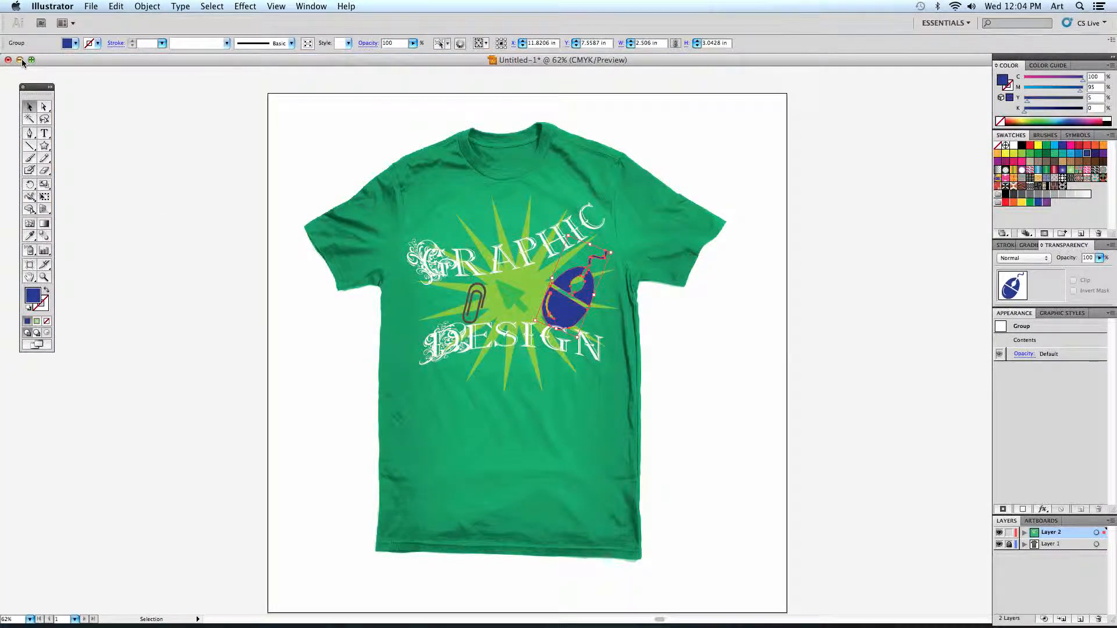
left_click(19, 60)
left_click(93, 7)
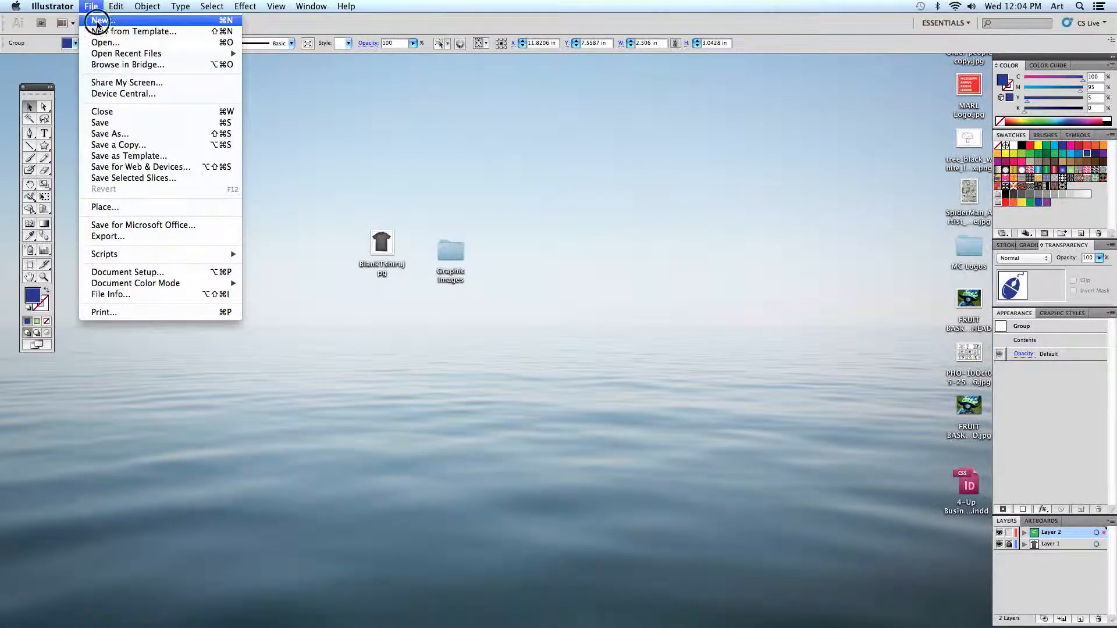
left_click(99, 21)
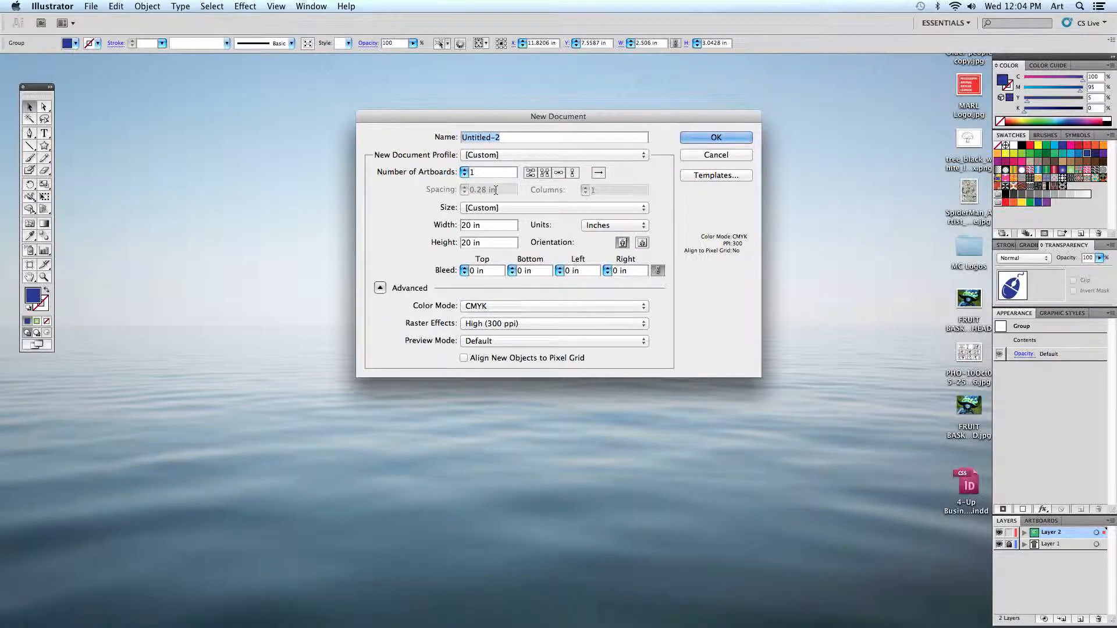
left_click(492, 207)
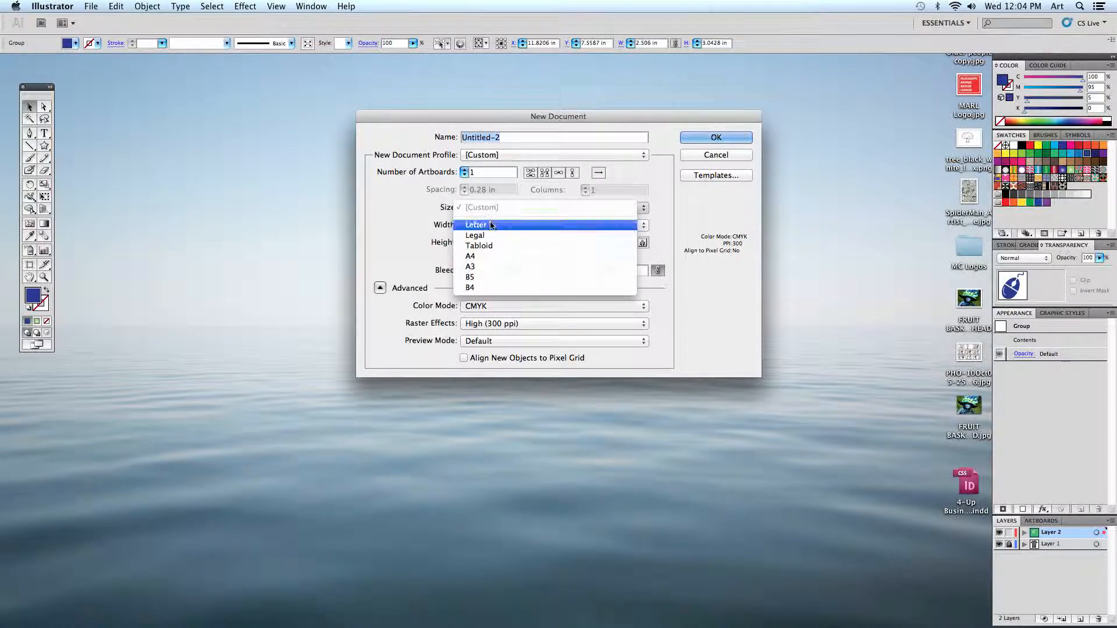
left_click(477, 228)
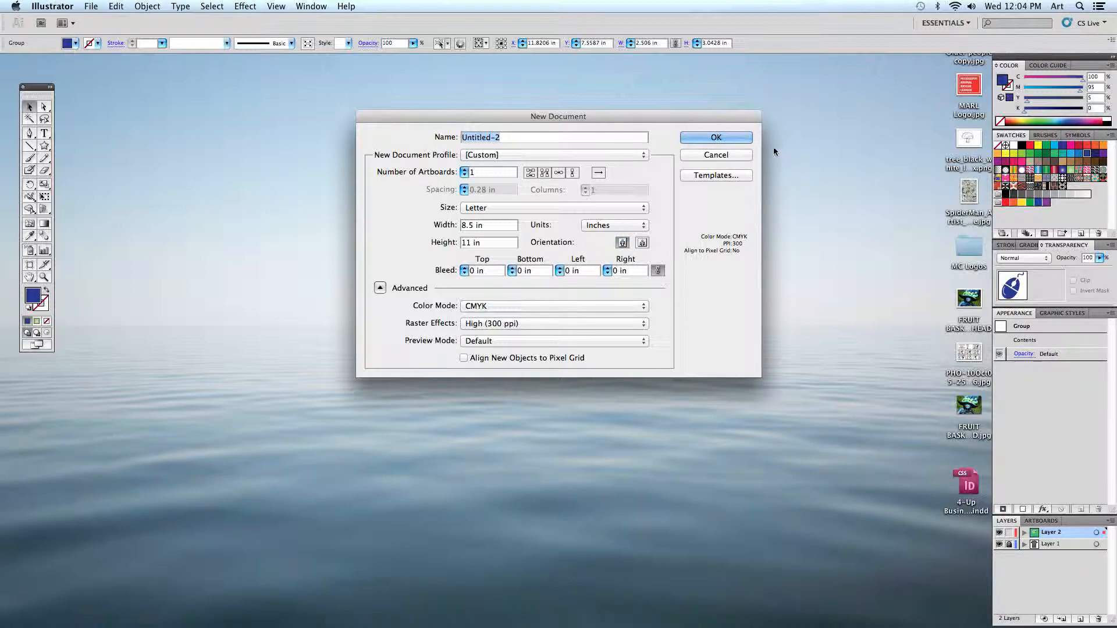
left_click(716, 138)
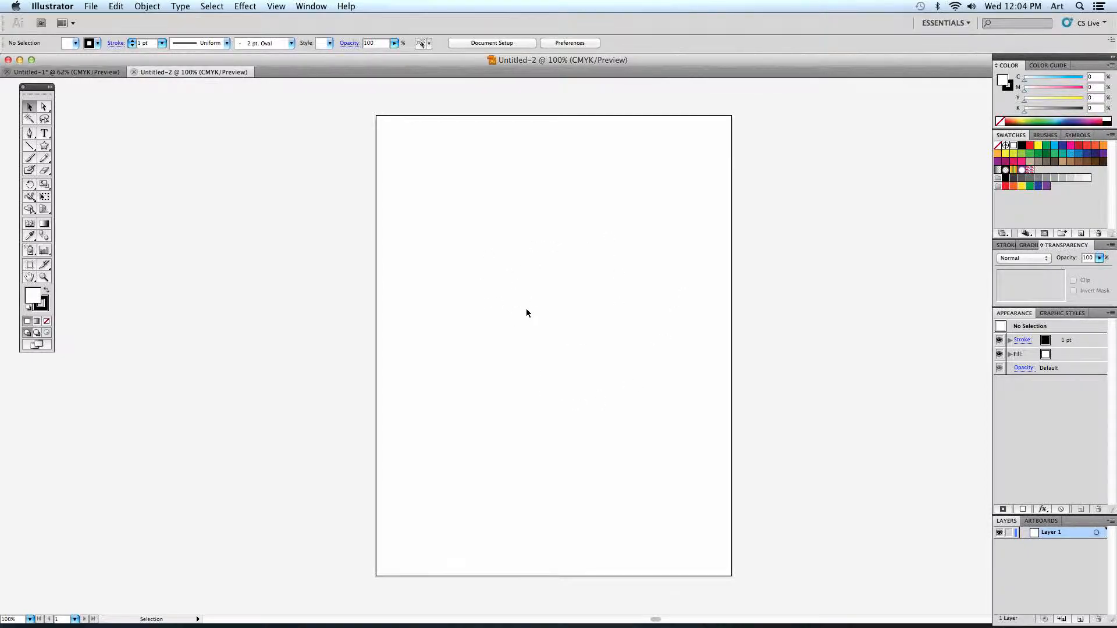
- Place BlankTshirt.jpg from the Desktop into the new document and deselect it
left_click(90, 6)
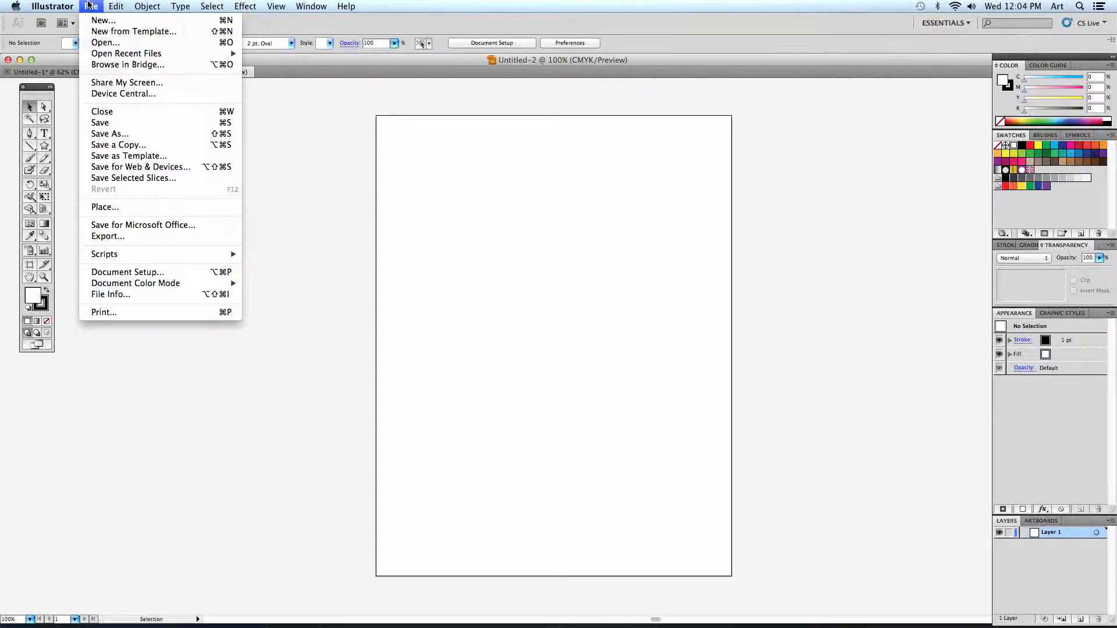
left_click(116, 208)
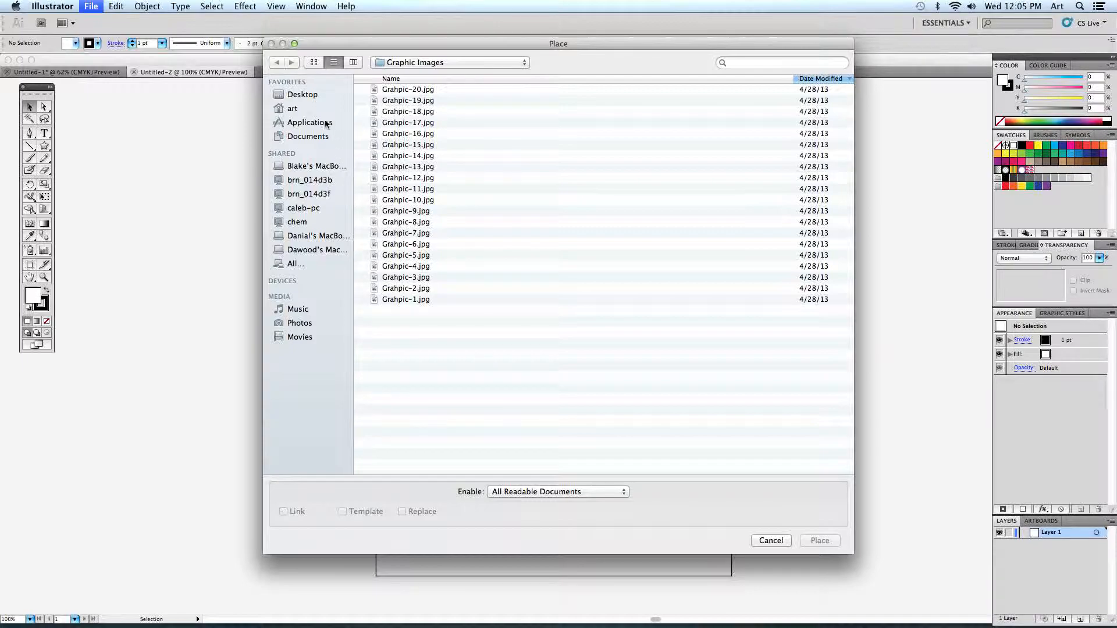
left_click(302, 95)
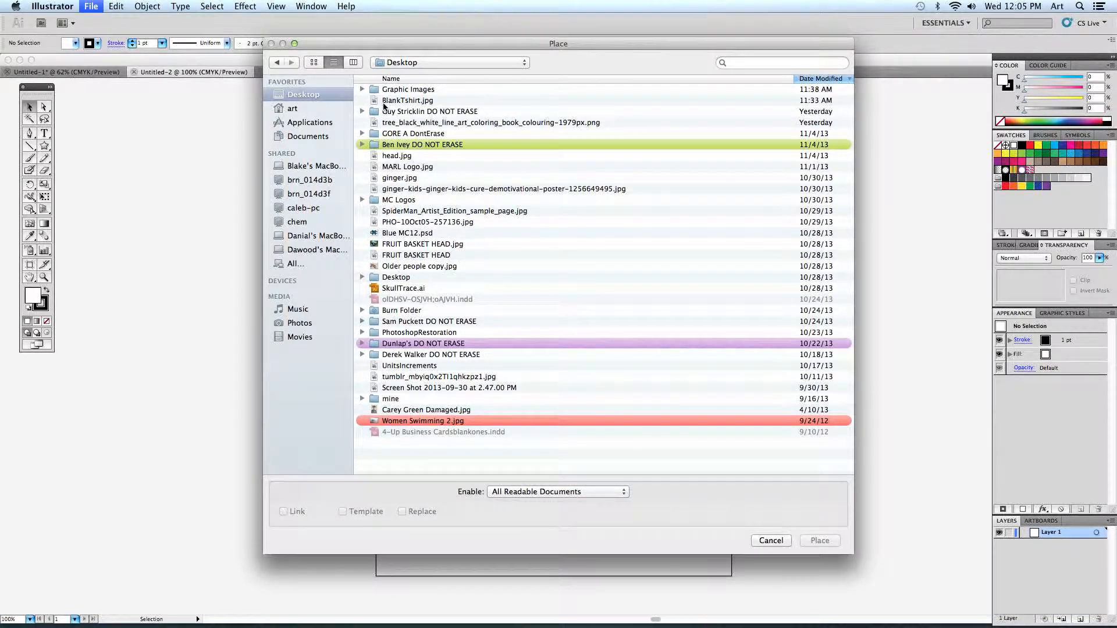
left_click(387, 103)
left_click(820, 541)
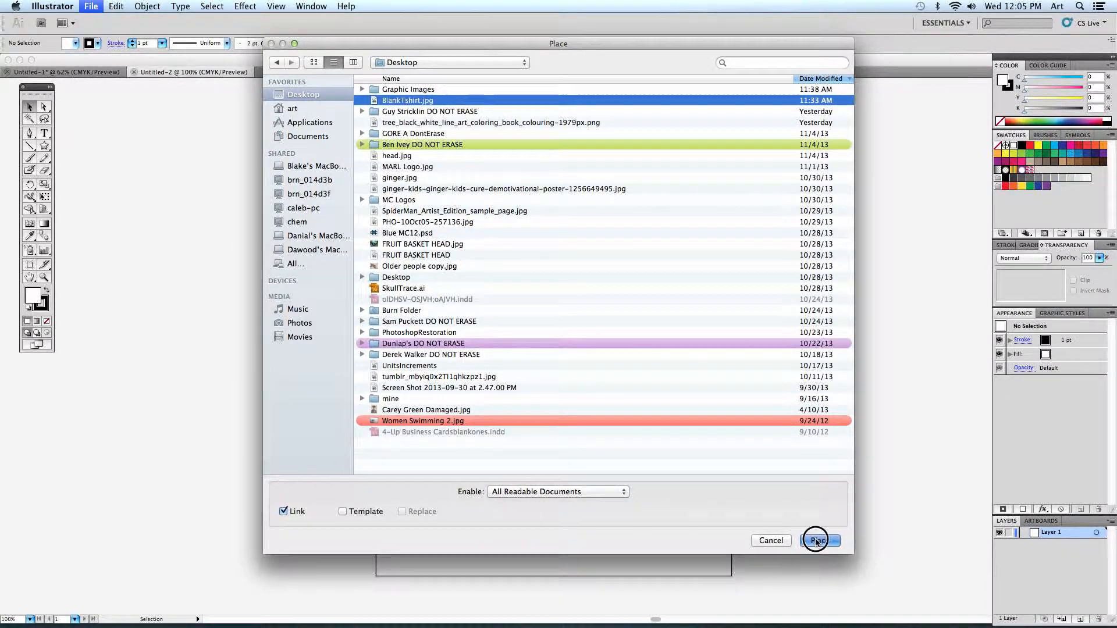
left_click(146, 298)
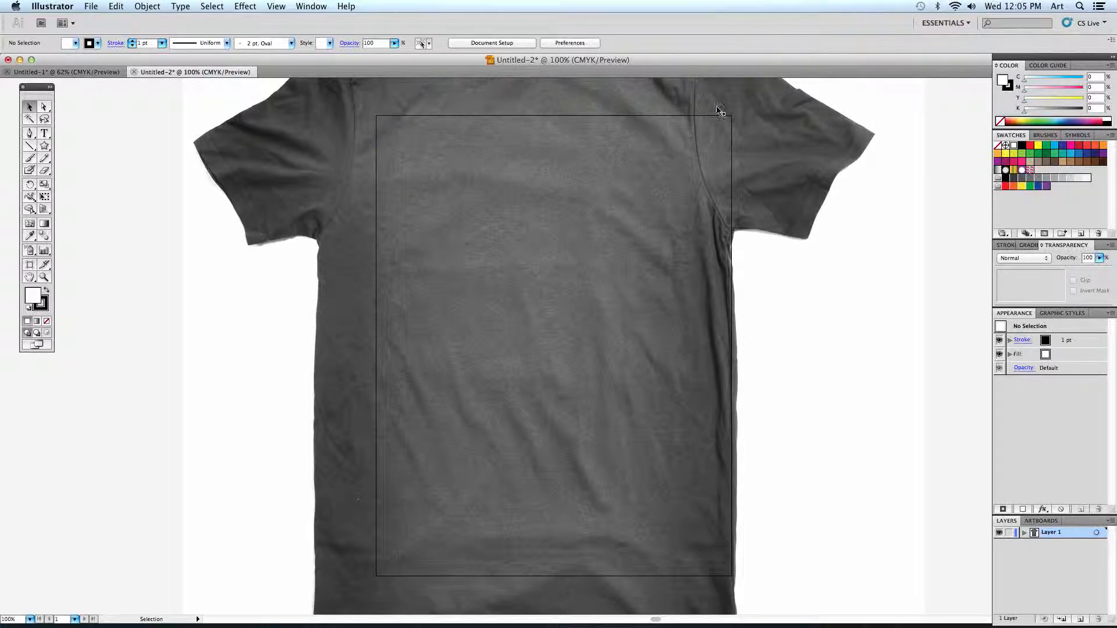
- Scale the T-shirt image down proportionally to about 6.35 by 6.75 inches and move it inside the artboard
left_click(732, 383)
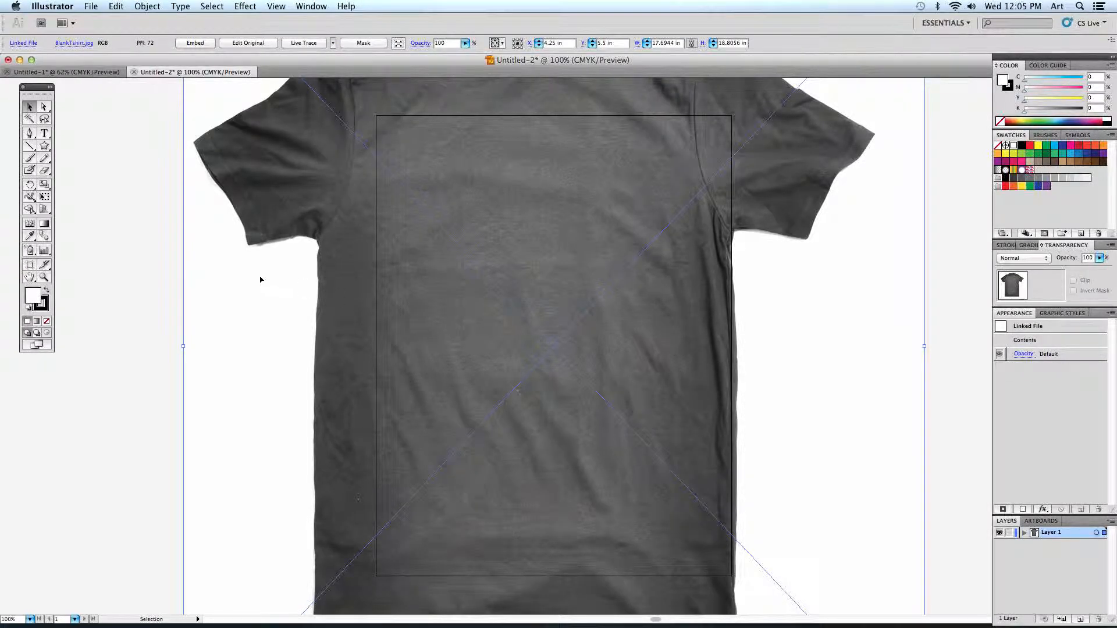
left_click_drag(274, 220, 299, 245)
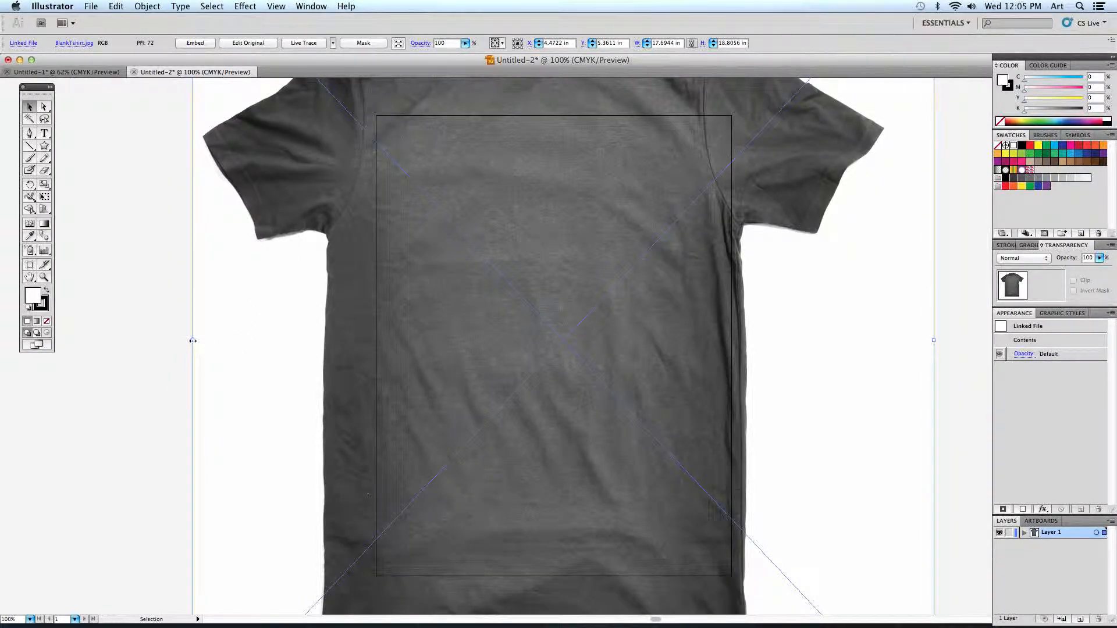
left_click_drag(192, 340, 661, 357)
left_click_drag(753, 358, 526, 356)
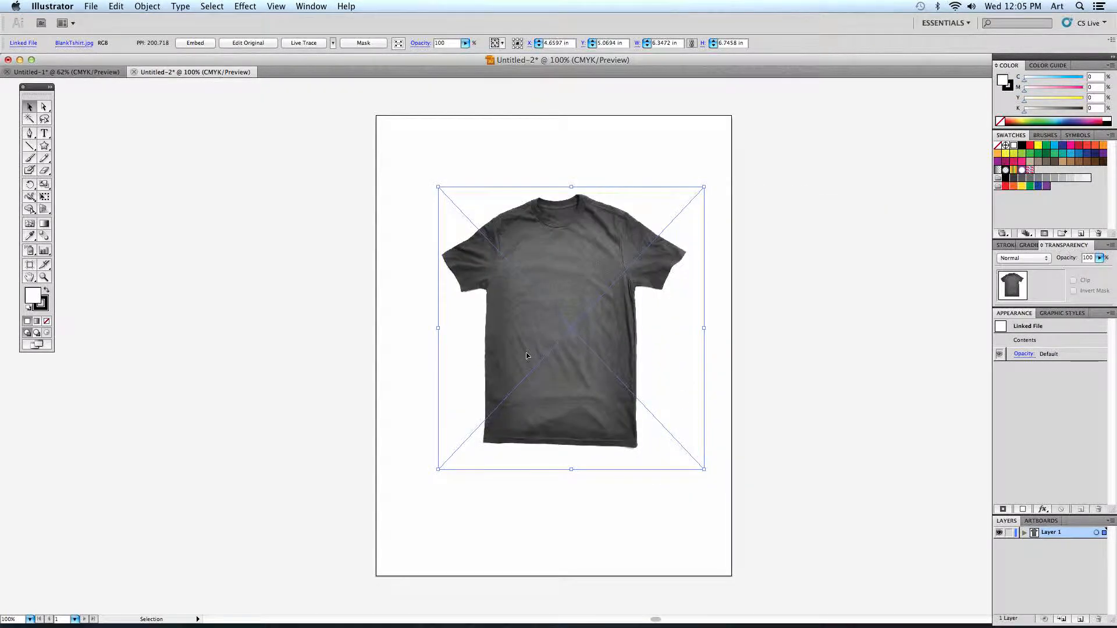
- Try to squeeze the T-shirt image horizontally without keeping its proportions
left_click_drag(436, 326, 599, 340)
left_click(472, 310)
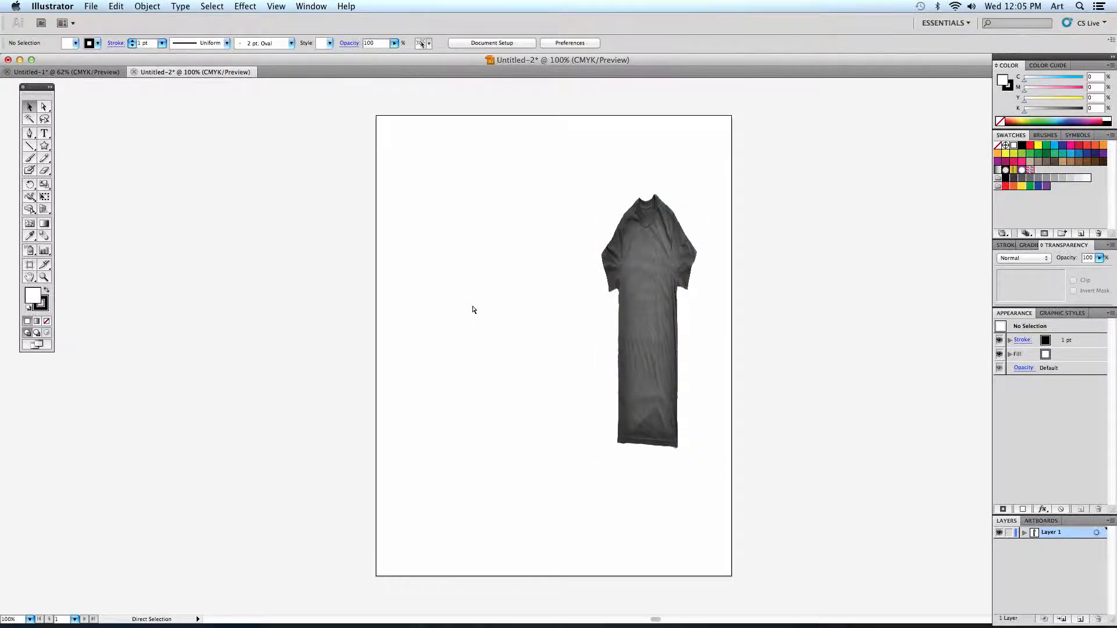
key("super+z")
- Enlarge the T-shirt image proportionally to about 7.9 by 8.4 inches and reposition it within the artboard
left_click_drag(435, 185, 396, 143)
left_click_drag(702, 471, 727, 494)
left_click(714, 526)
left_click(612, 439)
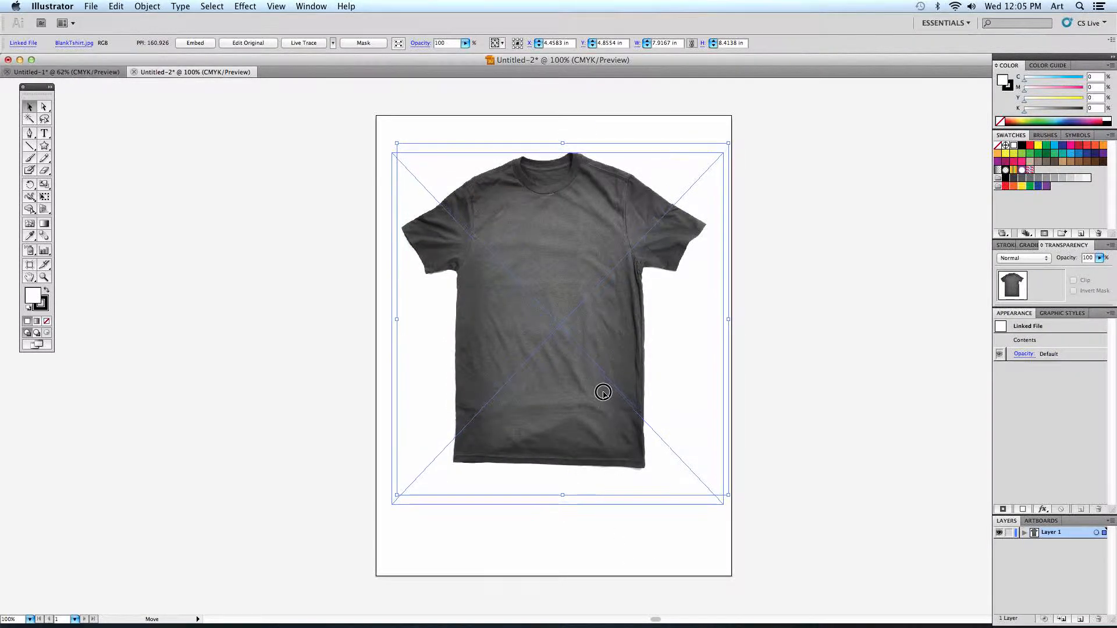
left_click_drag(603, 391, 594, 401)
left_click(752, 452)
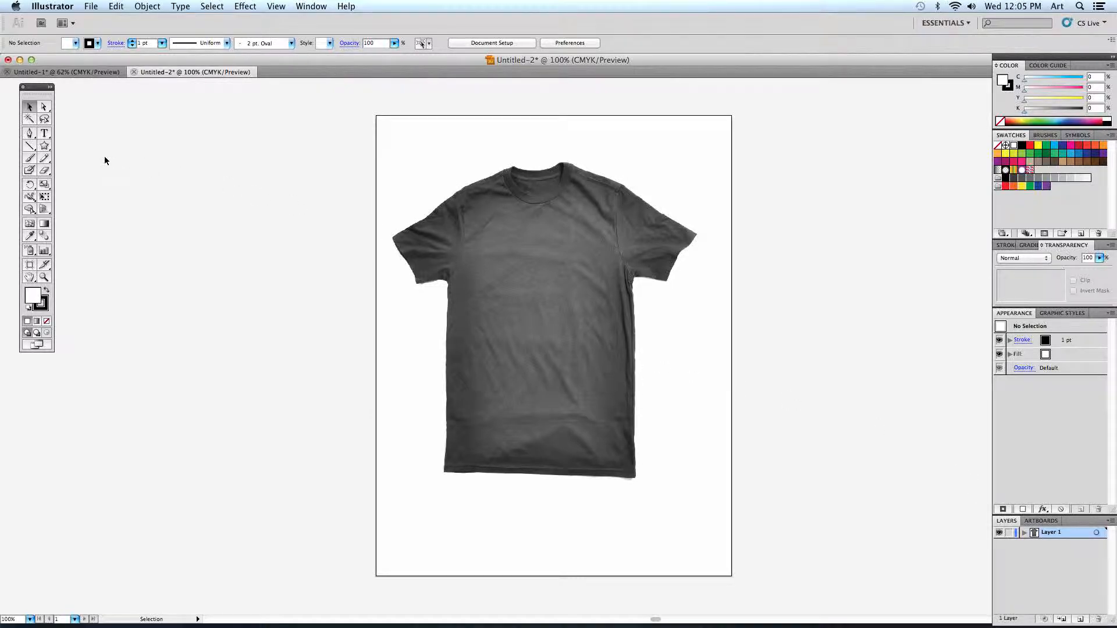
- Draw two overlapping many-pointed stars beside the artboard, about 4.2 and 3.4 inches wide, both filled green
left_click(44, 146)
left_click_drag(152, 198, 209, 265)
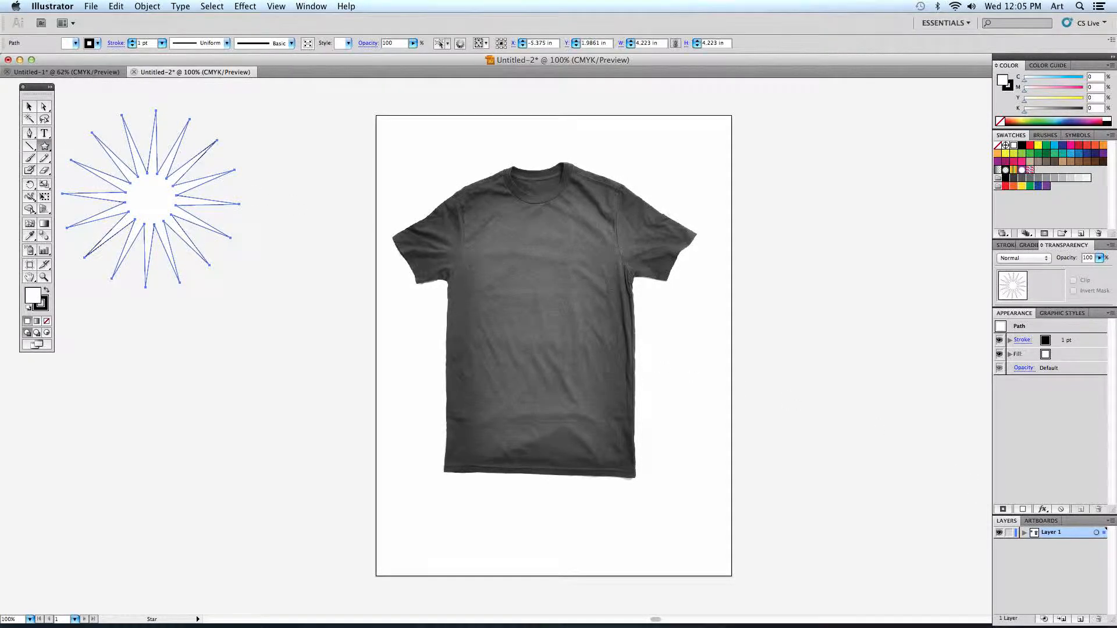
left_click(1030, 153)
left_click_drag(217, 170, 266, 220)
left_click(30, 107)
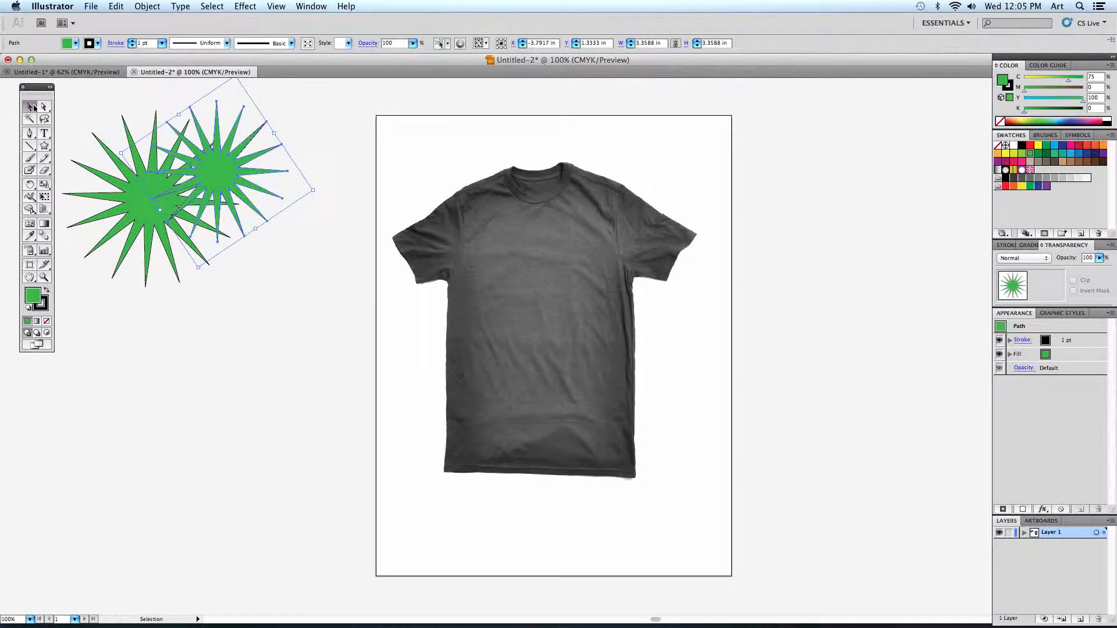
- Fill the smaller star red, shift it slightly and send it behind the green star
left_click(1030, 145)
left_click(239, 244)
mouse_move(221, 184)
left_mouse_down()
mouse_move(236, 201)
mouse_move(227, 196)
left_mouse_up()
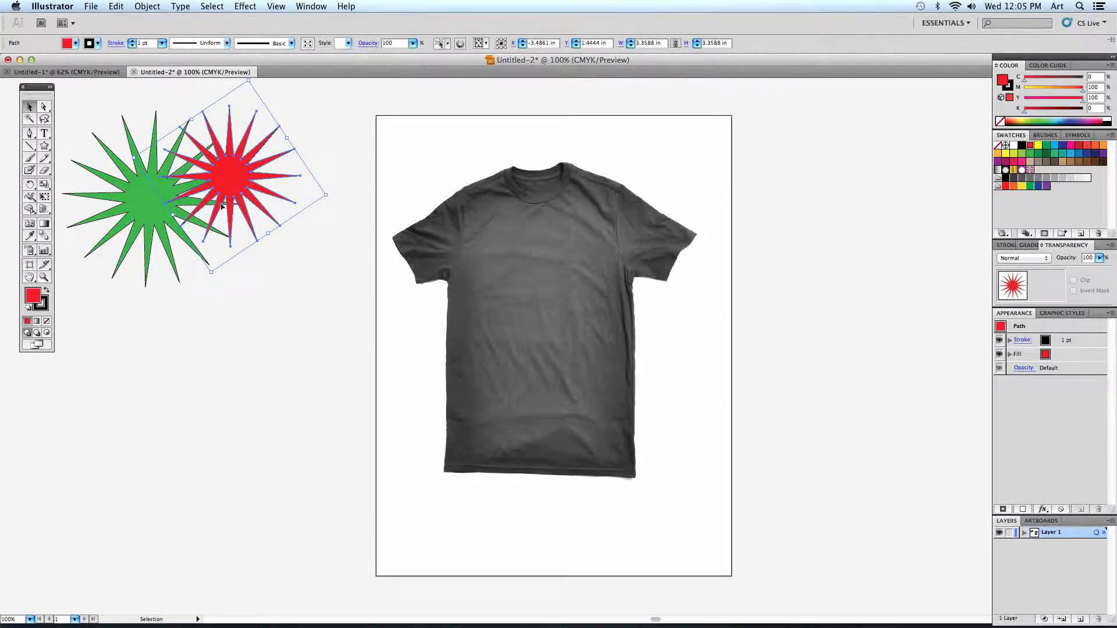
left_click(148, 6)
mouse_move(175, 31)
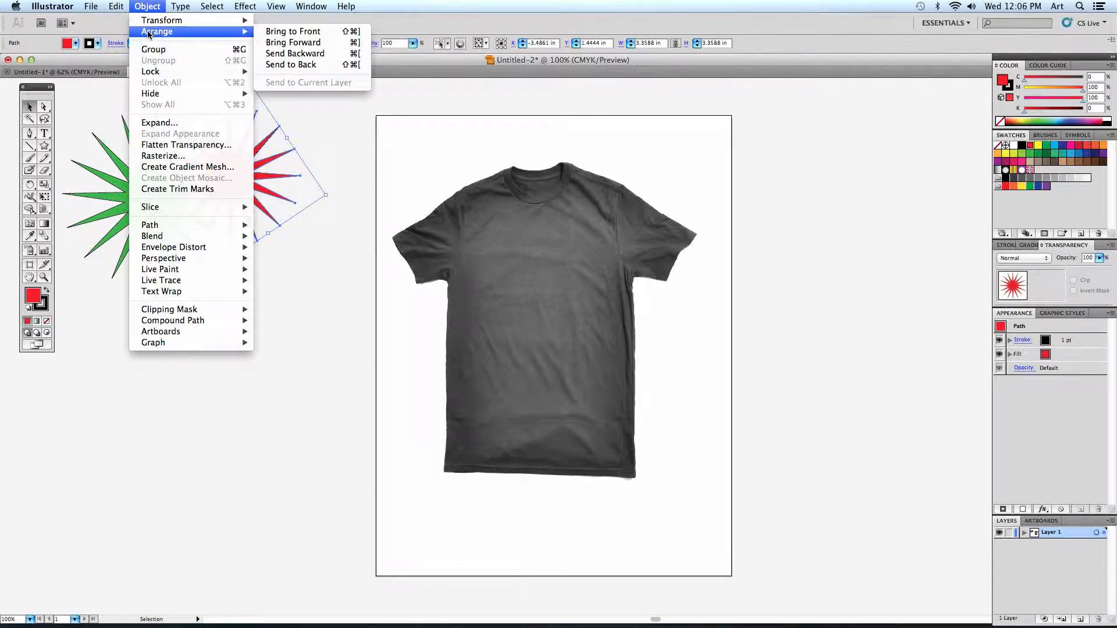
left_click(295, 66)
left_click(349, 149)
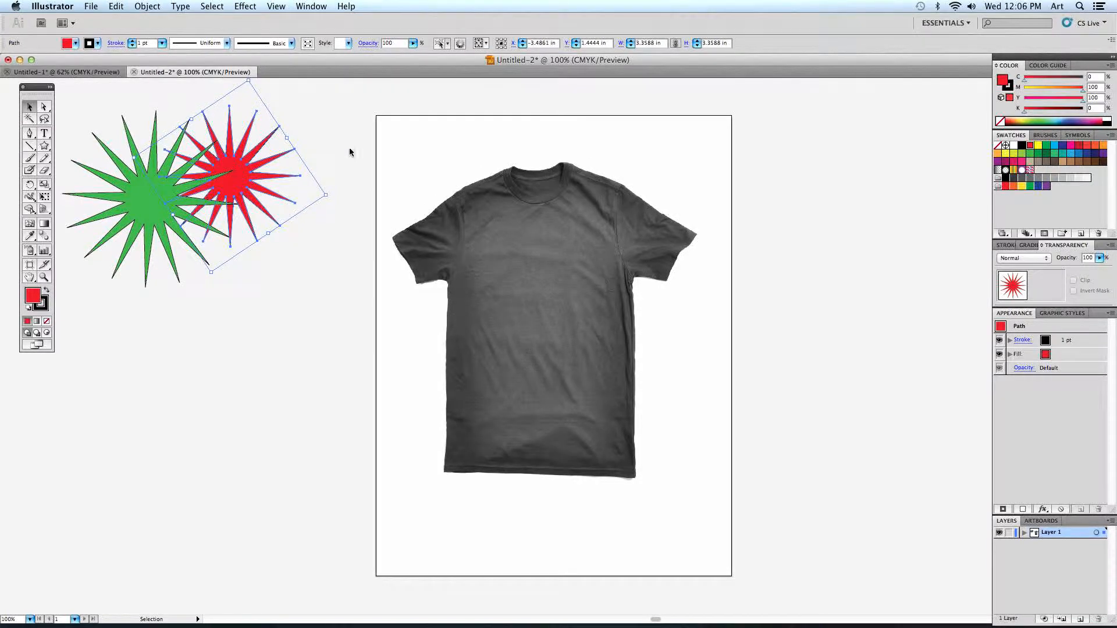
- Delete both the red and the green star
left_click(257, 192)
key("Delete")
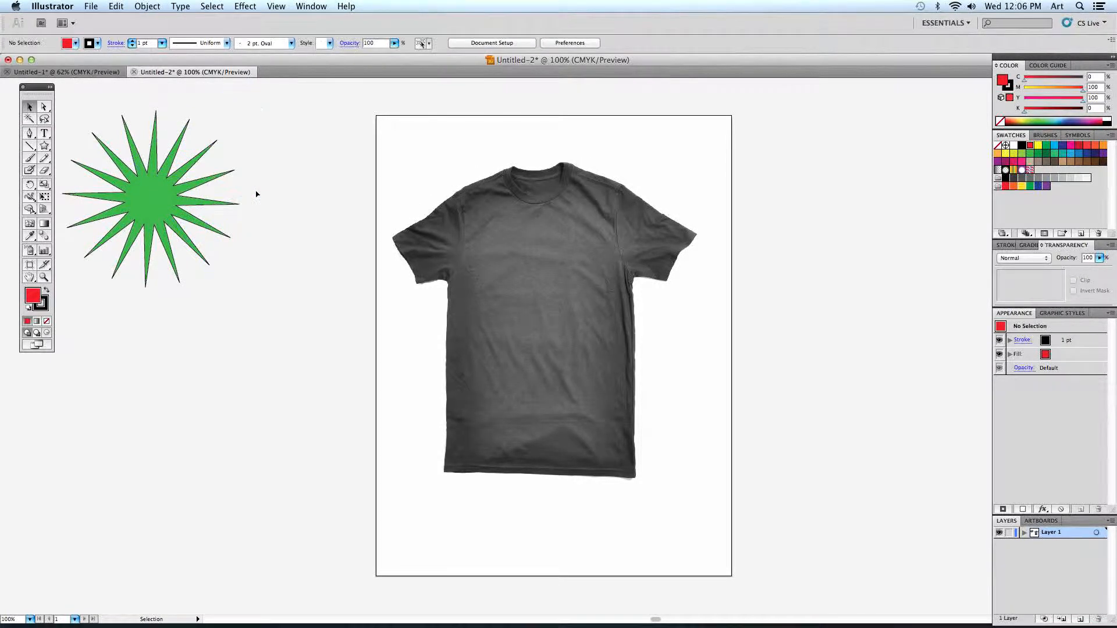
left_click(187, 213)
key("Delete")
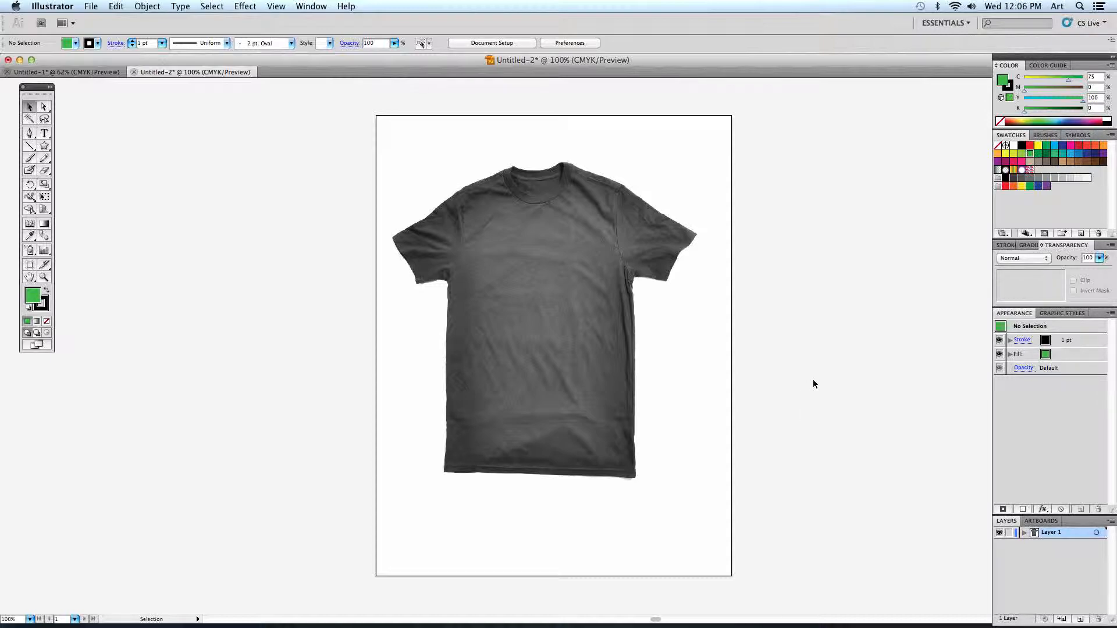
- Float the layer list beside the artboard and add a new layer above the T-shirt's layer
left_click_drag(1006, 520, 767, 194)
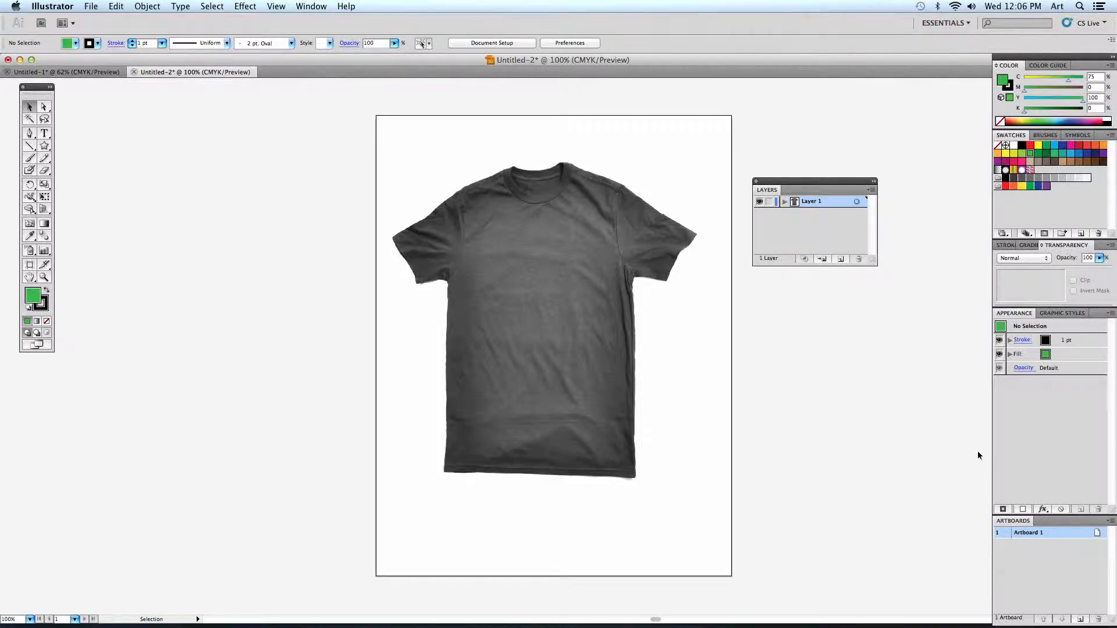
left_click(312, 6)
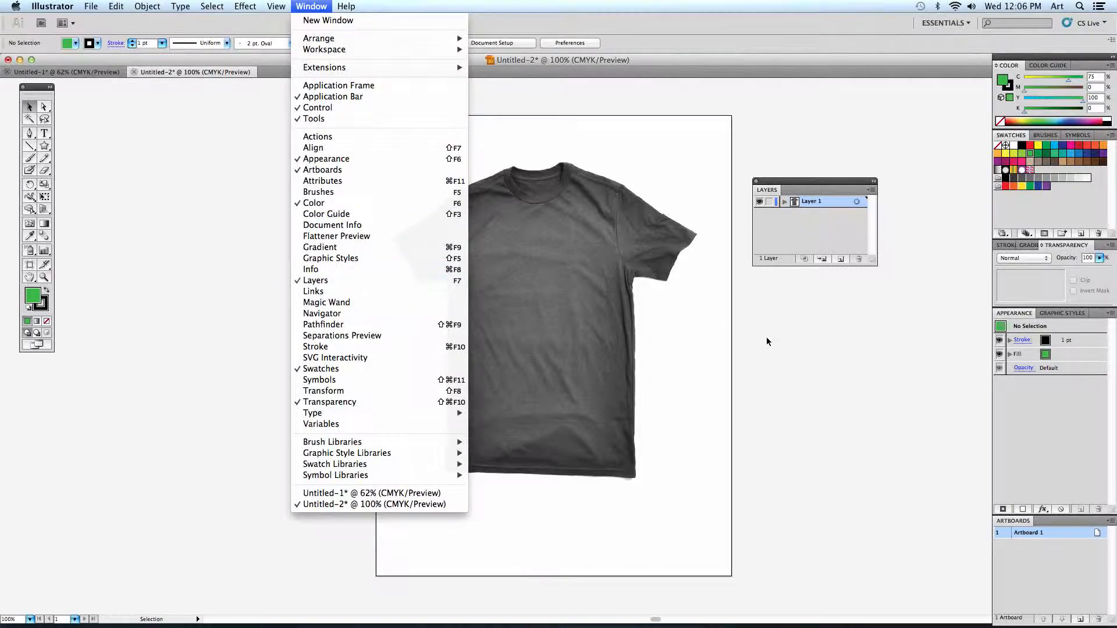
left_click(844, 353)
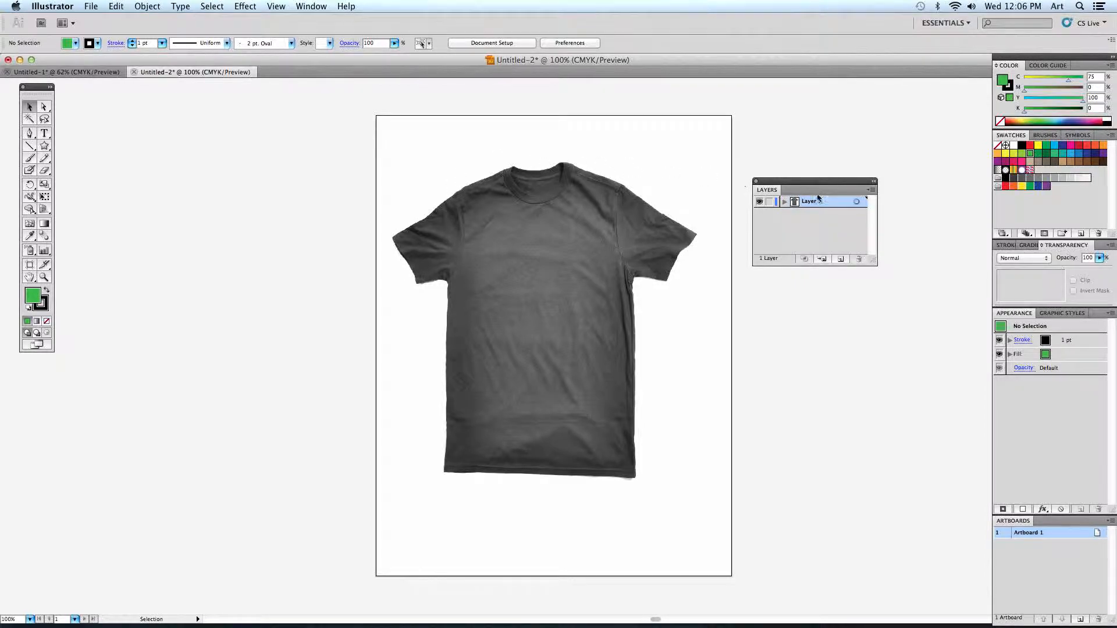
left_click(841, 260)
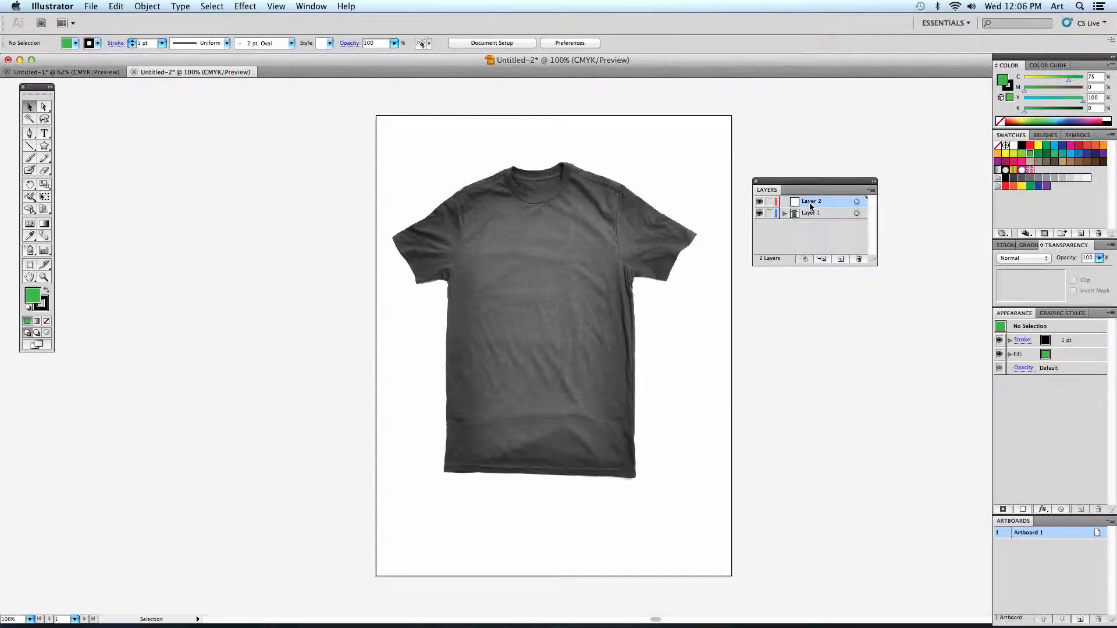
- Nudge the T-shirt image slightly sideways and make Layer 2 the active layer
mouse_move(594, 288)
left_mouse_down()
mouse_move(562, 313)
mouse_move(601, 304)
mouse_move(587, 289)
left_mouse_up()
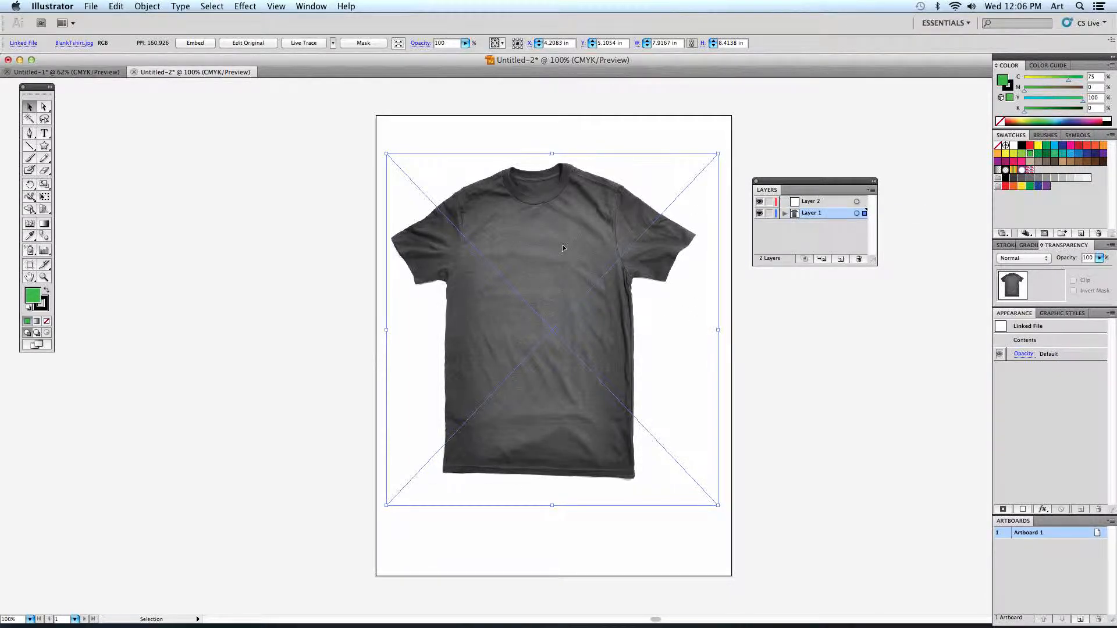
left_click(812, 203)
left_click(813, 215)
left_click(826, 203)
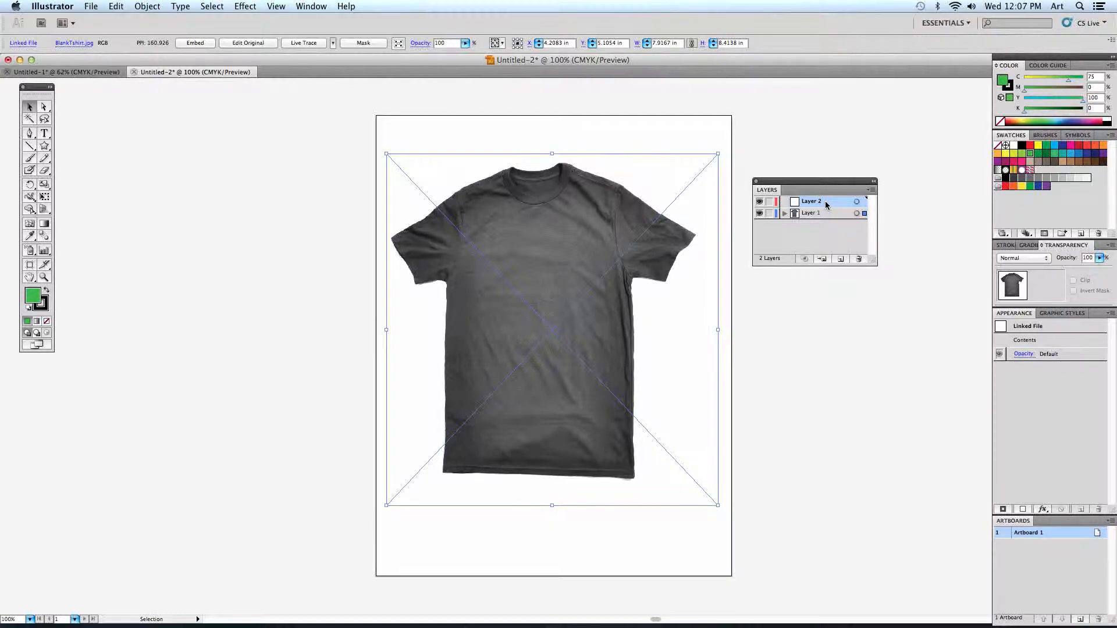
- Hide and reshow the T-shirt's Layer 1, and lock it against moving
left_click(759, 214)
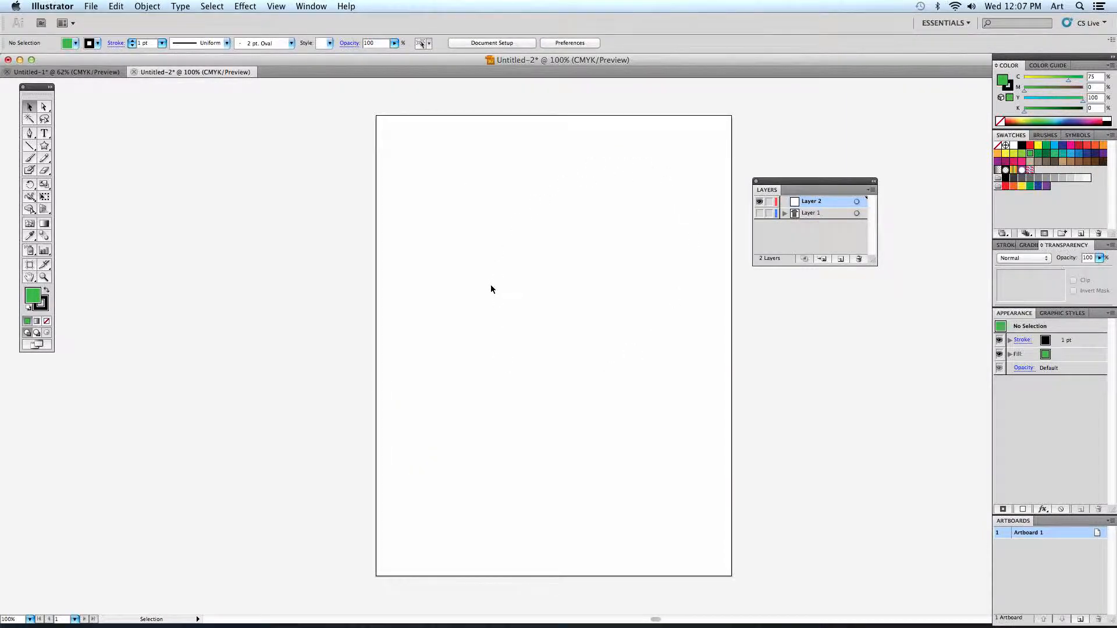
left_click(759, 213)
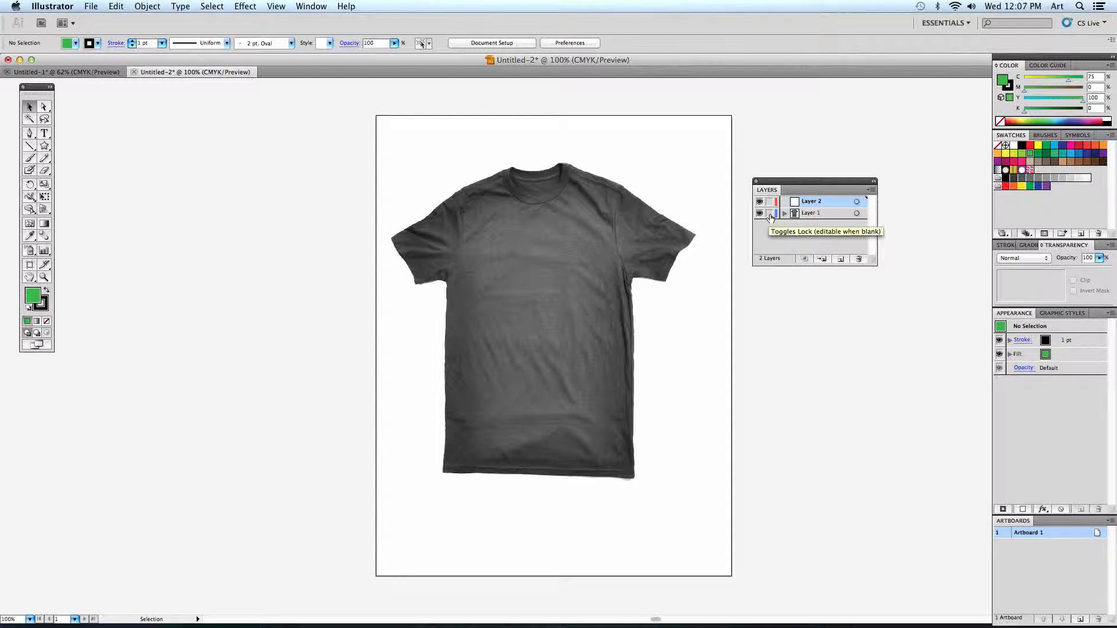
left_click(769, 215)
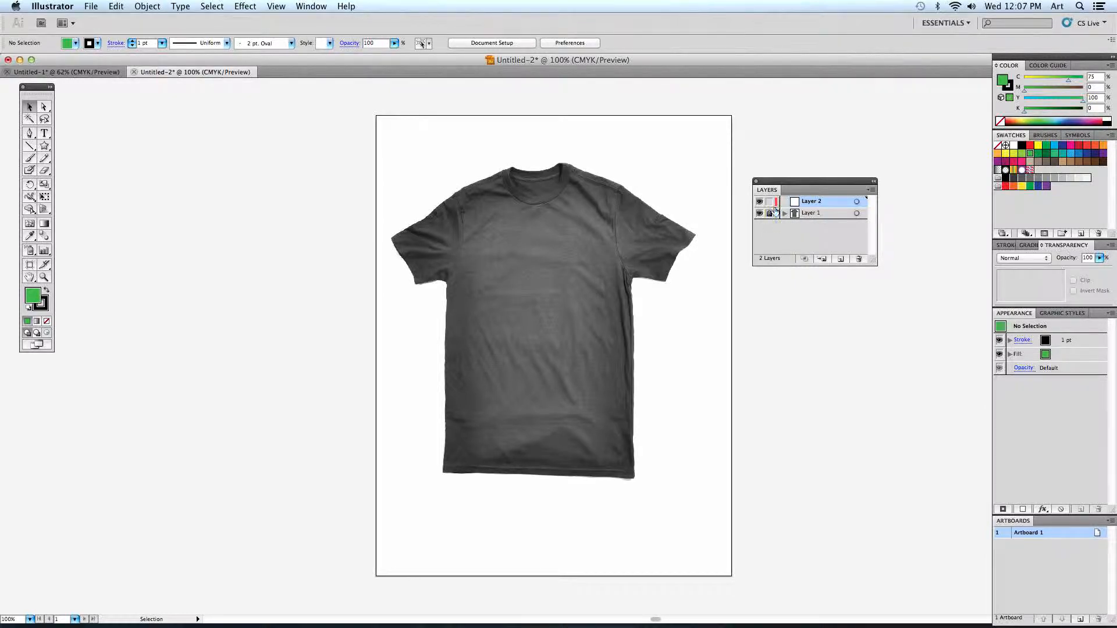
left_click_drag(583, 315, 628, 356)
- Draw a green rectangle without a stroke, about 10.3 by 10.3 inches, on Layer 2 covering the T-shirt
left_click_drag(47, 148, 75, 147)
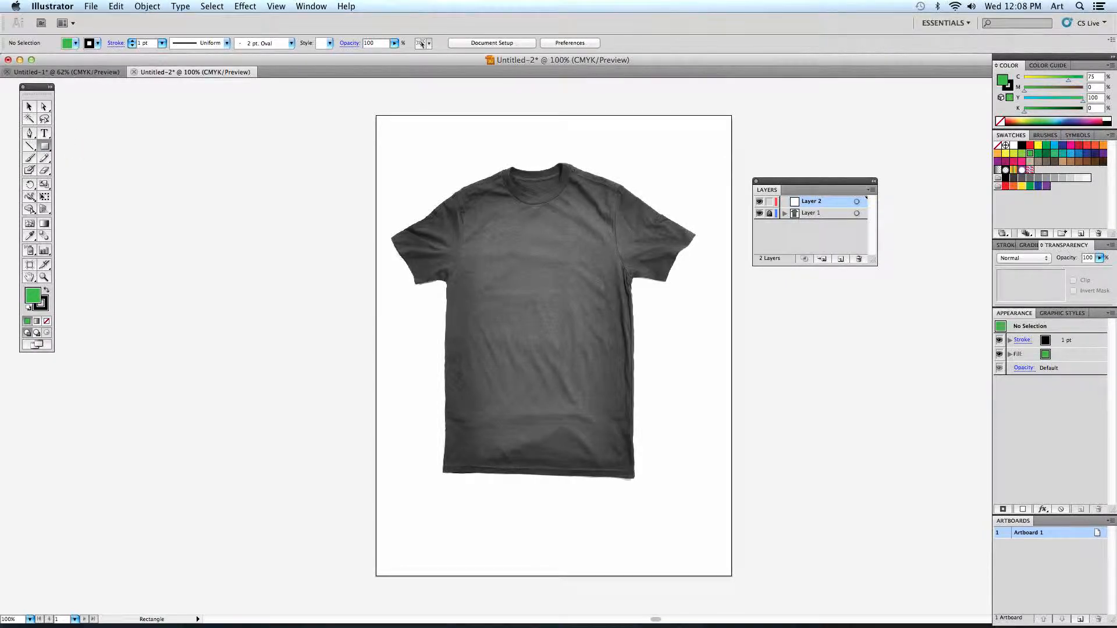
left_click(46, 310)
left_click(47, 322)
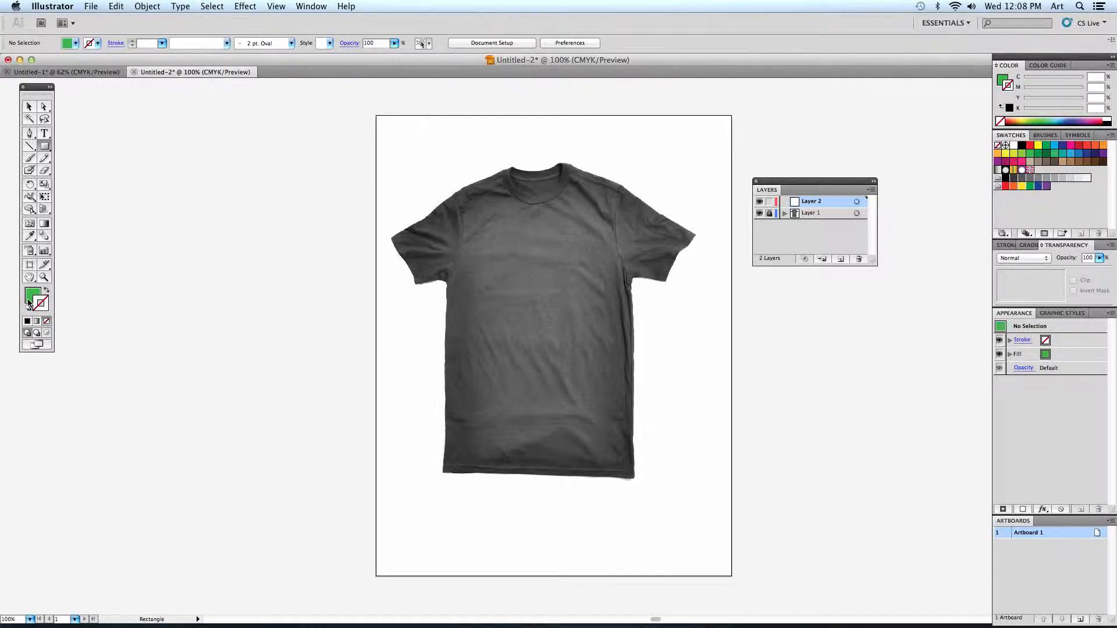
left_click(31, 298)
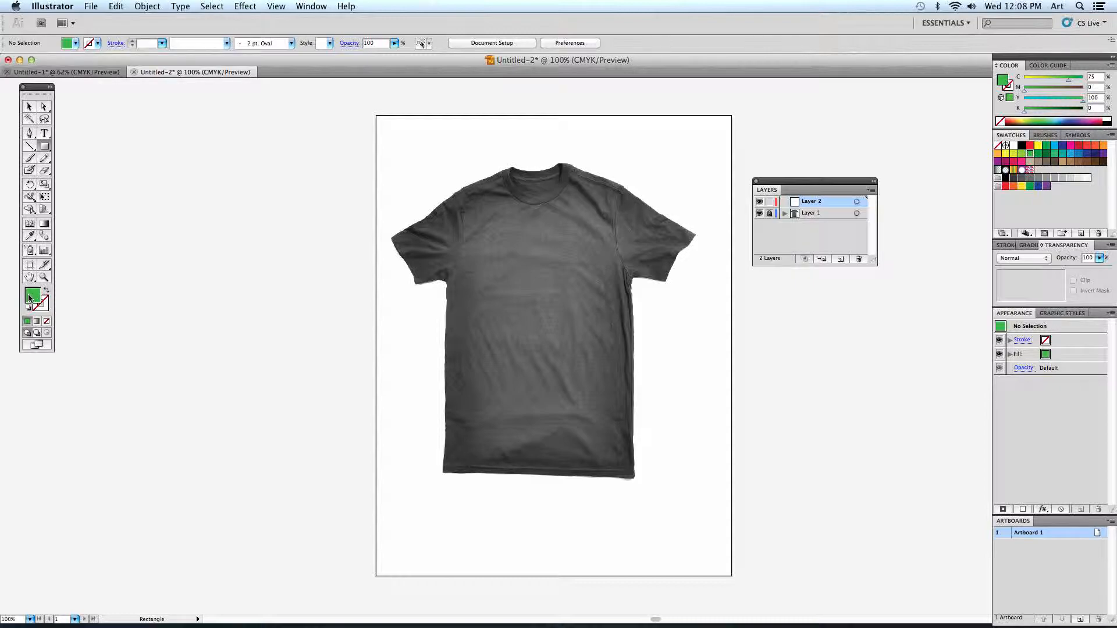
left_click_drag(337, 102, 768, 532)
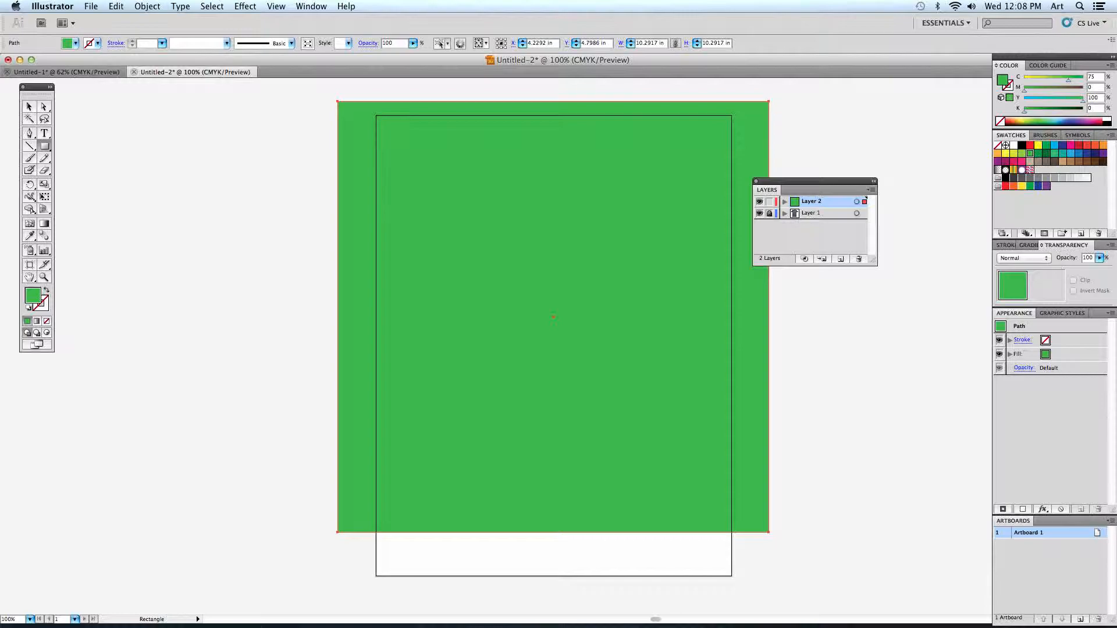
- Float the transparency settings beside the artboard and set the green rectangle's blending mode to Overlay
mouse_move(1093, 247)
left_mouse_down()
mouse_move(884, 301)
mouse_move(772, 292)
left_mouse_up()
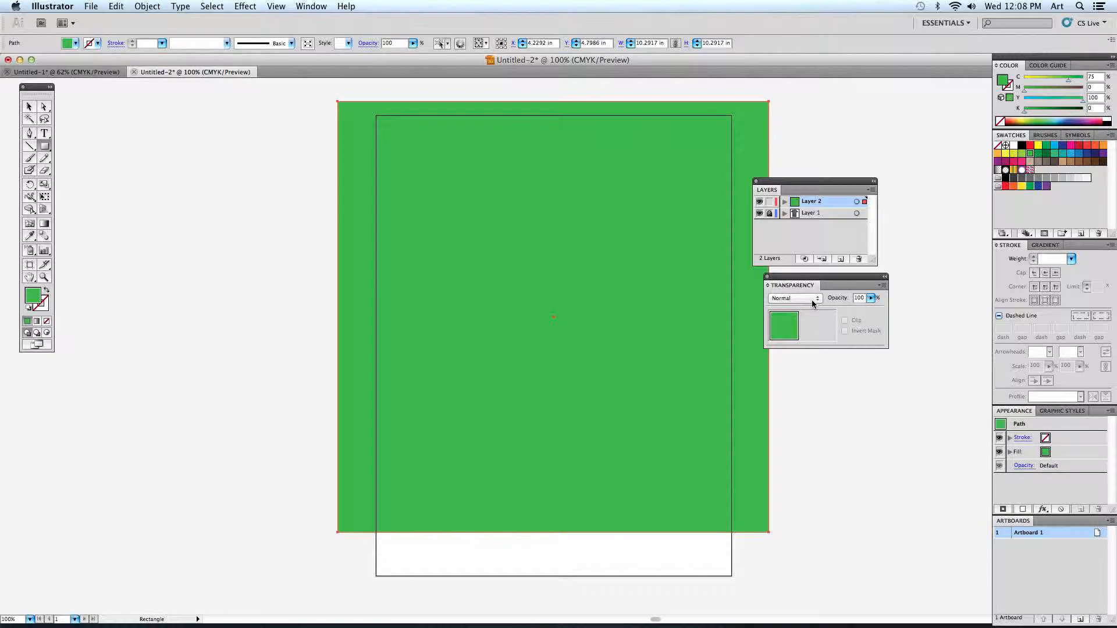
left_click(795, 300)
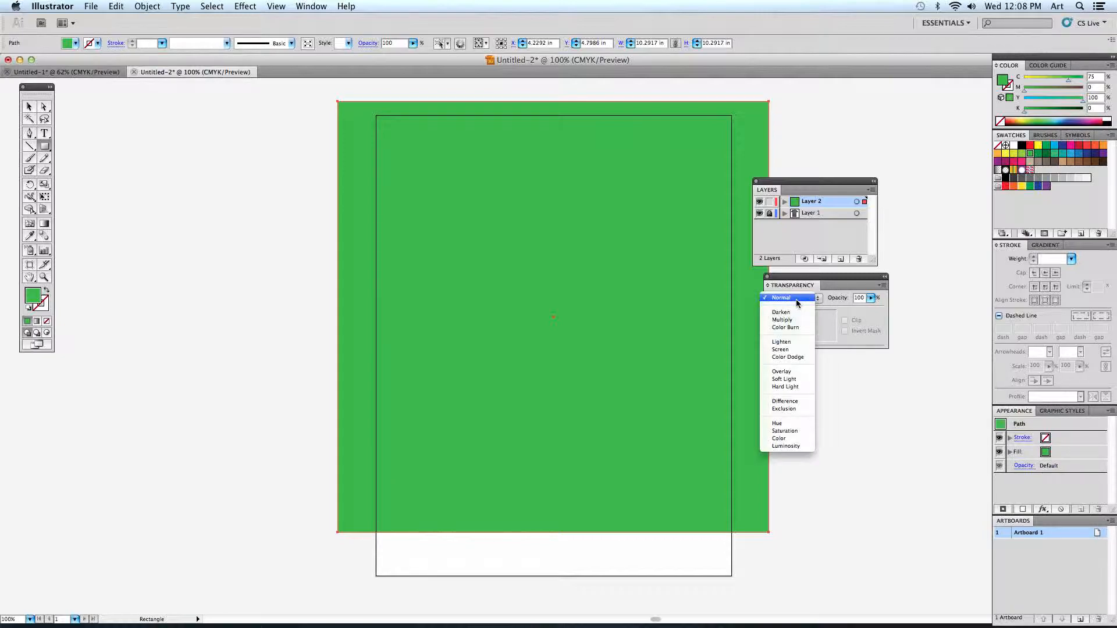
left_click(799, 373)
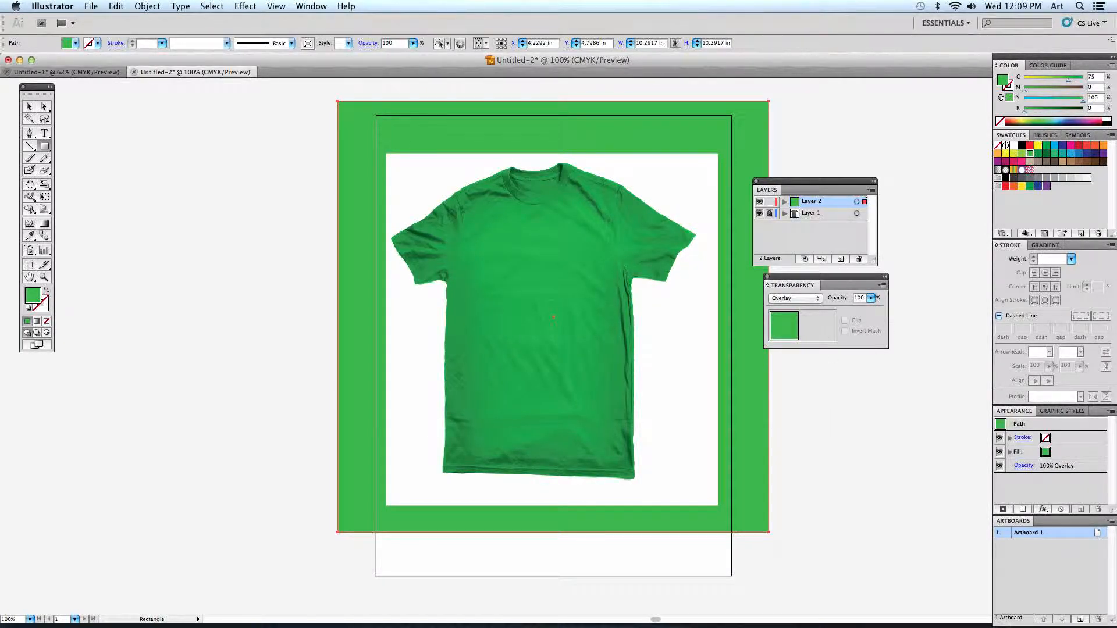
- Resize the green overlay to about 7.8 by 8.3 inches so it lies within the T-shirt image's bounds
left_click(29, 107)
left_click_drag(613, 201, 539, 188)
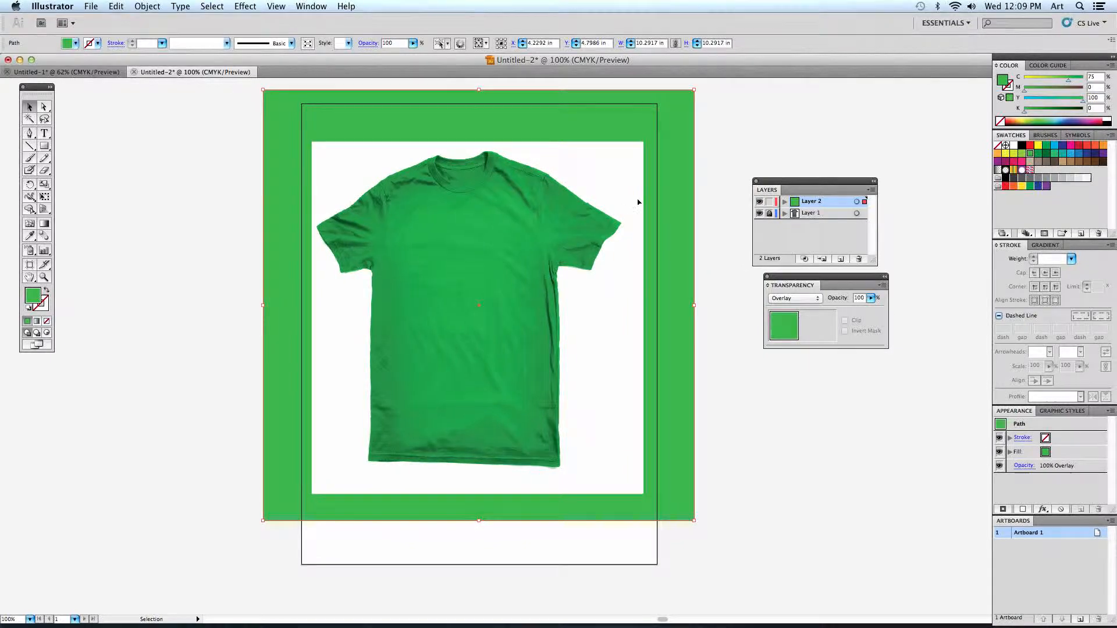
left_click_drag(651, 119, 427, 287)
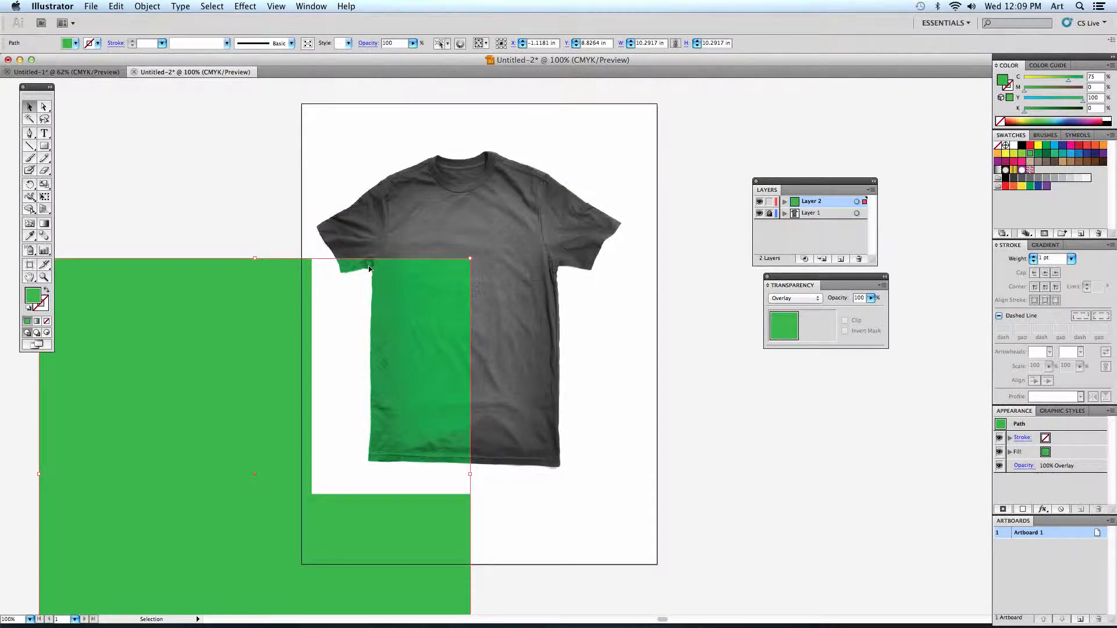
left_click_drag(373, 305, 573, 145)
left_click_drag(669, 98, 642, 144)
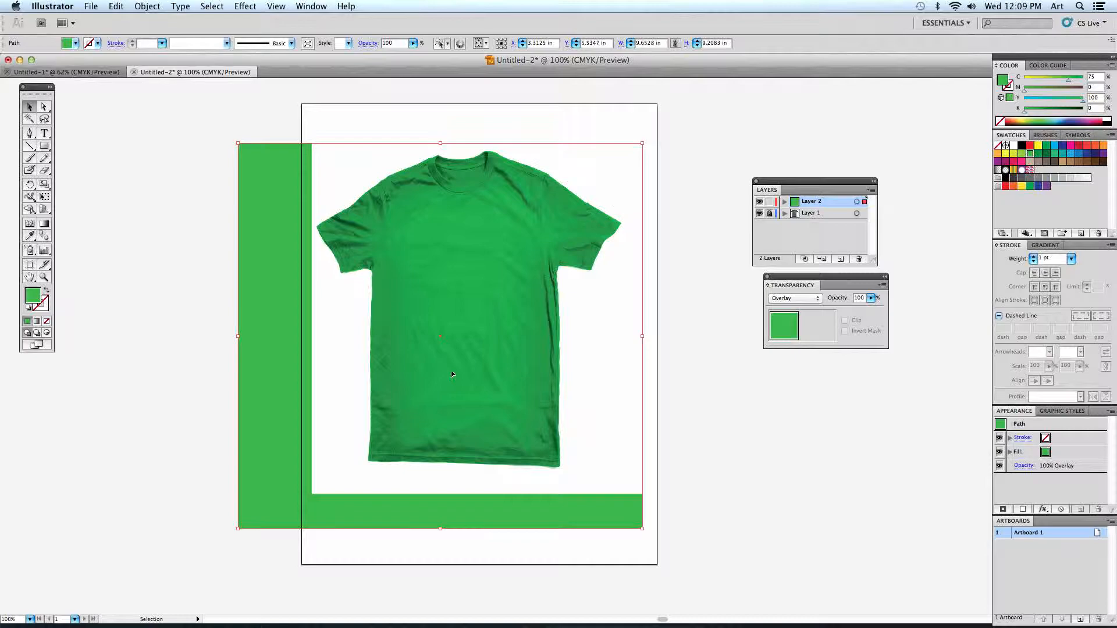
left_click_drag(238, 529, 315, 491)
left_click(236, 420)
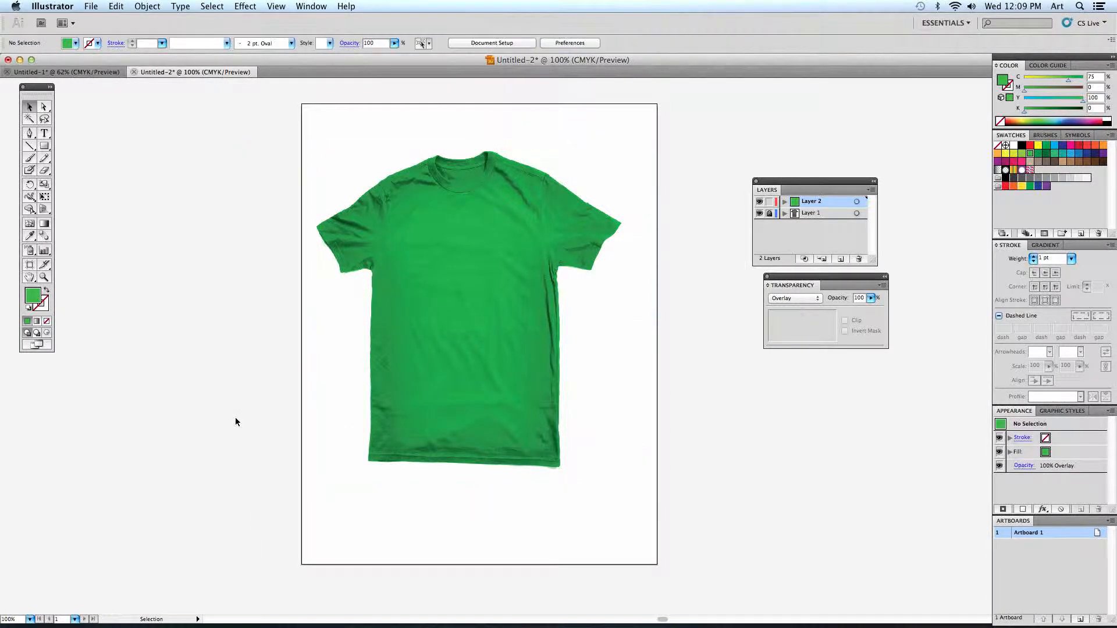
- Select the green overlay and arrange the layer, transparency and swatch controls as floating groups beside the artboard
left_click(454, 331)
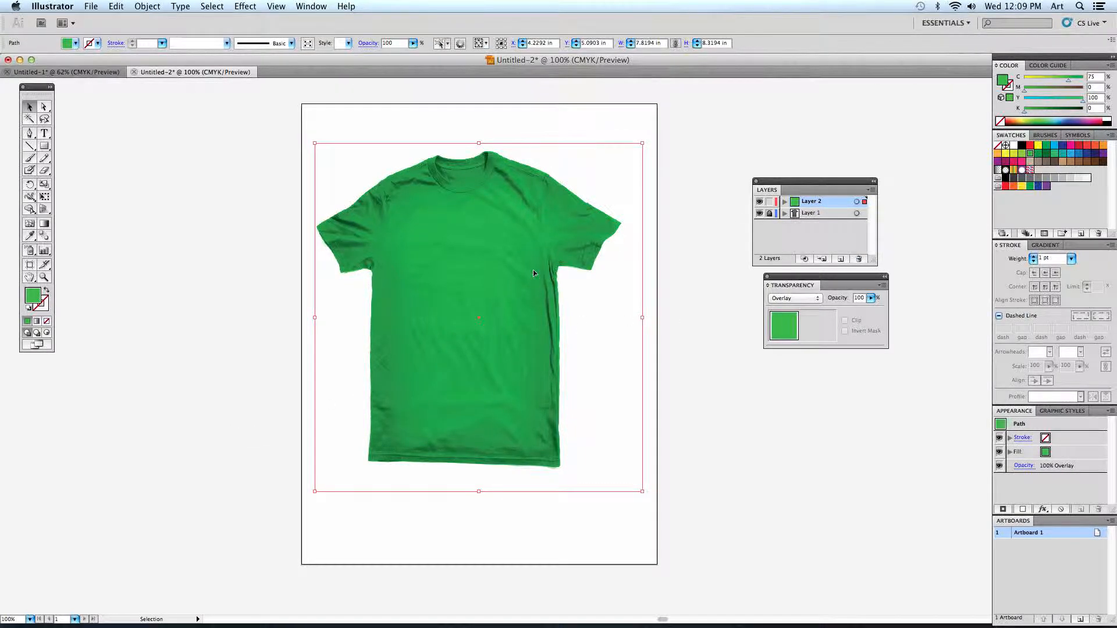
left_click_drag(792, 278, 782, 365)
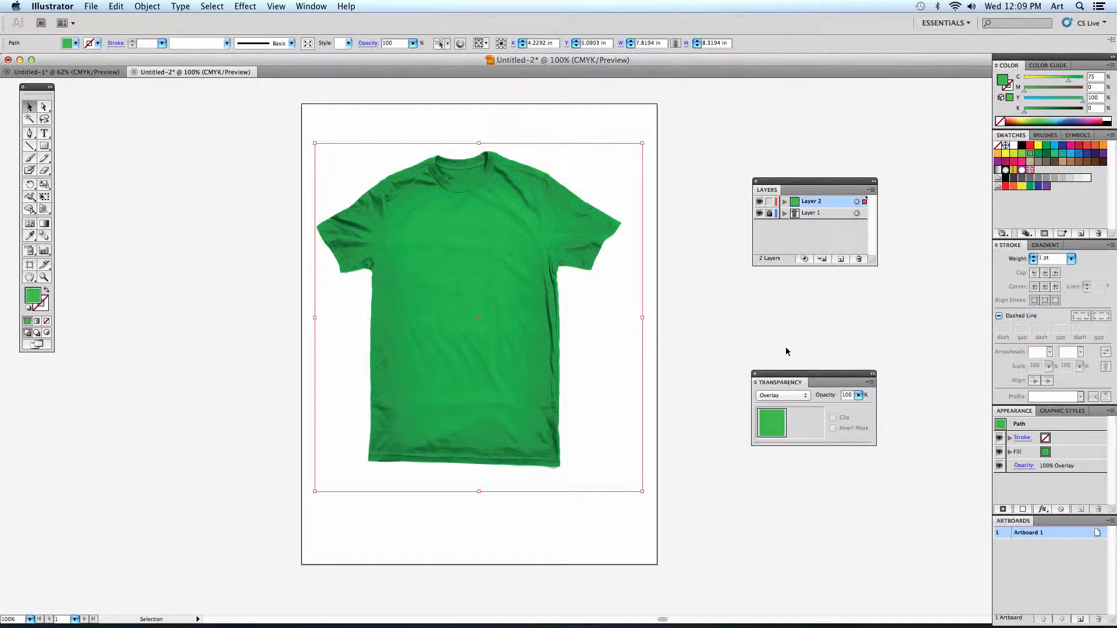
left_click_drag(803, 181, 801, 285)
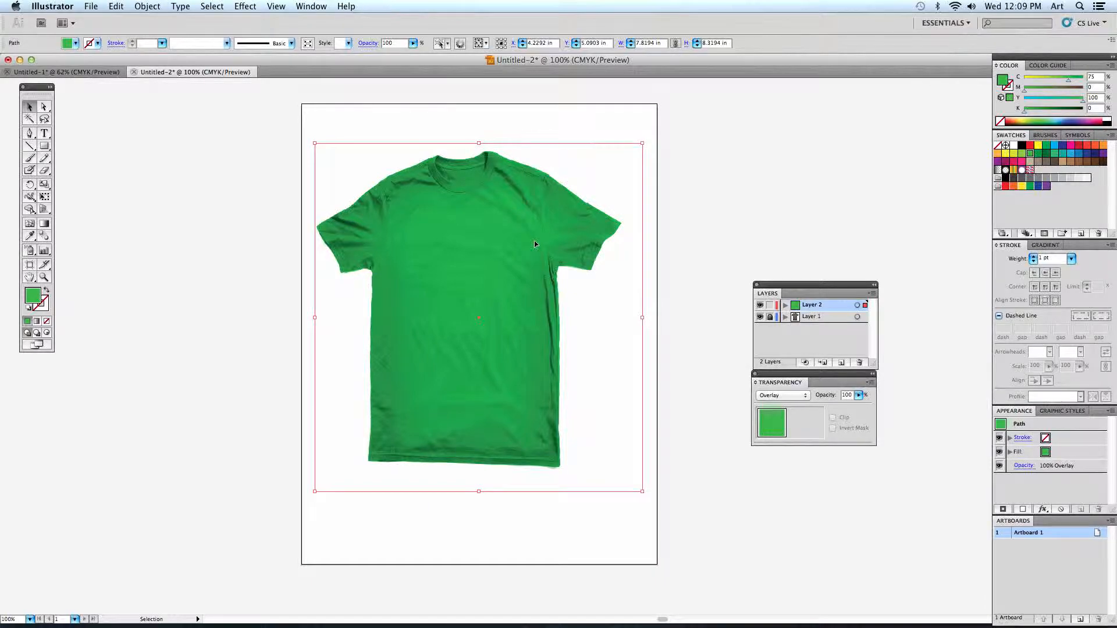
mouse_move(1016, 136)
left_mouse_down()
mouse_move(952, 140)
mouse_move(753, 113)
left_mouse_up()
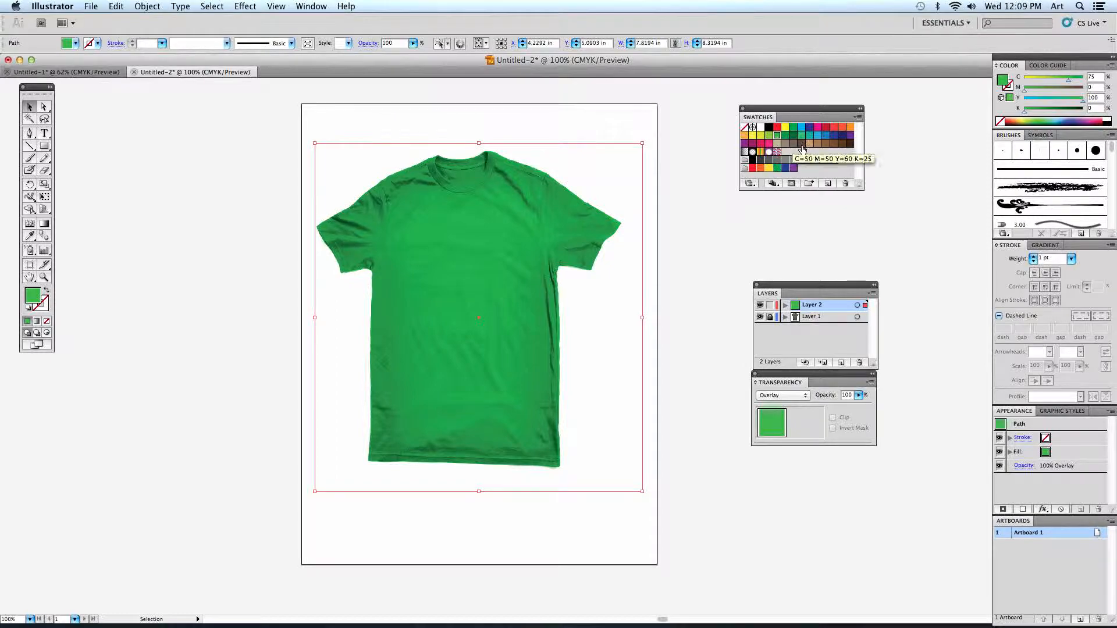
- Give the overlay a linear gradient fill and change its white end colour to red
left_click(37, 321)
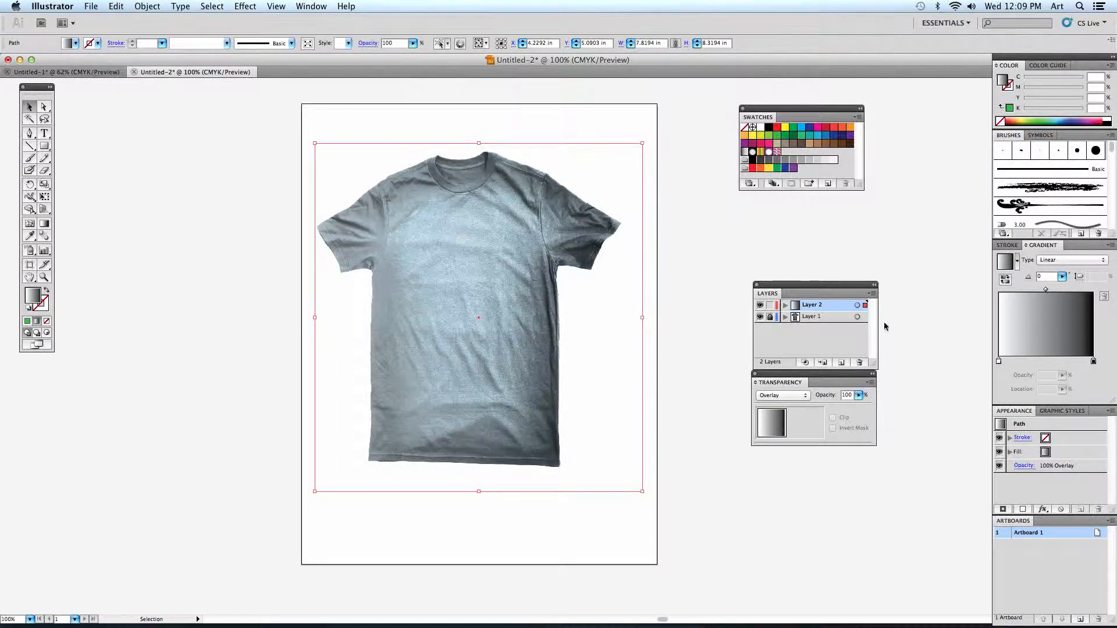
mouse_move(1043, 244)
left_mouse_down()
mouse_move(982, 245)
mouse_move(905, 174)
mouse_move(910, 154)
left_mouse_up()
double_click(902, 213)
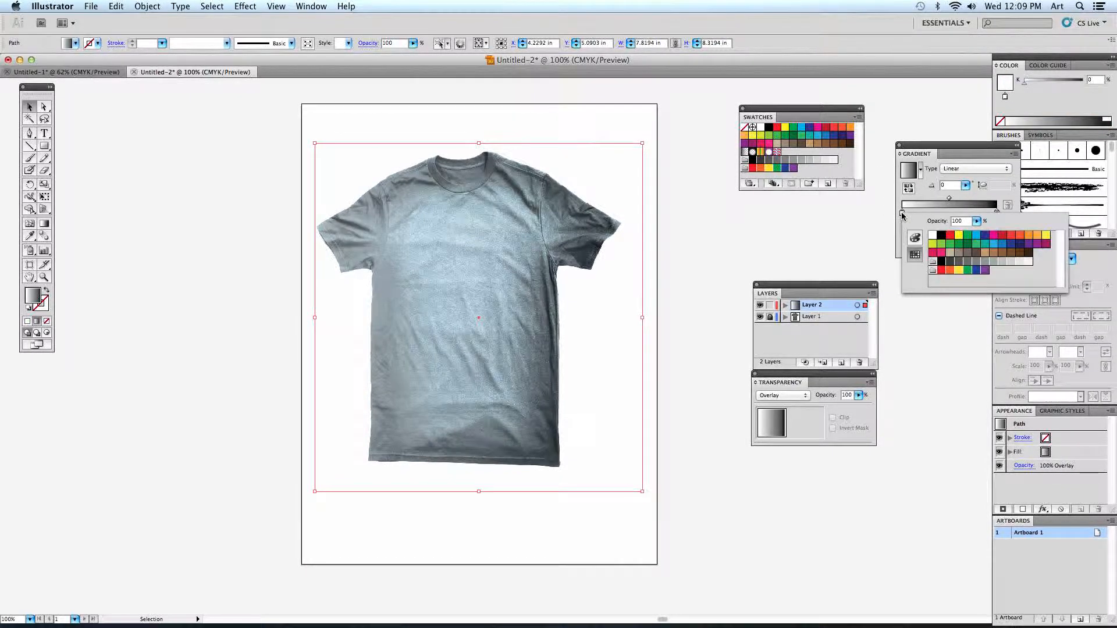
left_click(949, 235)
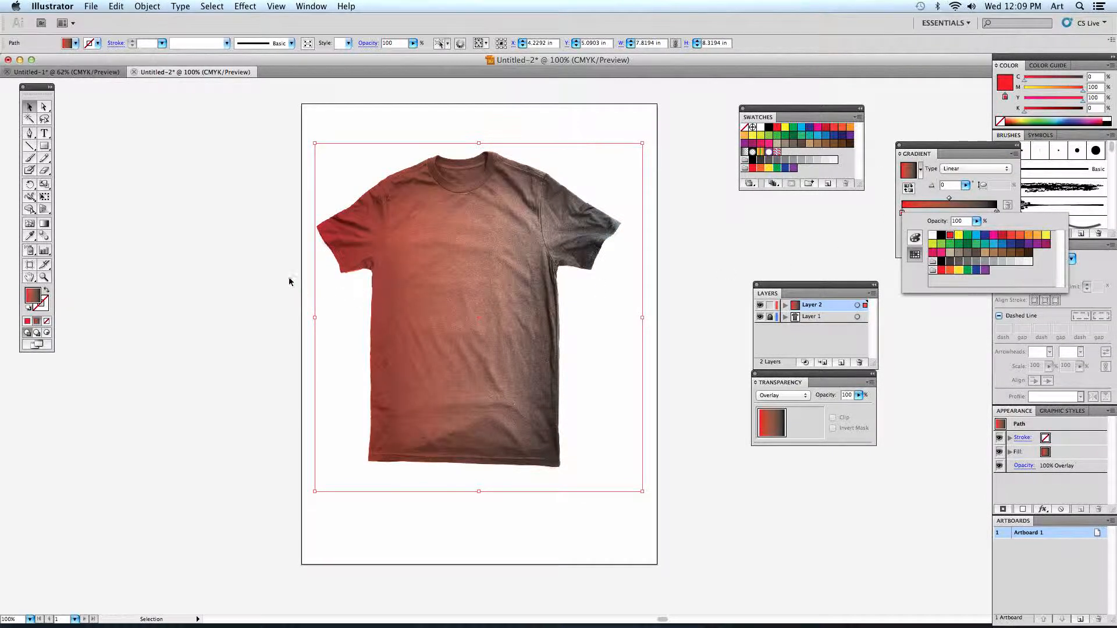
- Set the angle of the overlay's red-to-black gradient to 113 degrees
left_click(982, 199)
left_click(966, 185)
left_click_drag(968, 186, 954, 200)
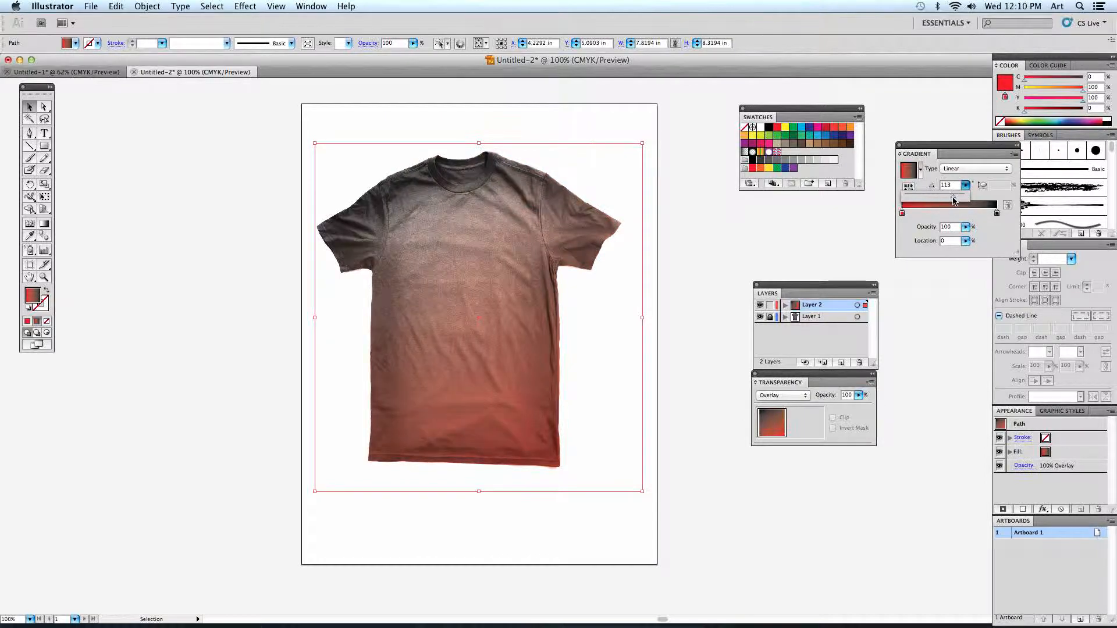
left_click(976, 183)
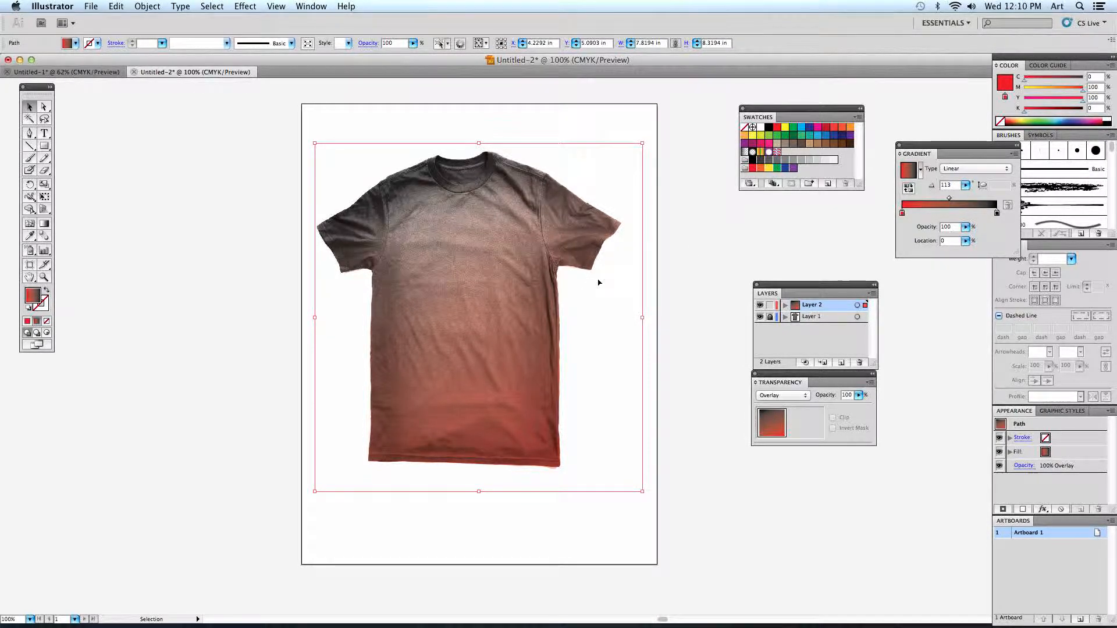
- Load the Decorative_Modern pattern library beside the swatches and fill the overlay with its black interlocking geometric pattern
left_click(752, 183)
mouse_move(794, 244)
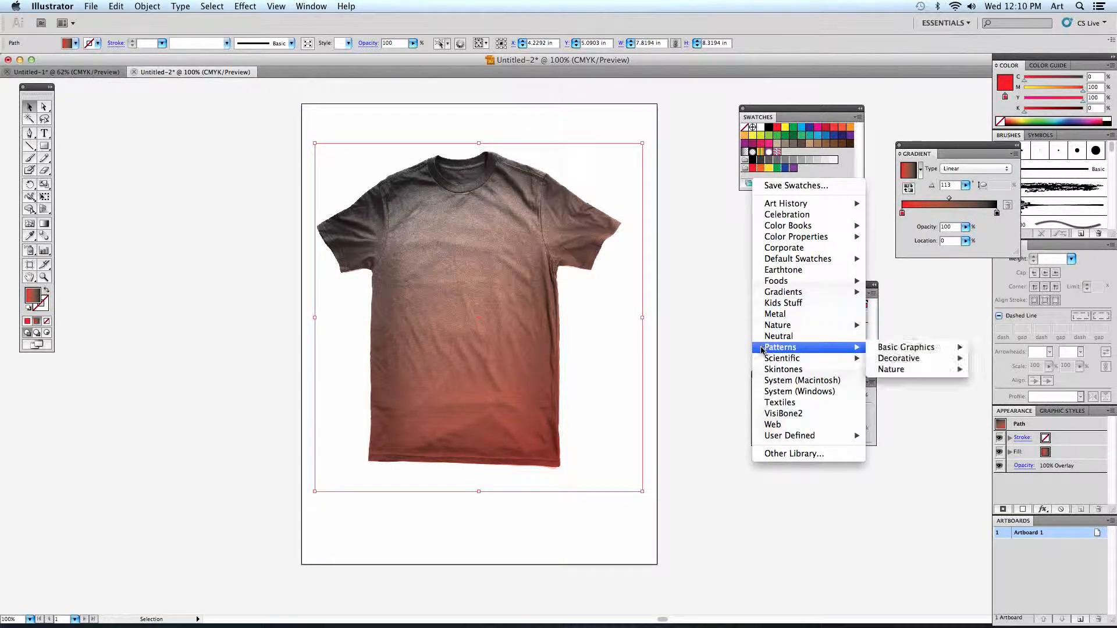
mouse_move(910, 351)
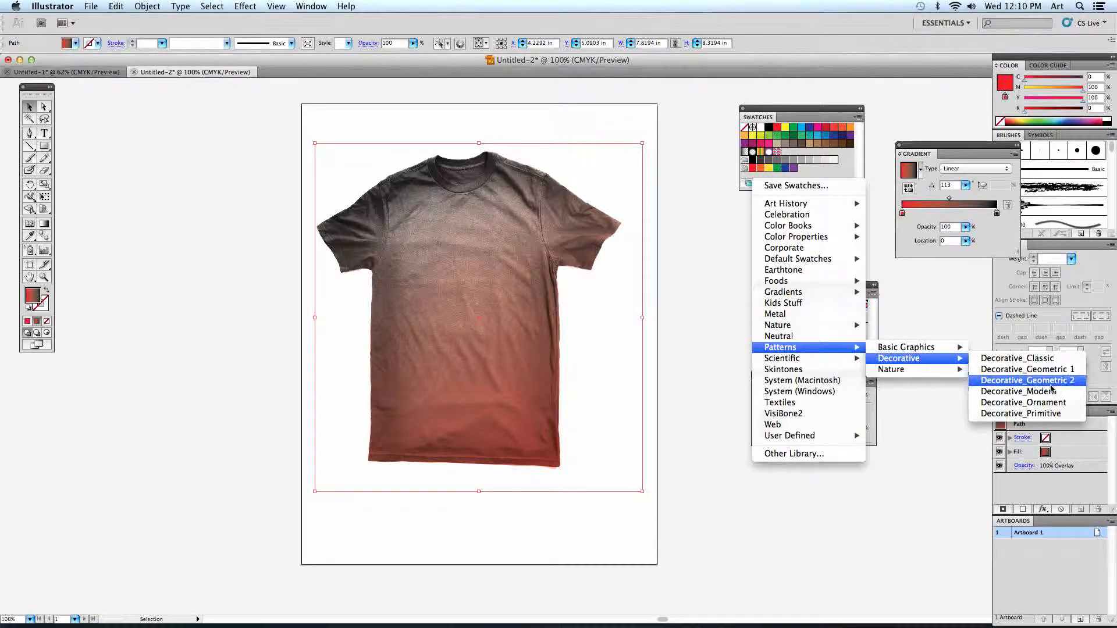
left_click(1018, 391)
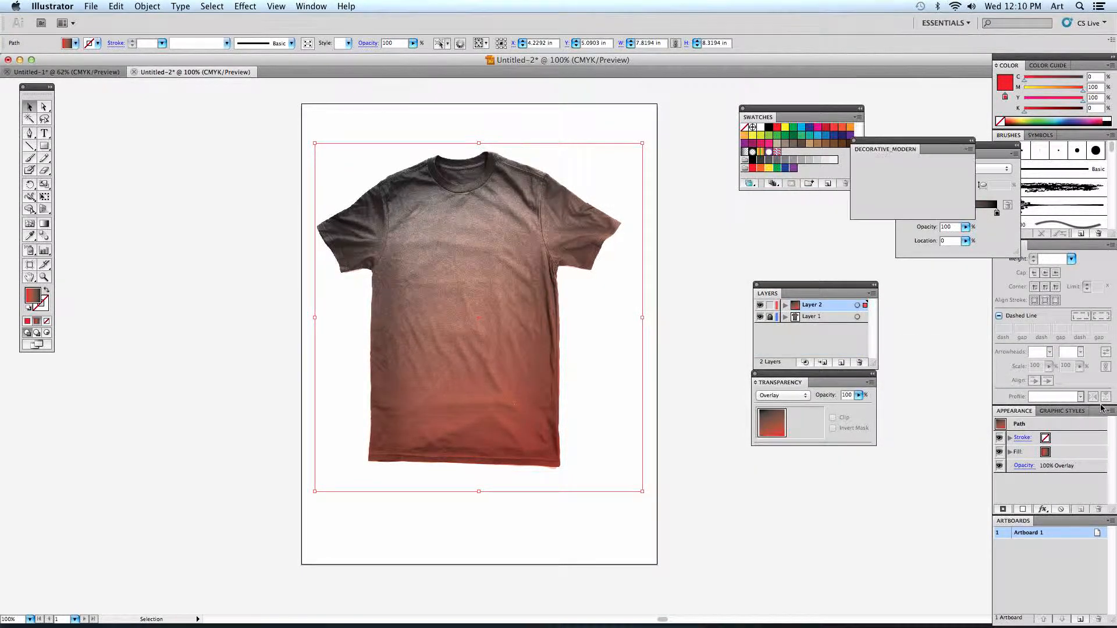
left_click_drag(937, 143, 700, 126)
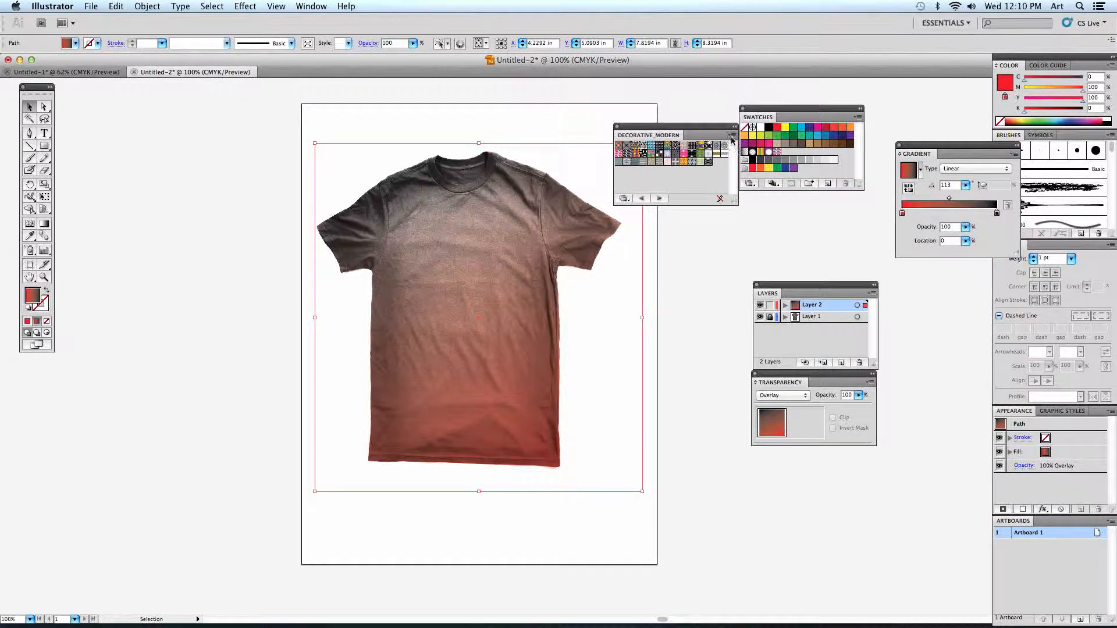
left_click(647, 163)
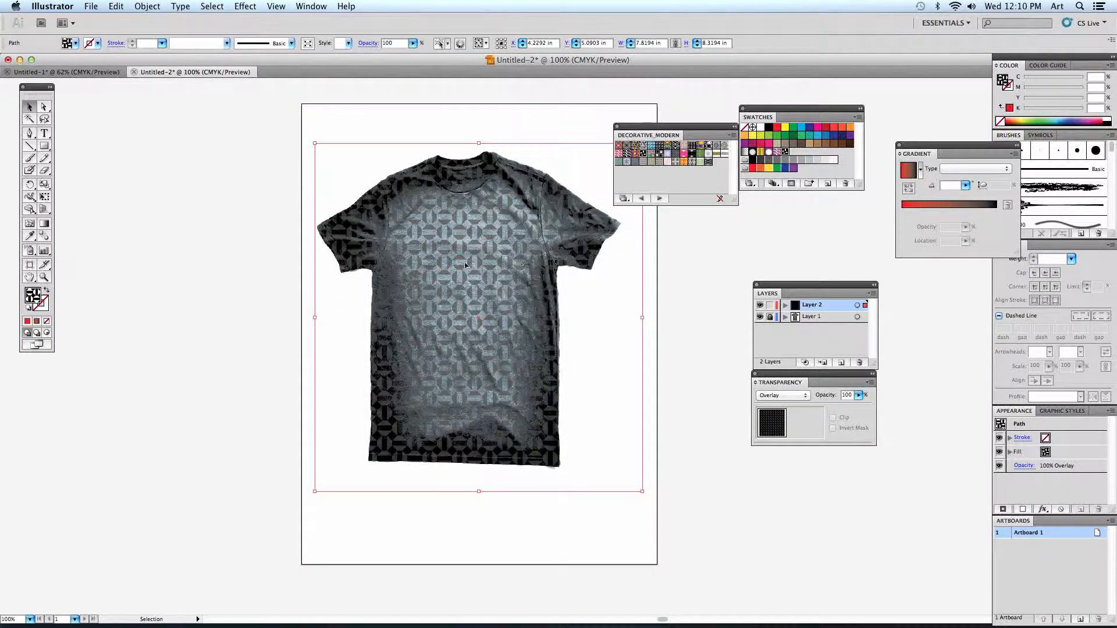
- Move the patterned overlay off the shirt to show its bare pattern, and place it back over the shirt
left_click_drag(556, 312, 286, 331)
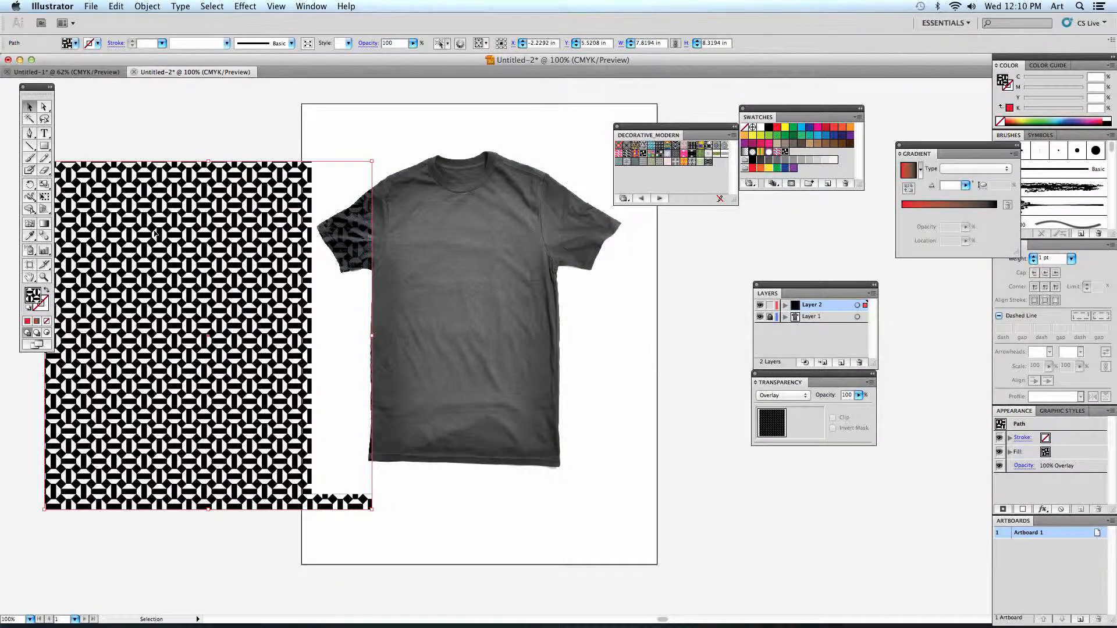
left_click_drag(142, 244, 406, 215)
left_click_drag(458, 256, 461, 265)
- Try several Decorative_Modern patterns on the overlay, ending with the Flower Power Color pattern
left_click(668, 150)
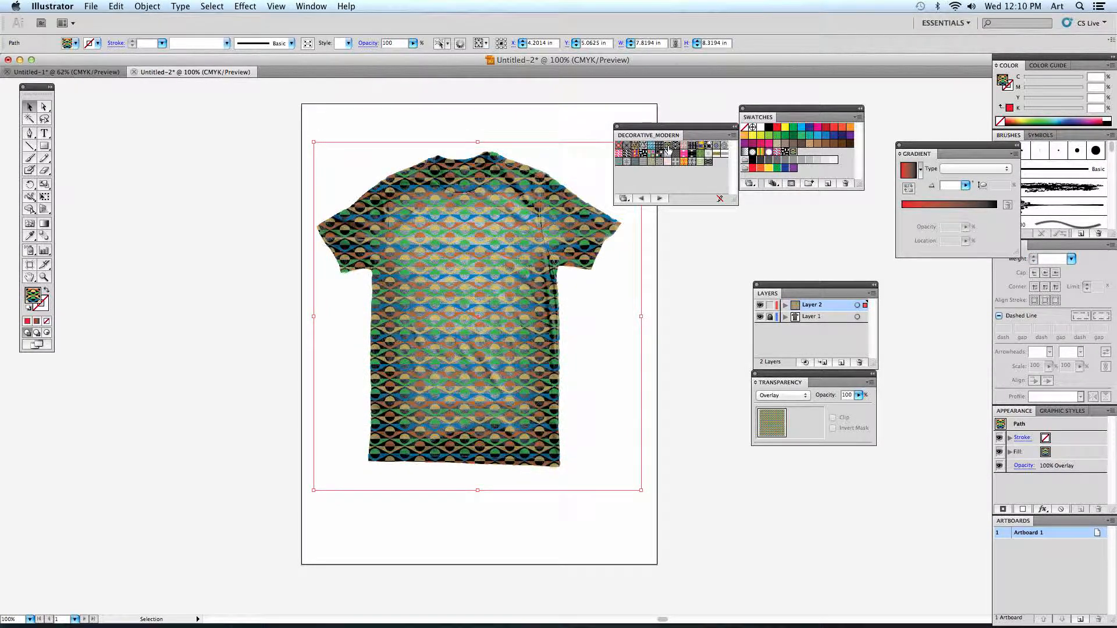
left_click(619, 146)
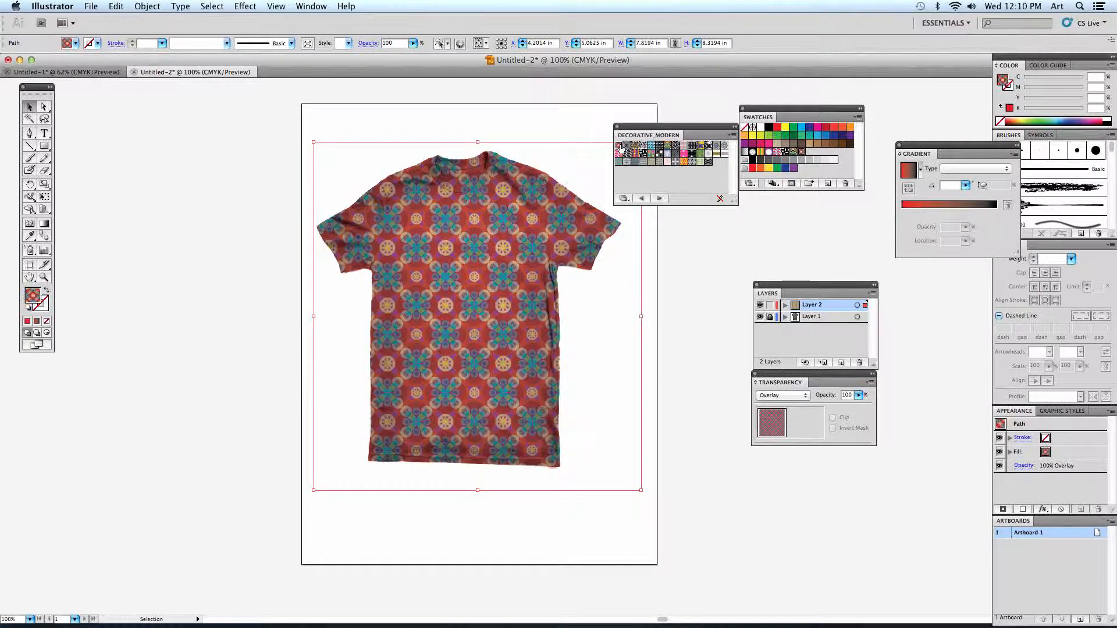
left_click(619, 154)
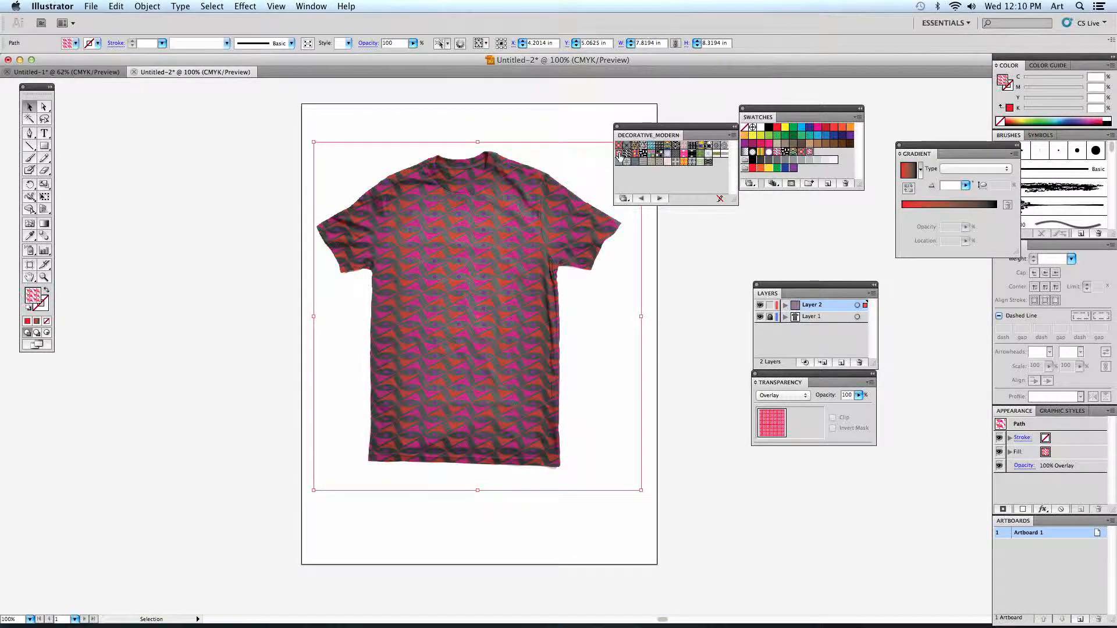
left_click(718, 149)
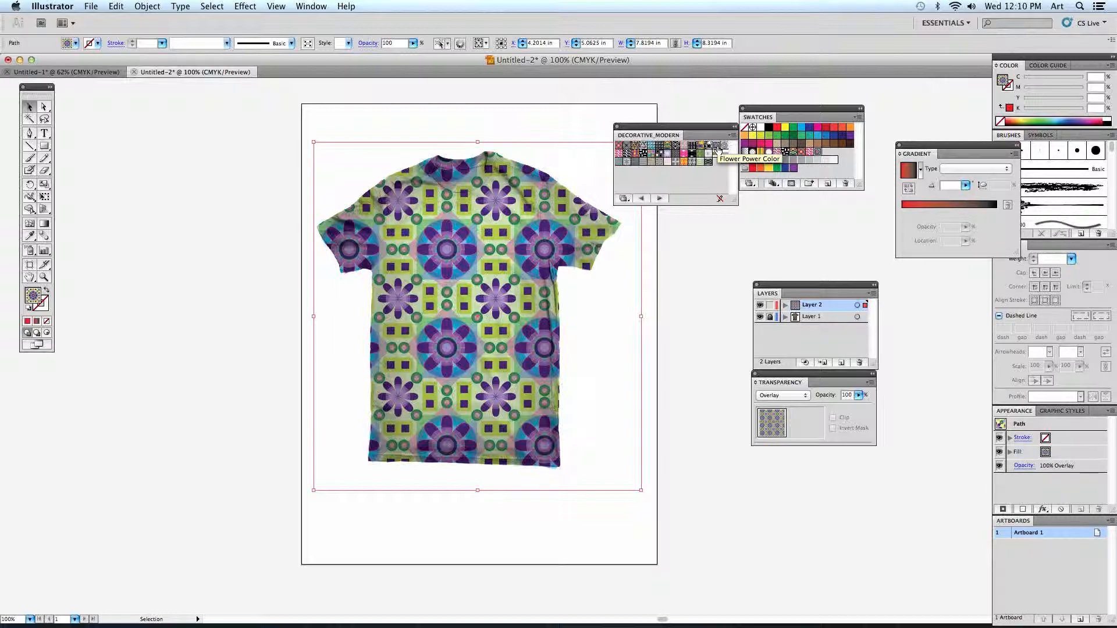
- Look through the available gradient swatch libraries without loading one, and close the Decorative_Modern pattern library
left_click_drag(765, 119, 773, 114)
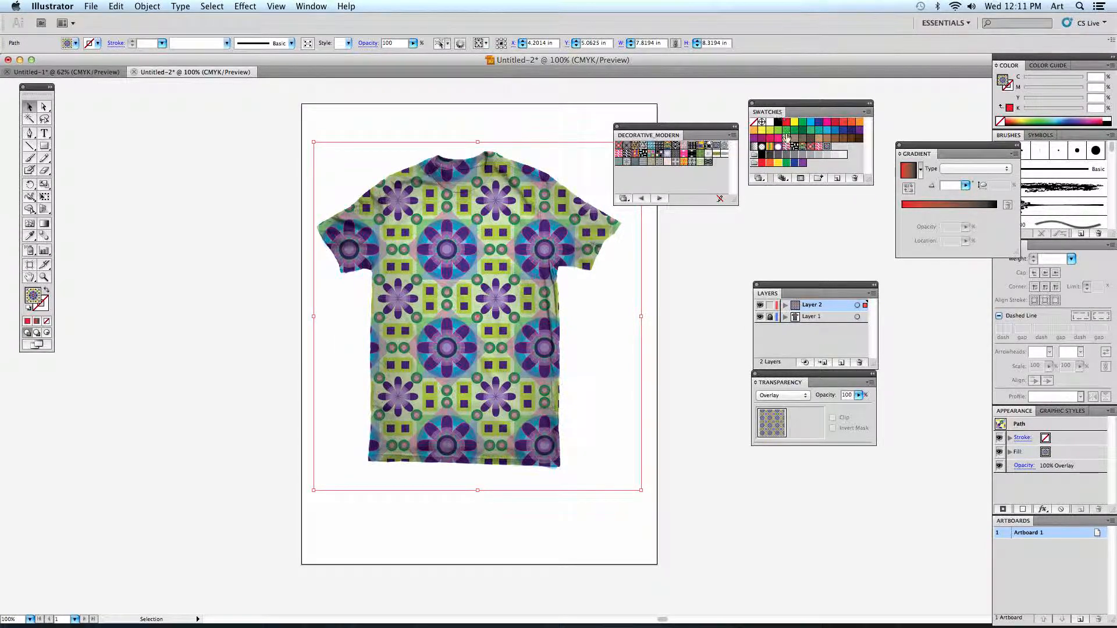
left_click(759, 178)
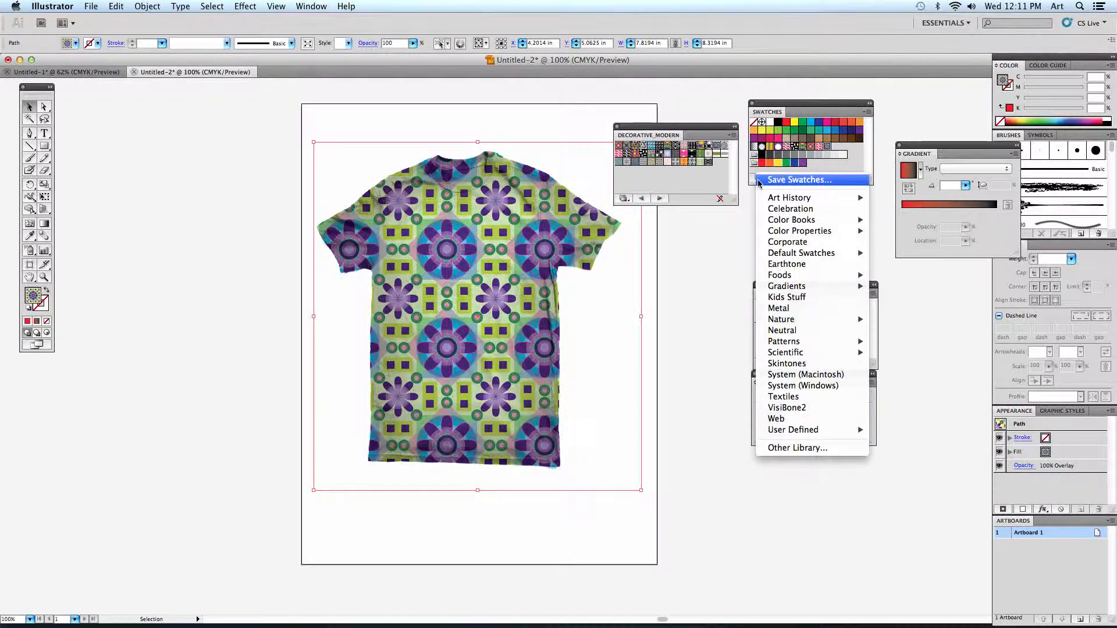
mouse_move(837, 342)
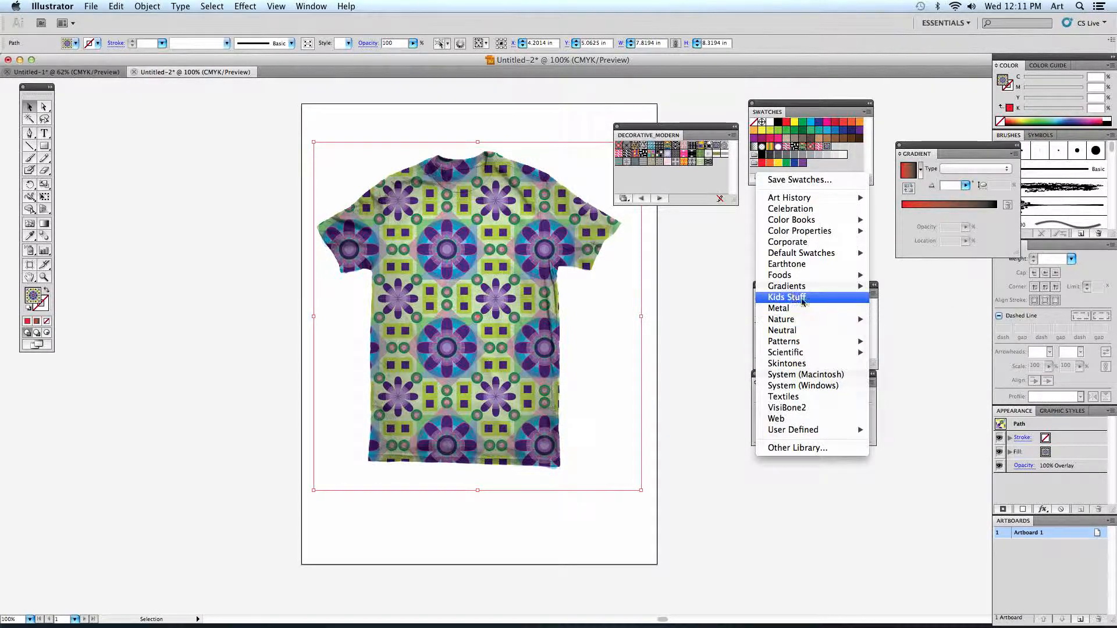
mouse_move(774, 290)
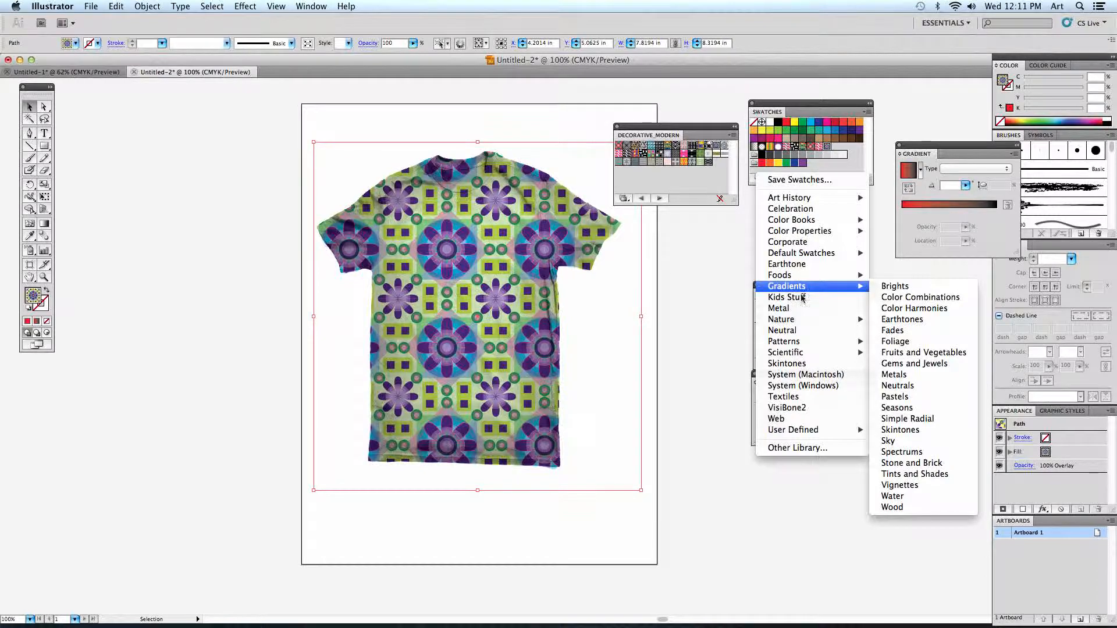
left_click(720, 293)
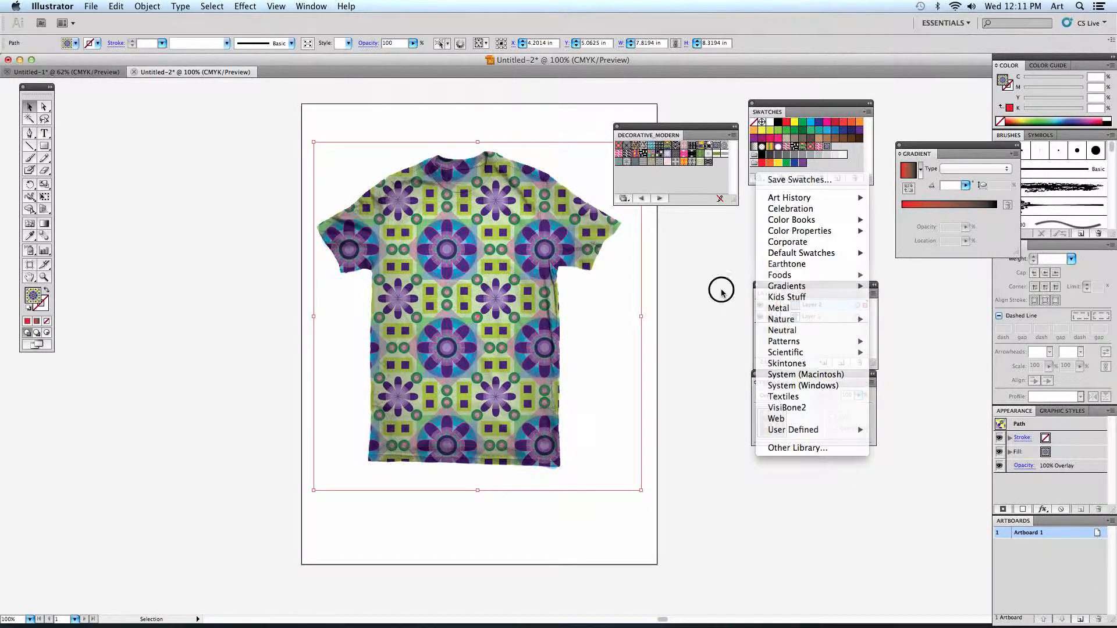
left_click(617, 126)
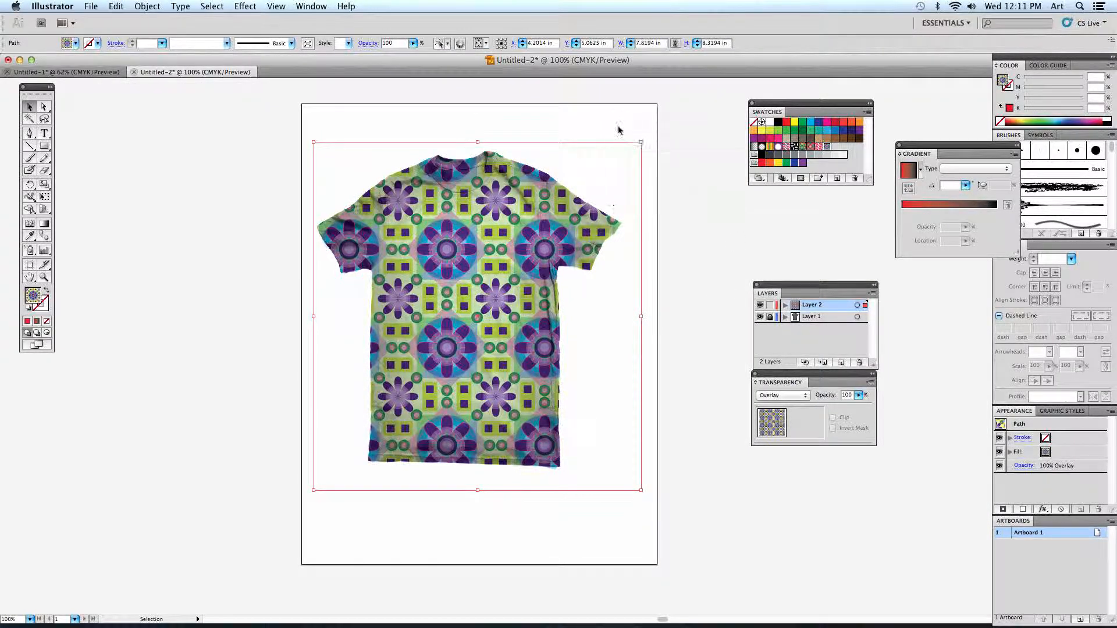
- Lock the overlay's Layer 2 and add a new layer above it for the shirt graphics
left_click(770, 306)
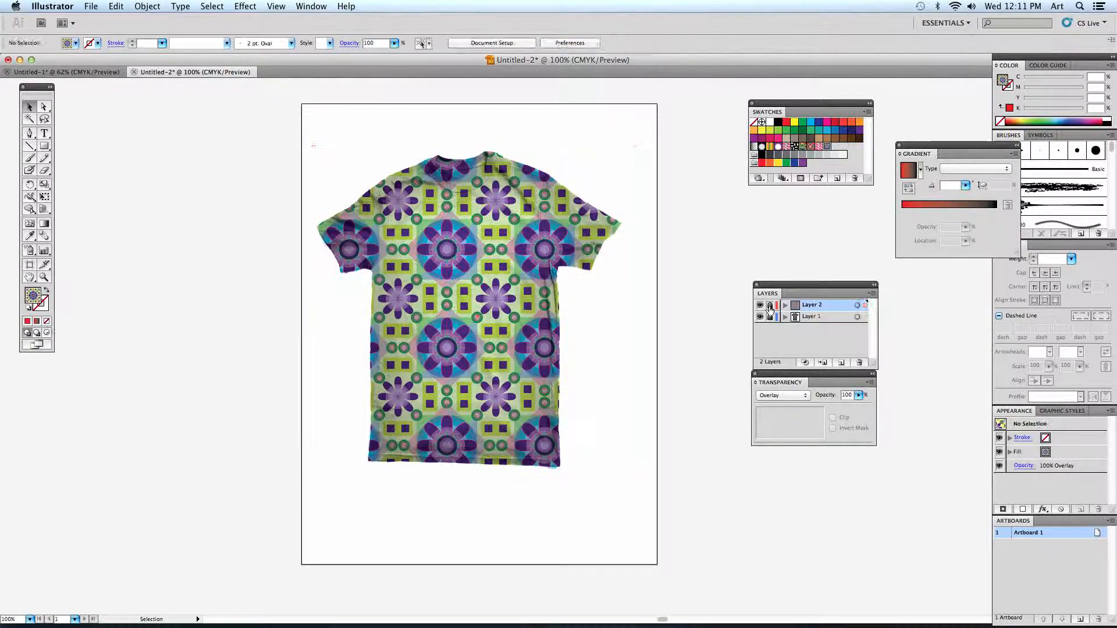
left_click(840, 363)
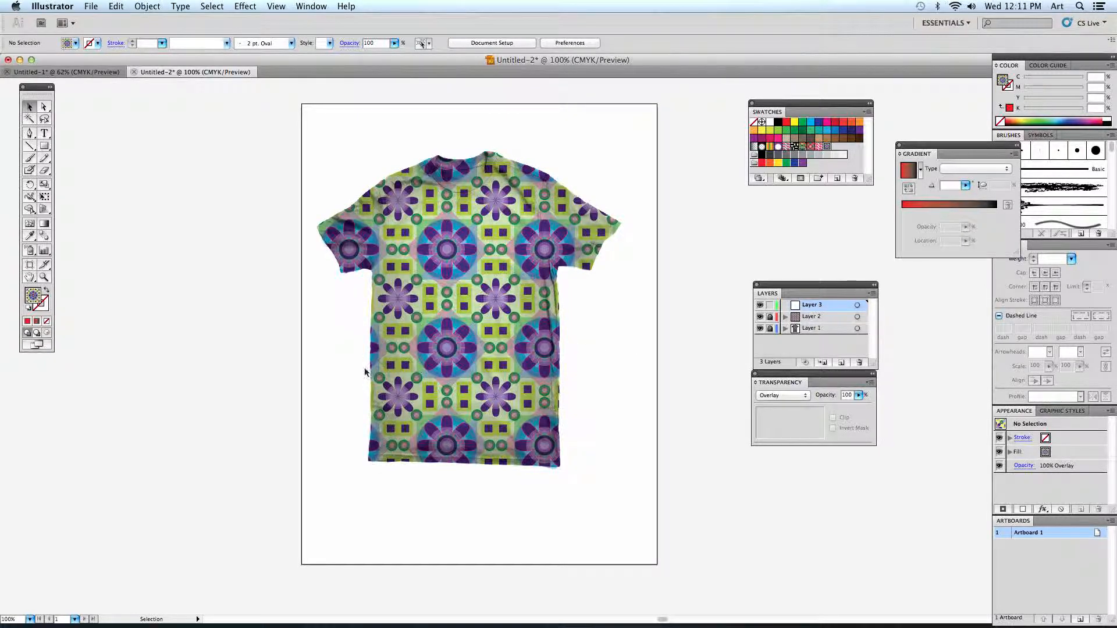
left_click_drag(593, 328, 481, 401)
- Draw a text area about 2.7 by 2.8 inches beside the artboard, enter sample characters, and delete it
left_click(45, 134)
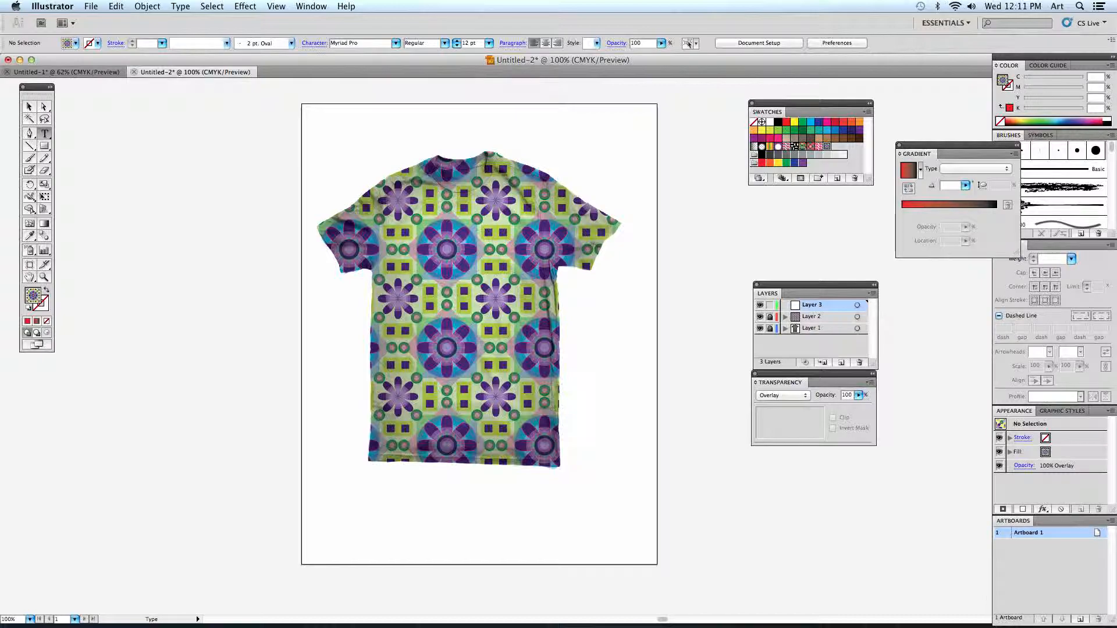
left_click_drag(119, 170, 234, 289)
type("shjhlaksdjfh")
key("Escape")
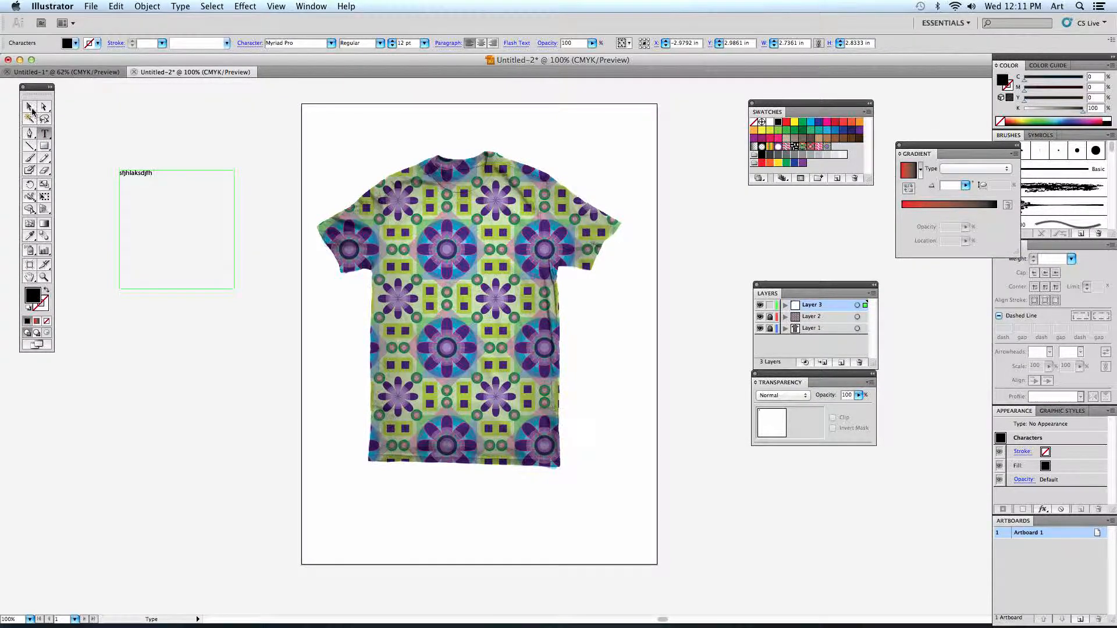
key("Delete")
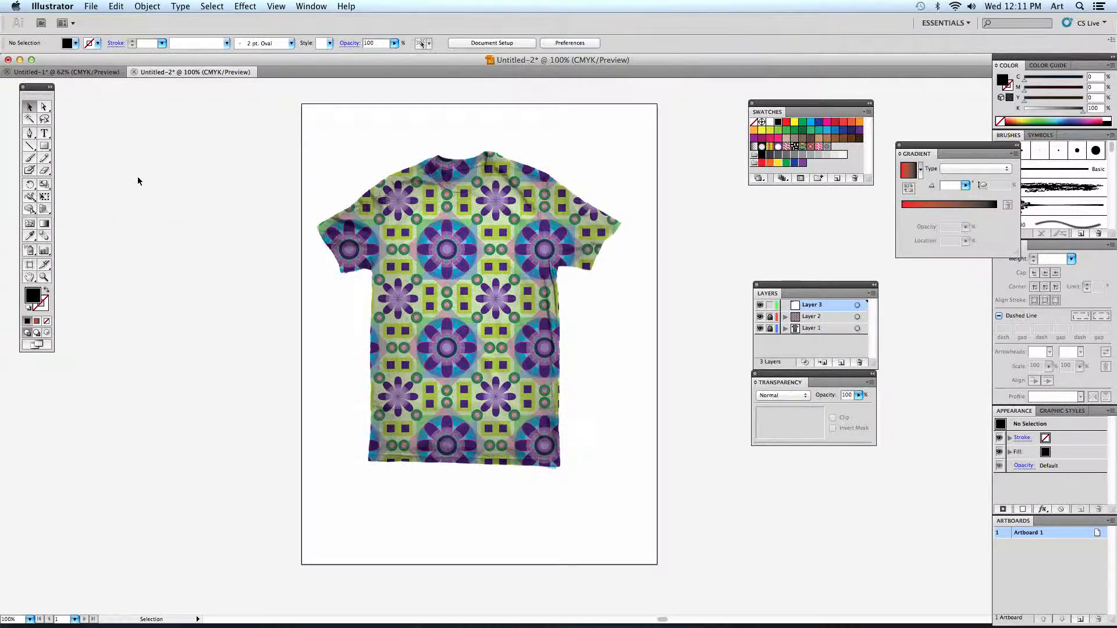
- Add the word "Graphic" as point text on the new layer, in the artboard's blank area near the shirt's shoulder
left_click(43, 133)
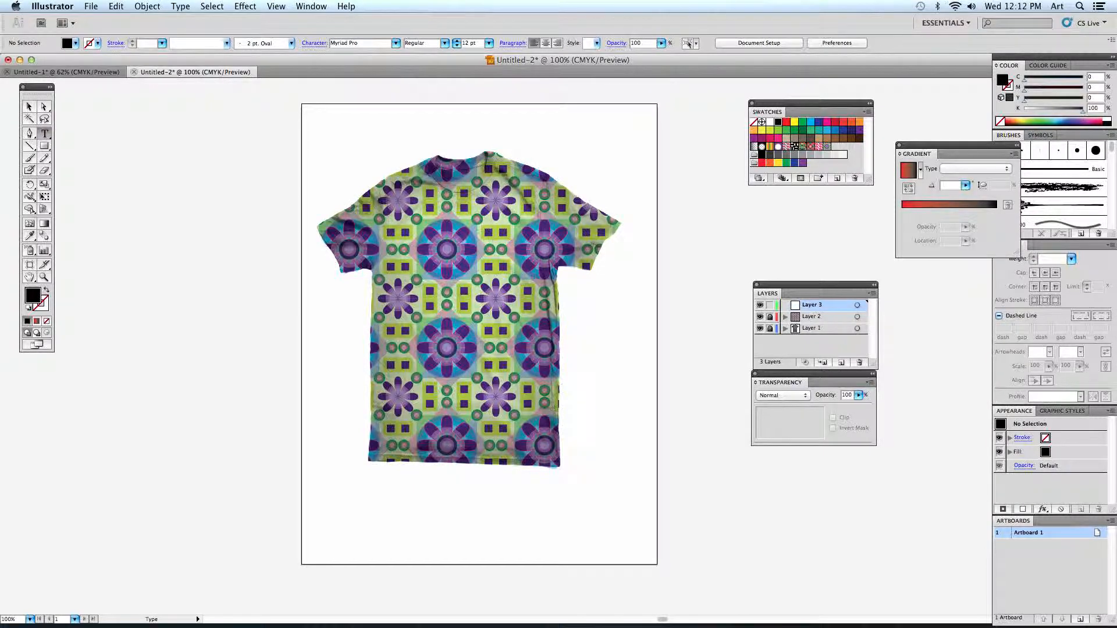
left_click(322, 158)
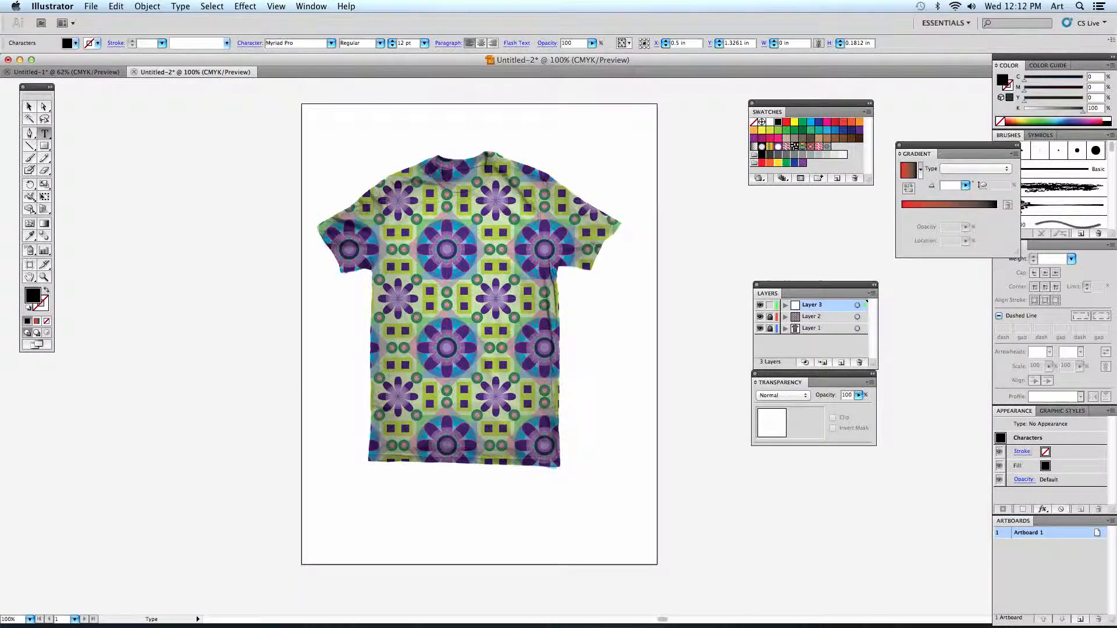
type("Graphic")
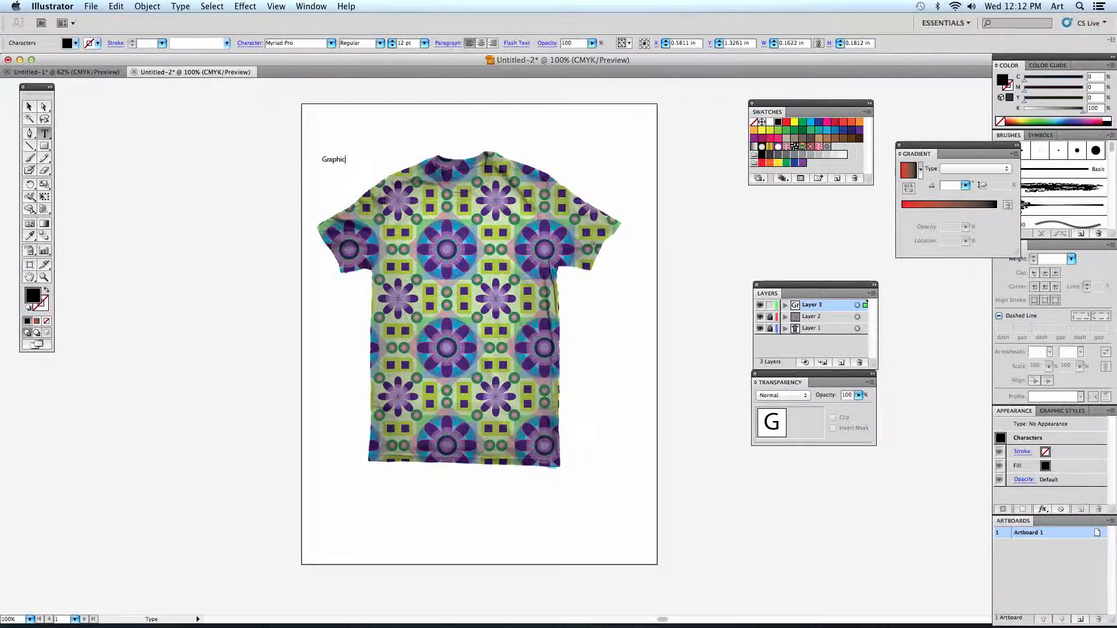
type(" Desig")
key("BackSpace")
key("BackSpace")
key("BackSpace")
key("BackSpace")
key("BackSpace")
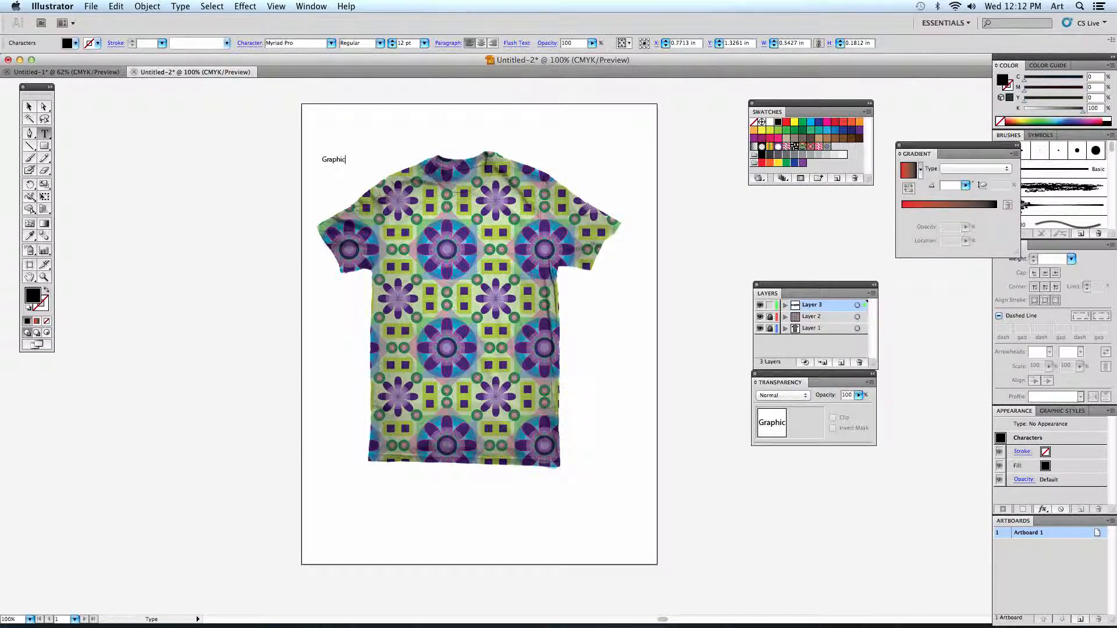
left_click(29, 109)
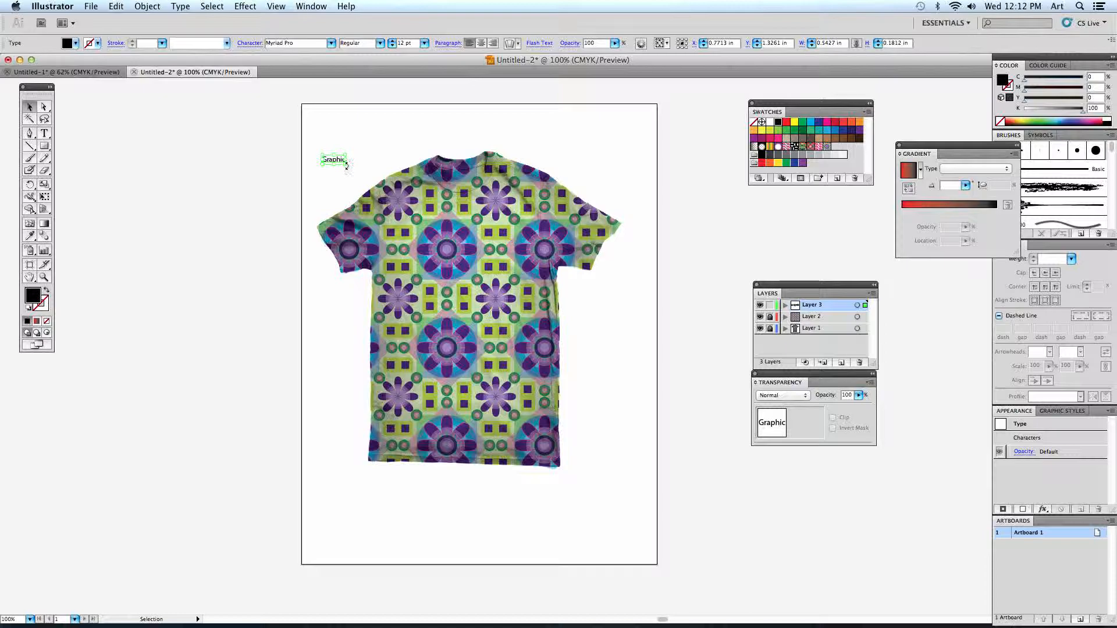
- Enlarge the word "Graphic" to about 95 pt with a slight upward tilt, and move it beside the artboard
left_click_drag(345, 165, 568, 240)
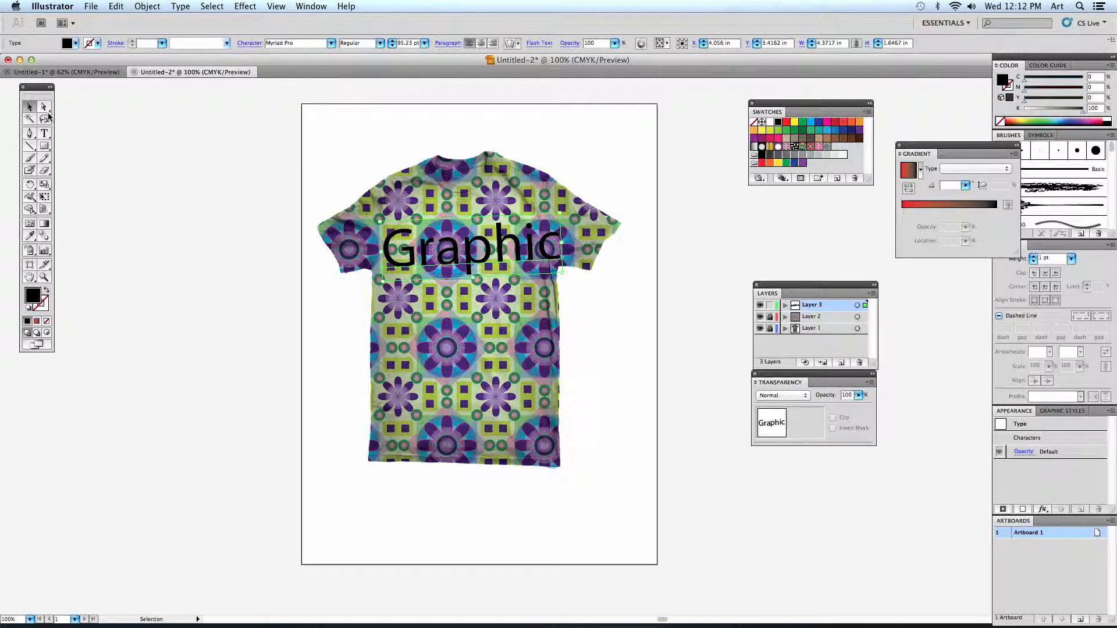
mouse_move(427, 254)
left_mouse_down()
mouse_move(432, 246)
mouse_move(420, 248)
left_mouse_up()
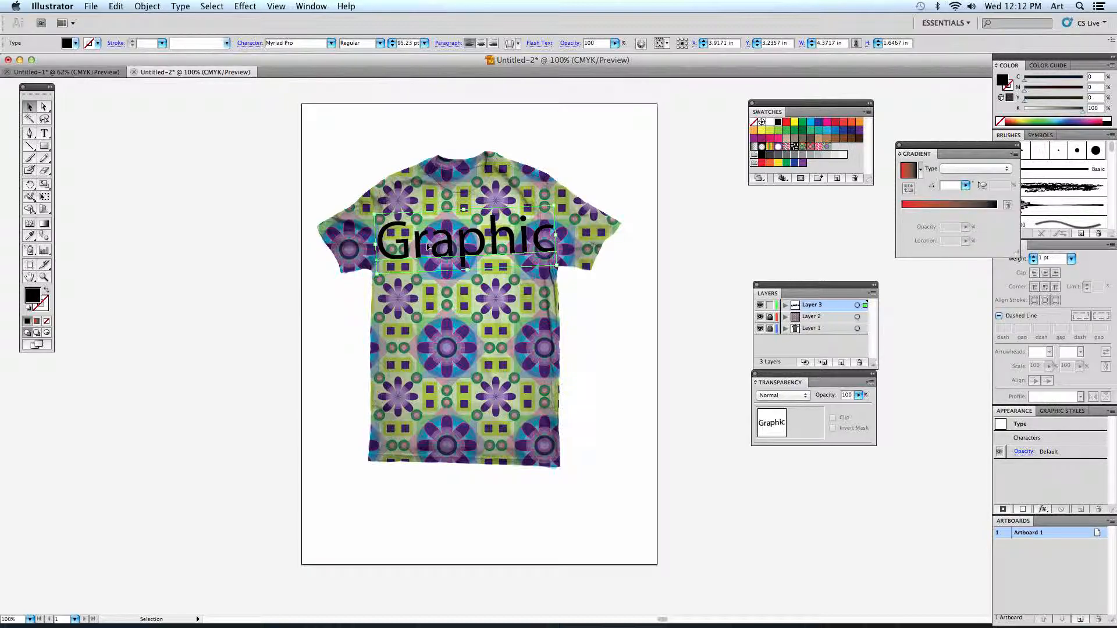
left_click_drag(428, 247, 168, 279)
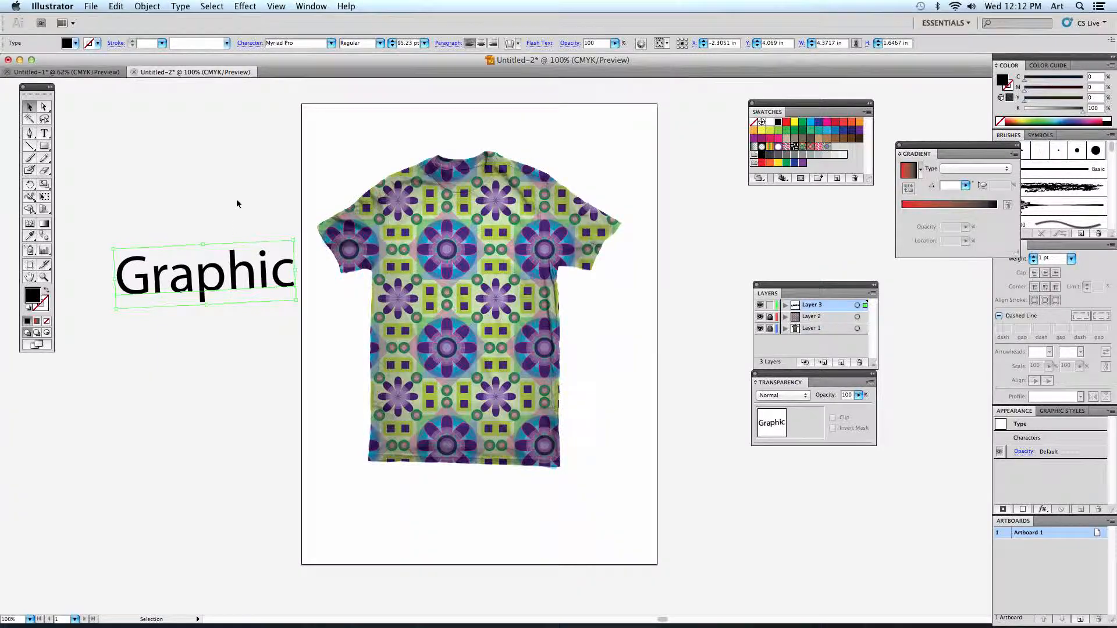
- Show the Character settings beside the artboard, change the word "Graphic" to the RIOT! font, and shift it slightly down and away from the shirt
left_click(306, 7)
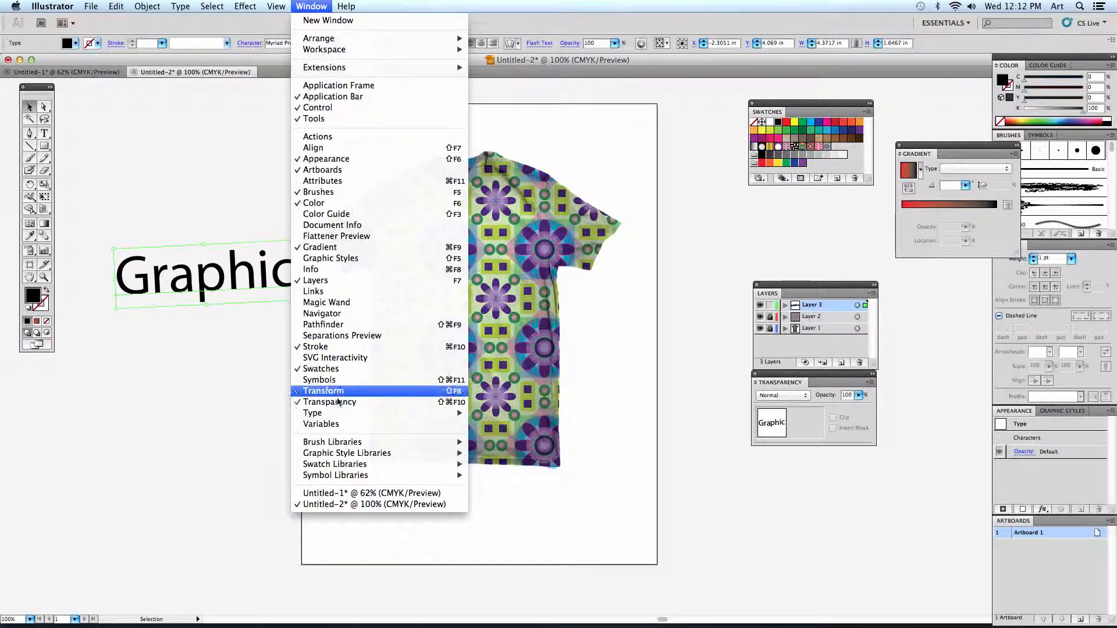
mouse_move(332, 413)
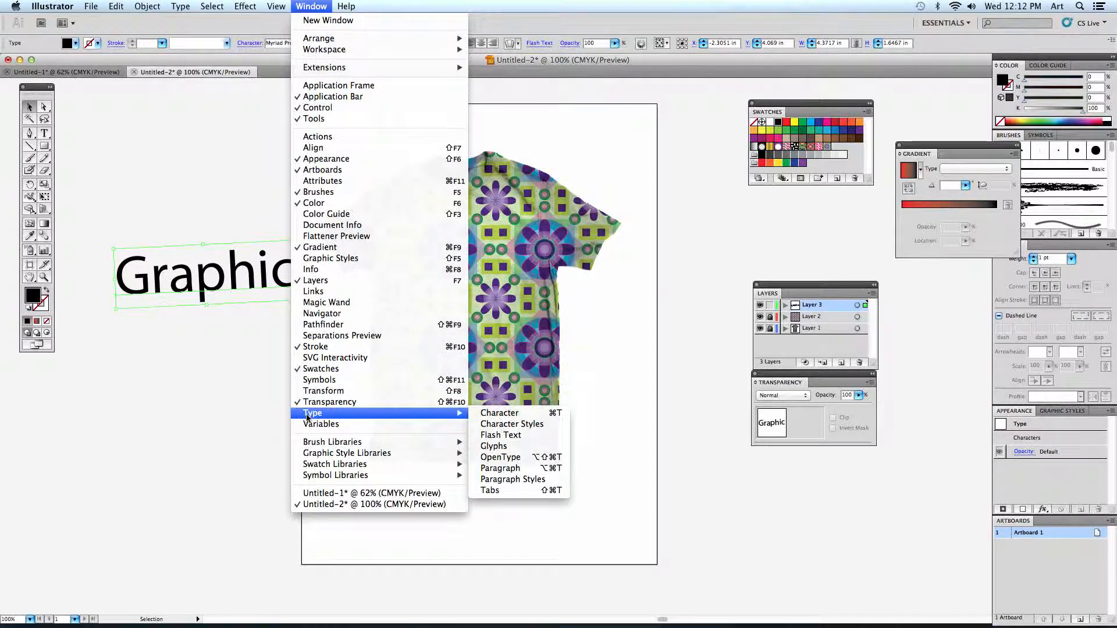
left_click(499, 413)
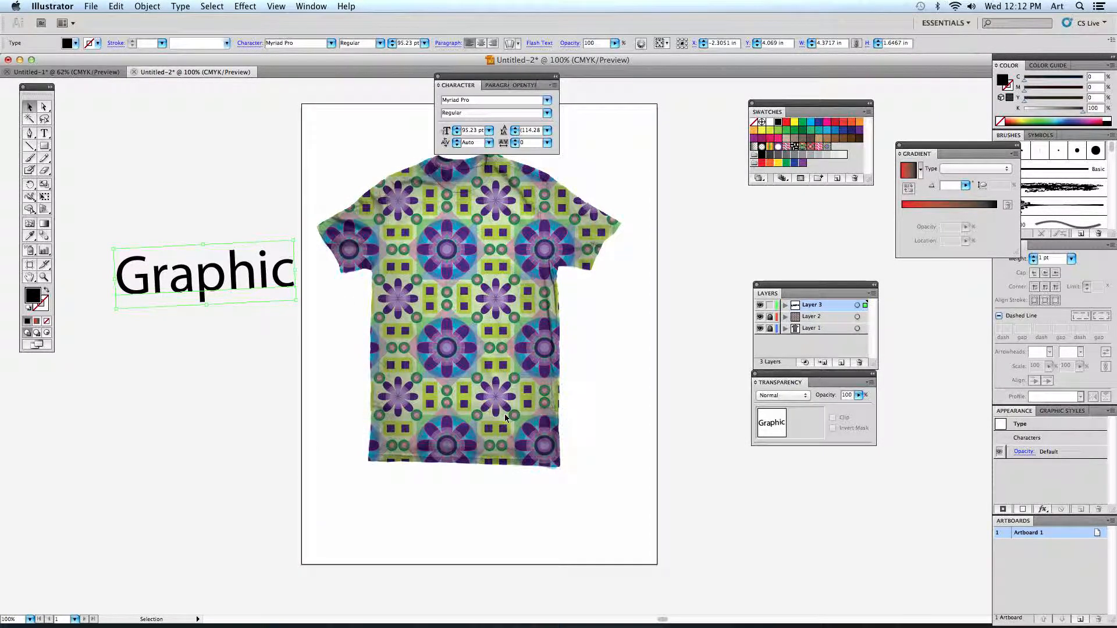
left_click_drag(460, 77, 169, 118)
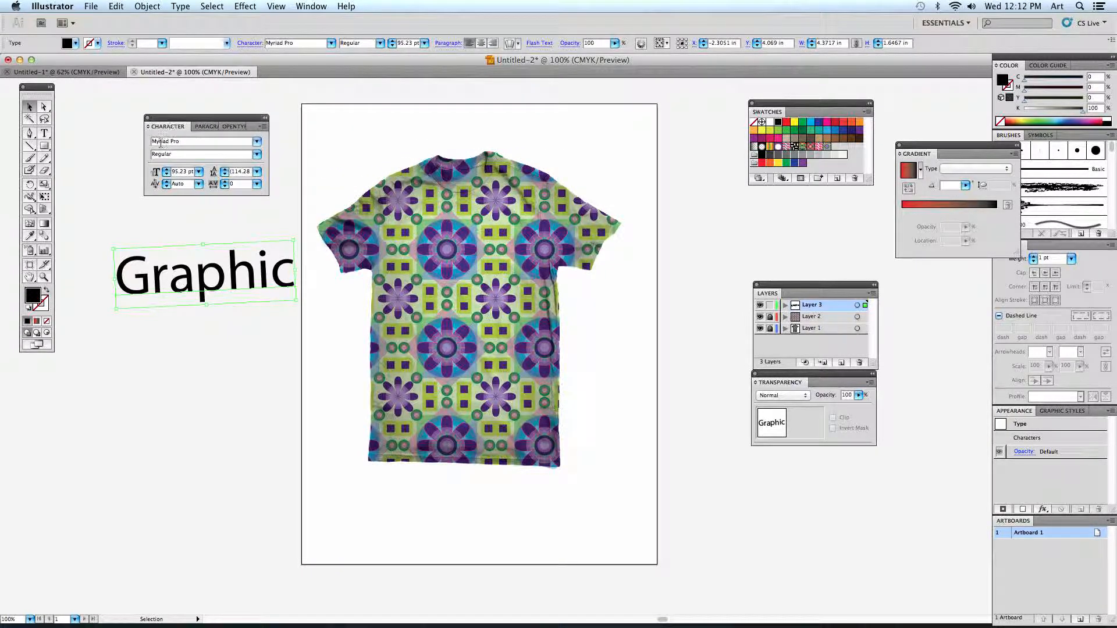
left_click(256, 142)
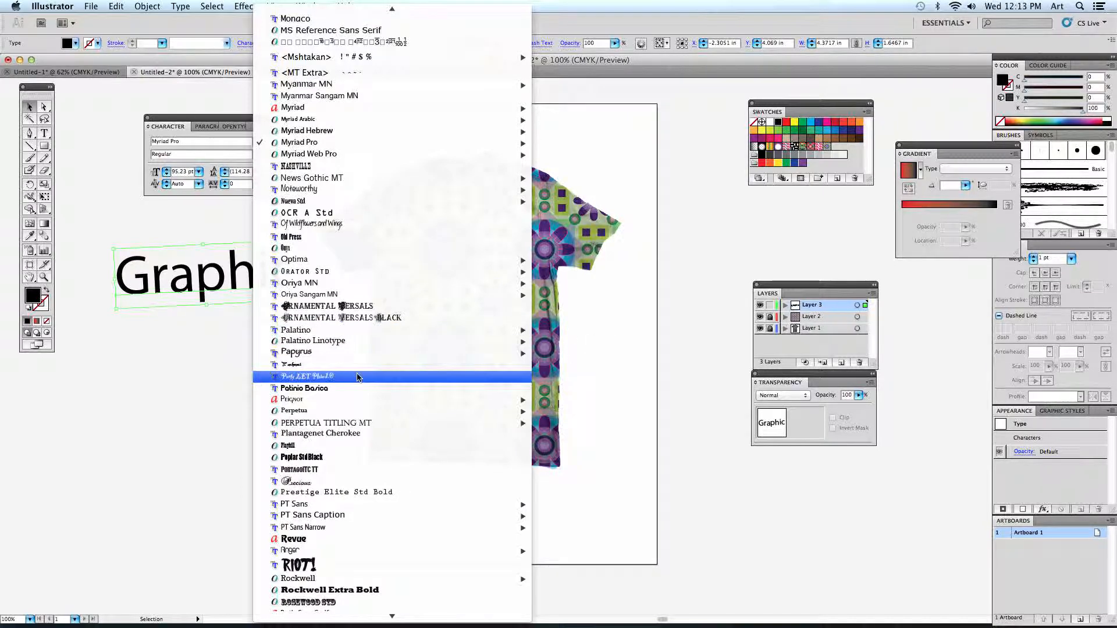
scroll(306, 460, "down", 5)
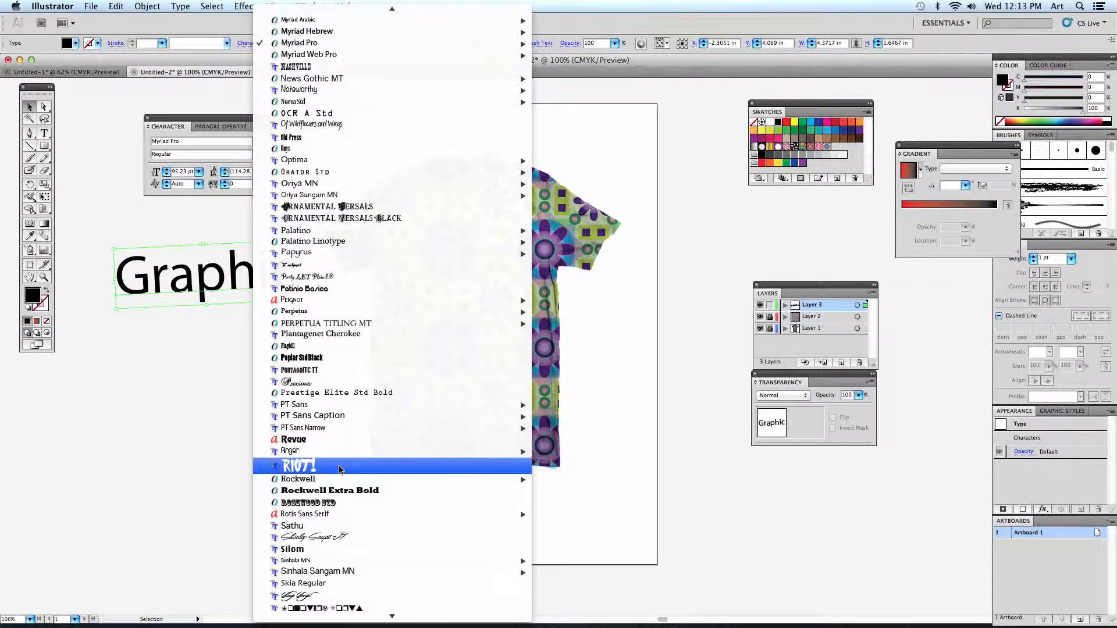
left_click(299, 466)
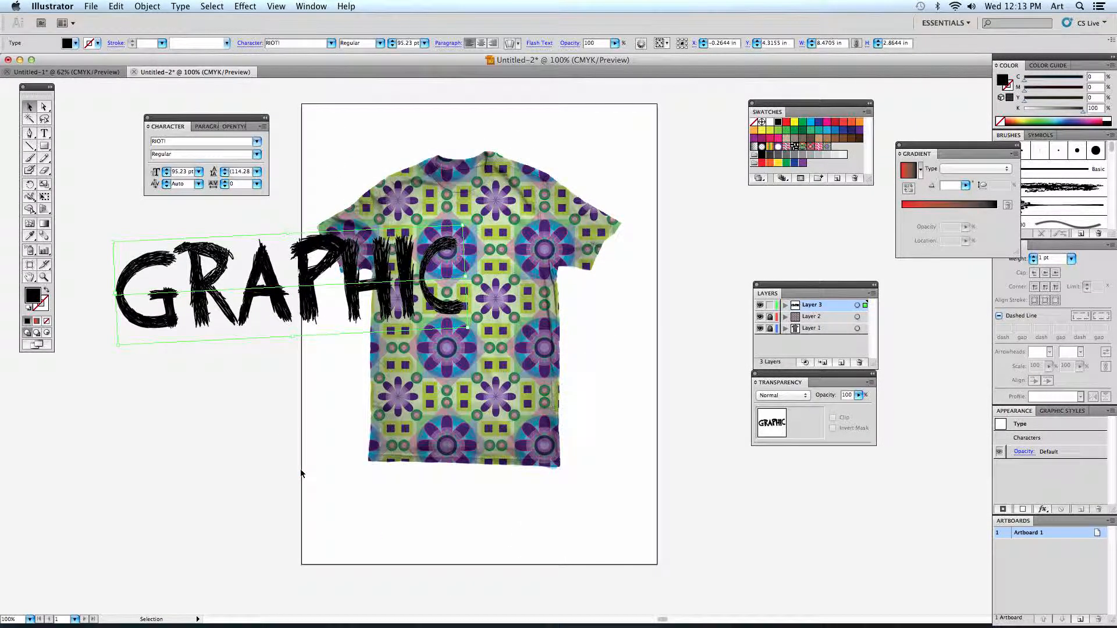
left_click_drag(275, 265, 231, 303)
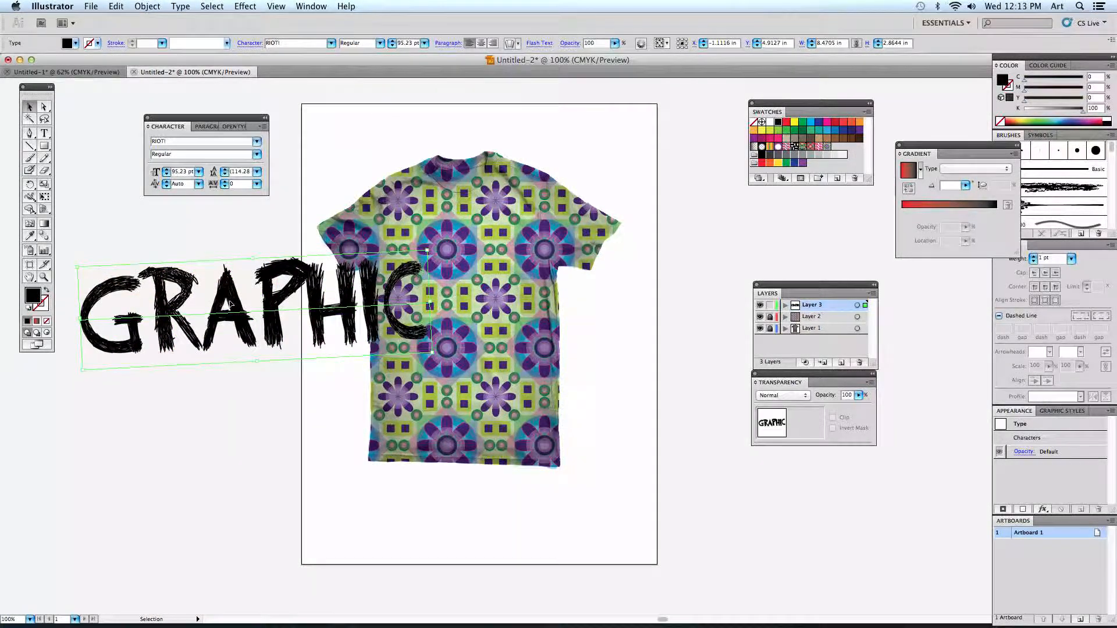
- Fill the word "Graphic" with white, then shrink and place it across the shirt's upper chest
double_click(33, 297)
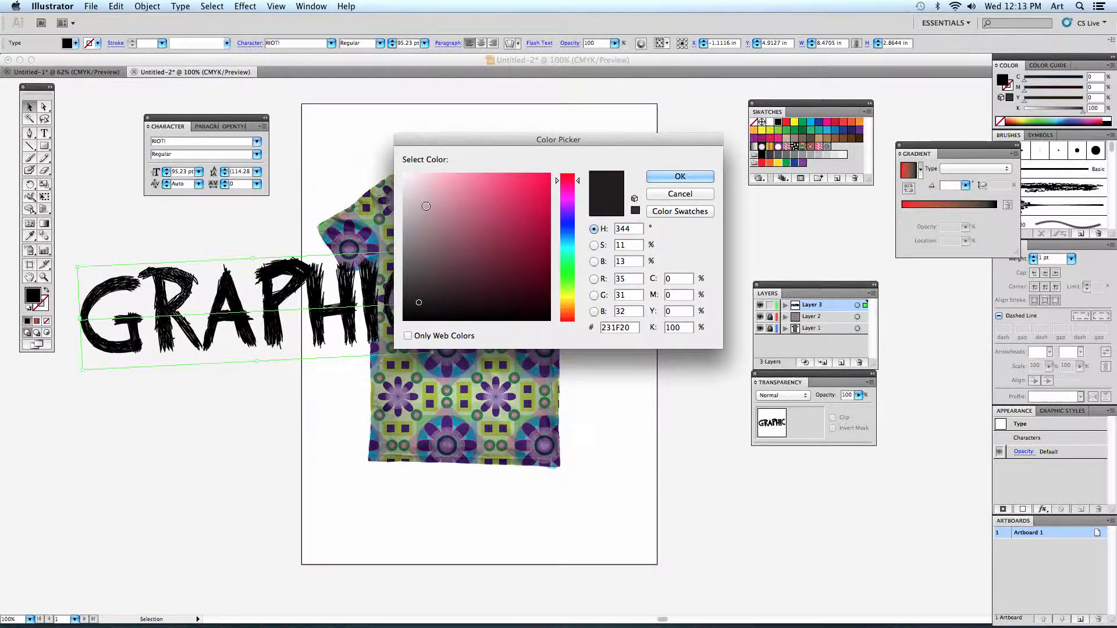
left_click_drag(410, 185, 393, 167)
left_click(679, 176)
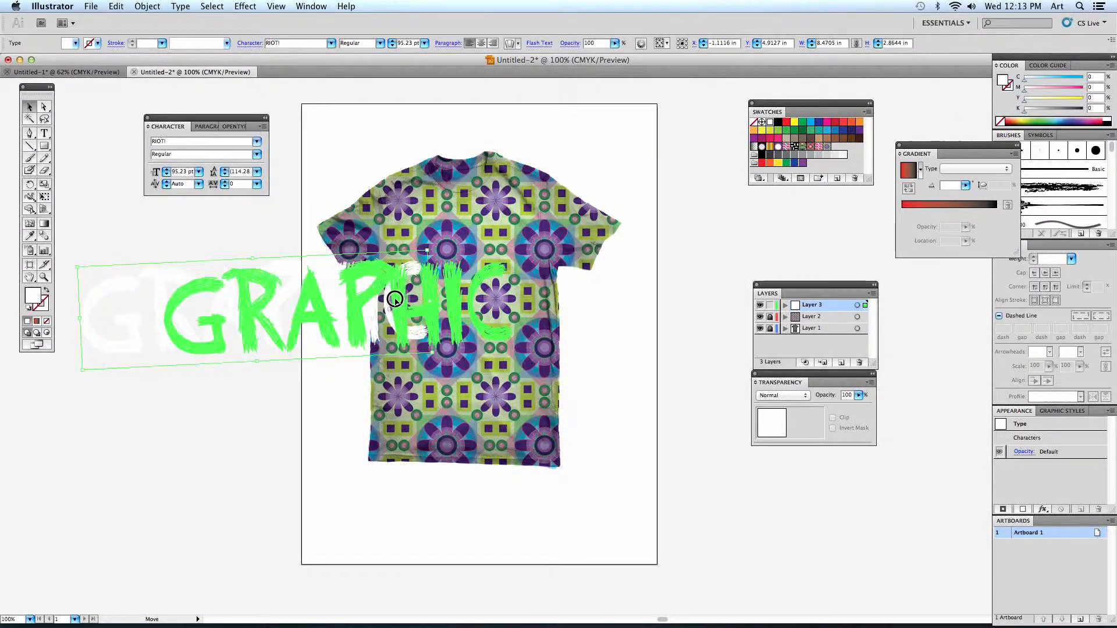
left_click_drag(472, 257, 473, 257)
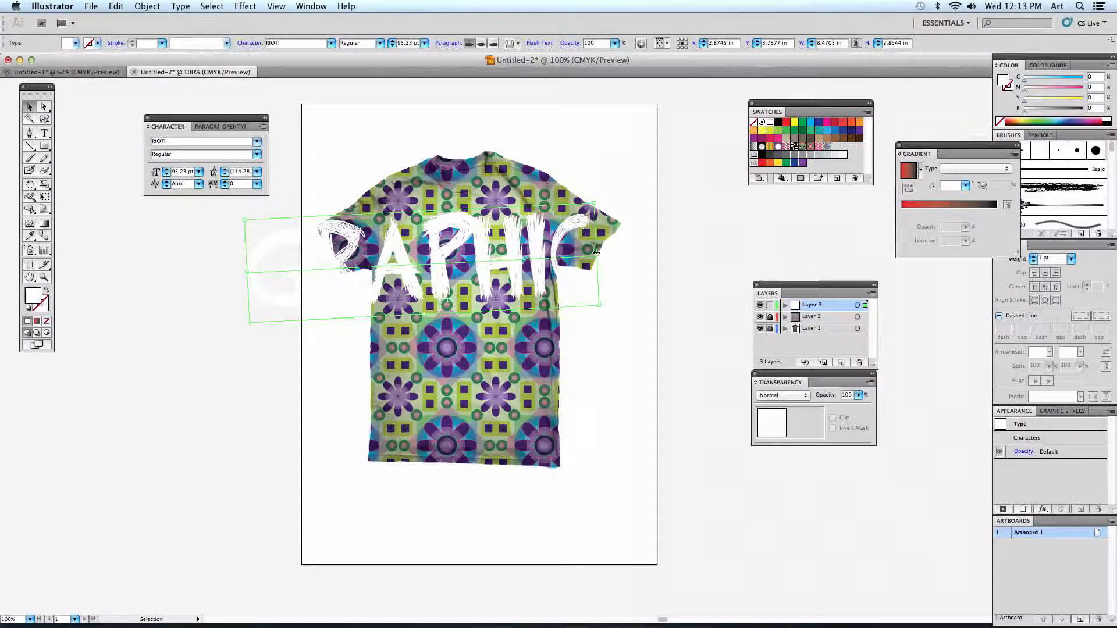
left_click_drag(595, 252, 488, 241)
left_click(283, 302)
- Add the word "Design" as 12 pt RIOT! point text at the artboard's edge beside the shirt and fill it with white
left_click(44, 133)
left_click(274, 330)
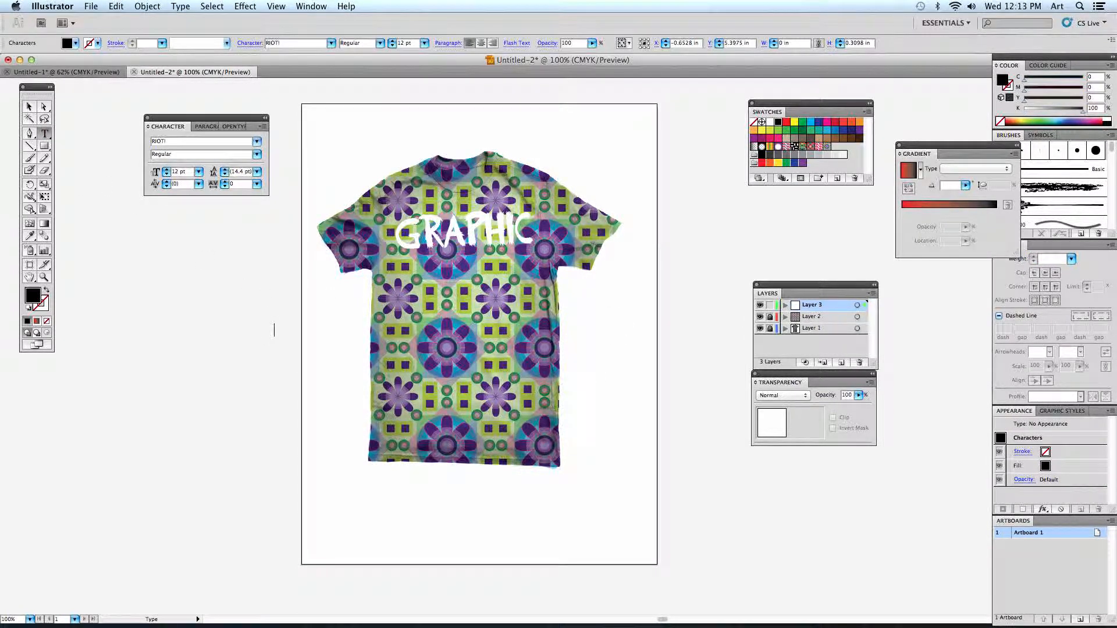
type("DESIGN")
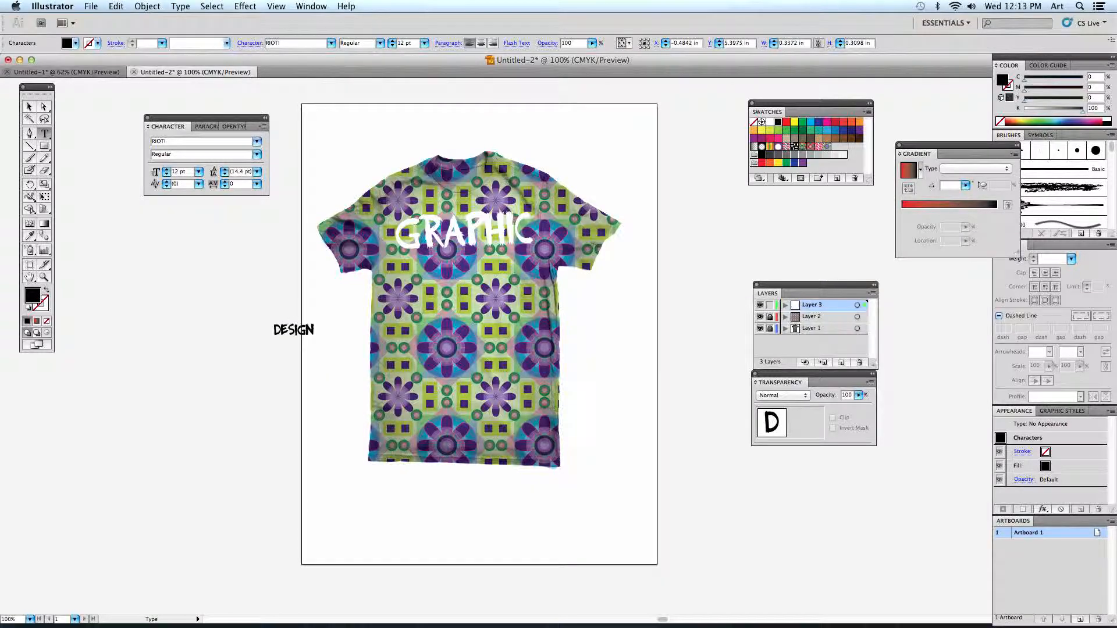
left_click_drag(314, 329, 260, 329)
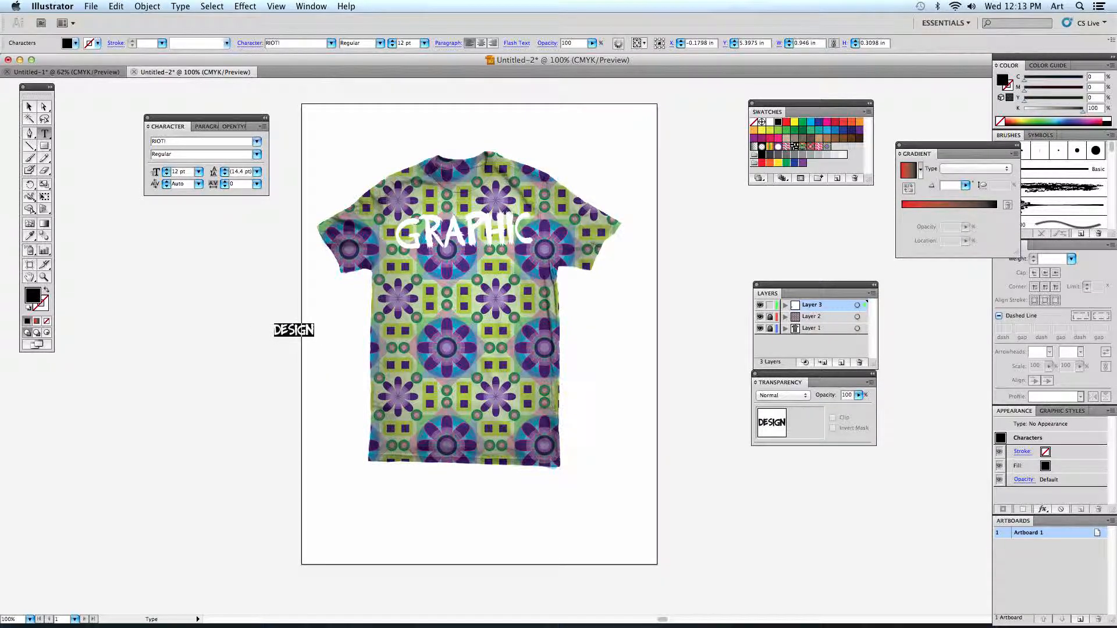
double_click(33, 295)
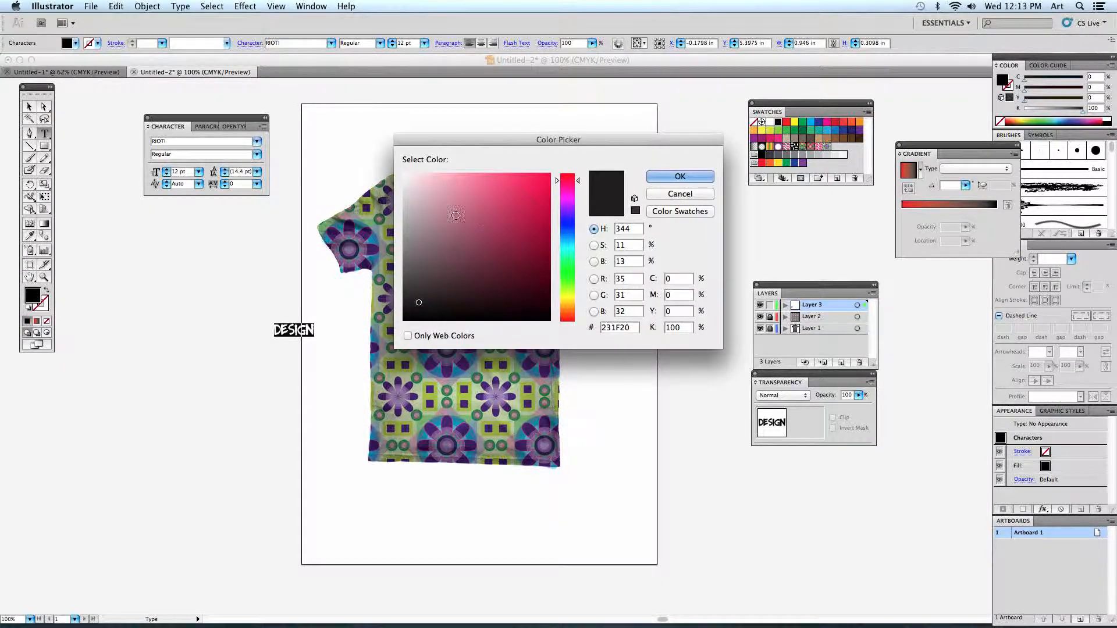
left_click(403, 174)
left_click(669, 180)
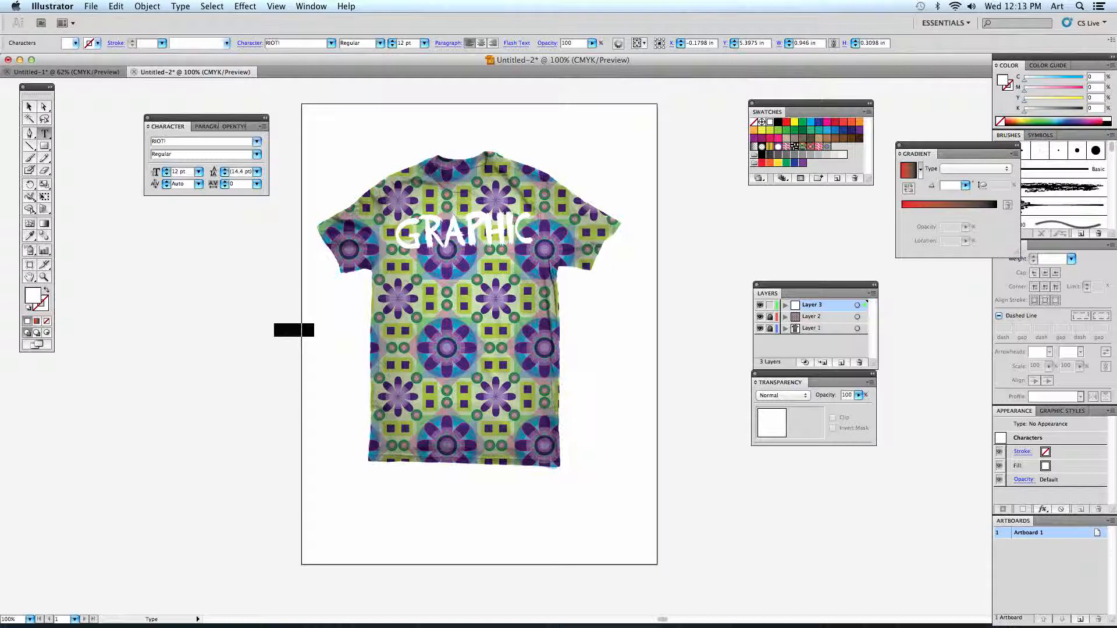
left_click(28, 107)
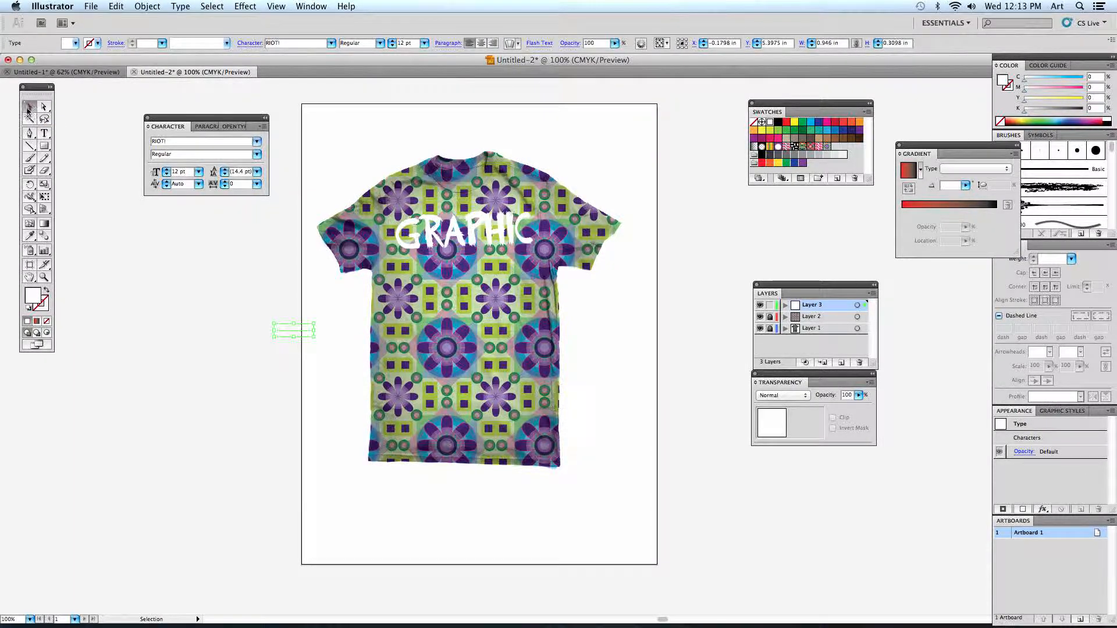
- Place "Design" on the shirt below "Graphic", enlarged to about 41 pt with an upward tilt, and tilt "Graphic" downward
left_click_drag(310, 327, 460, 249)
left_click(506, 245)
left_click(483, 339)
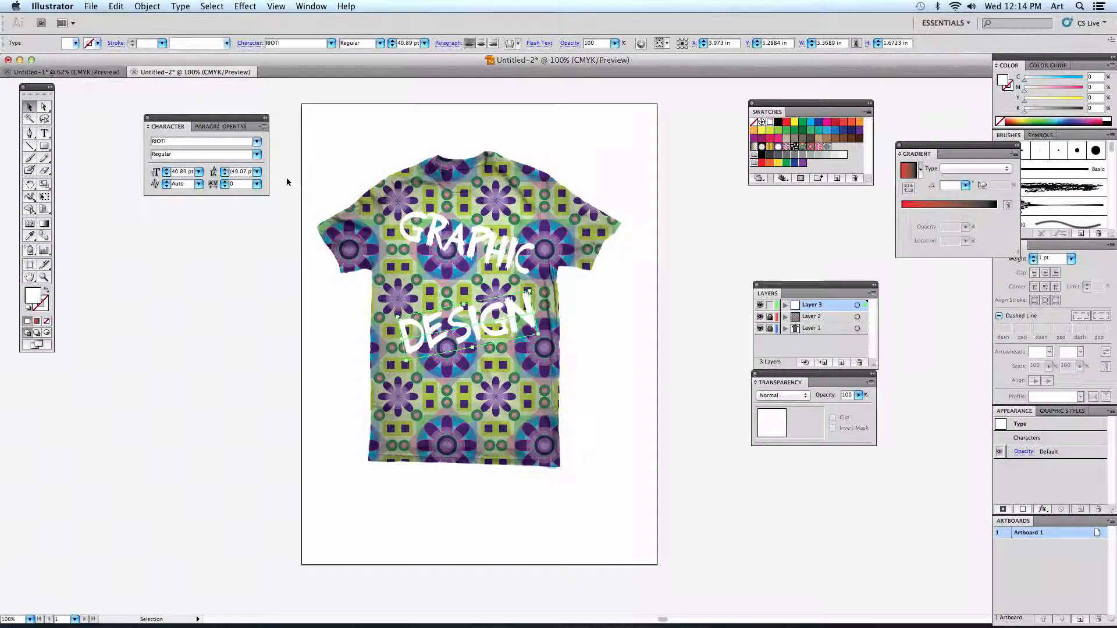
- Try the Rockwell Extra Bold and Skia Regular fonts on "Design", and undo both font changes
left_click(257, 144)
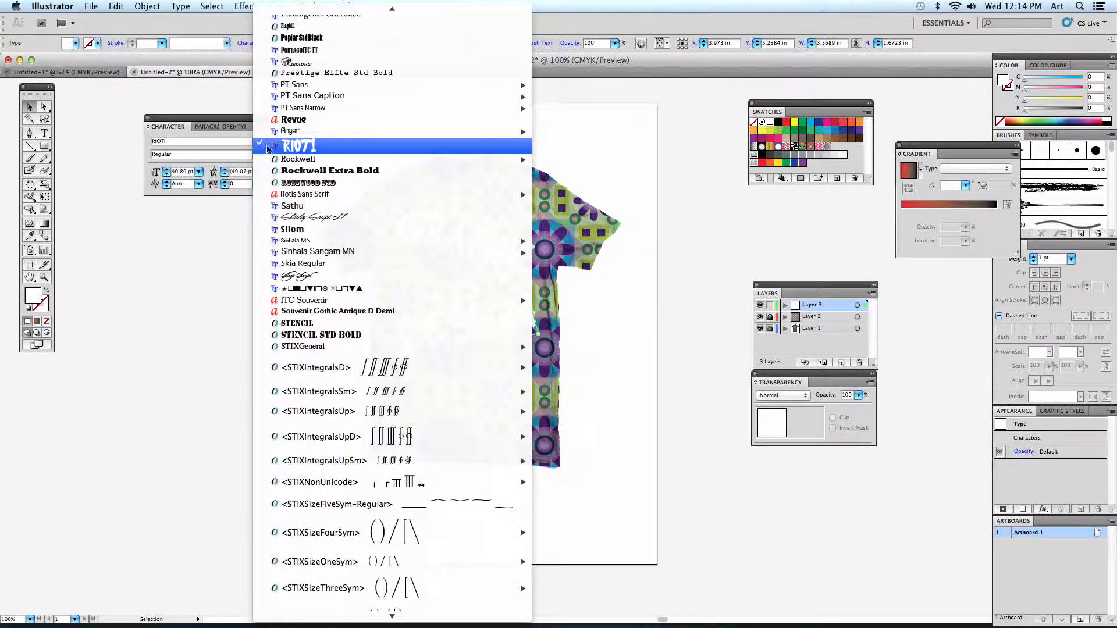
left_click(285, 171)
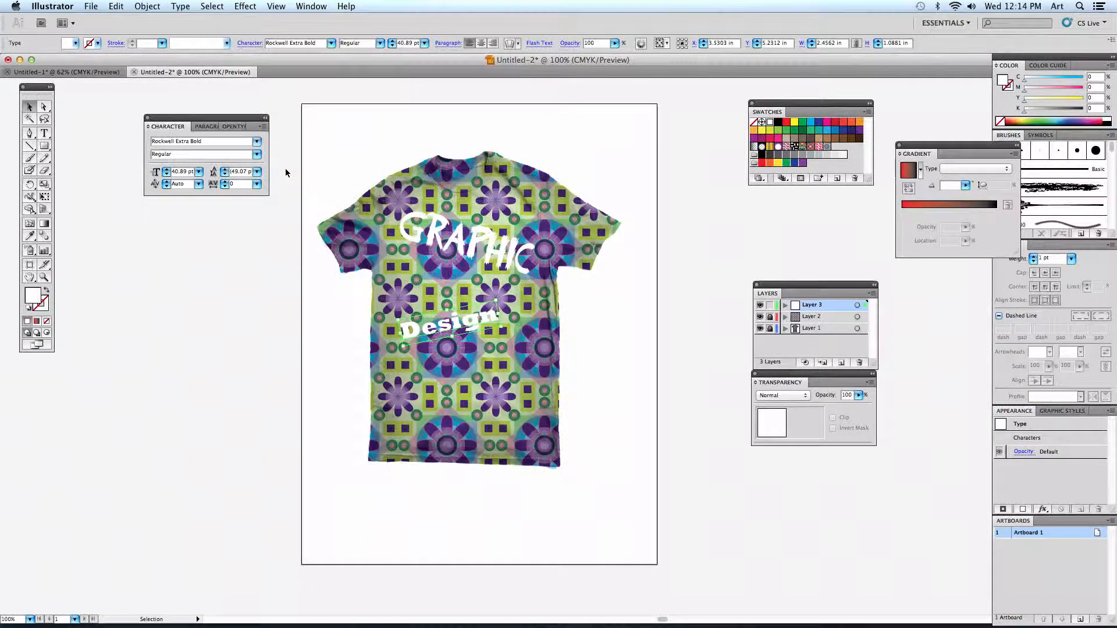
left_click(257, 141)
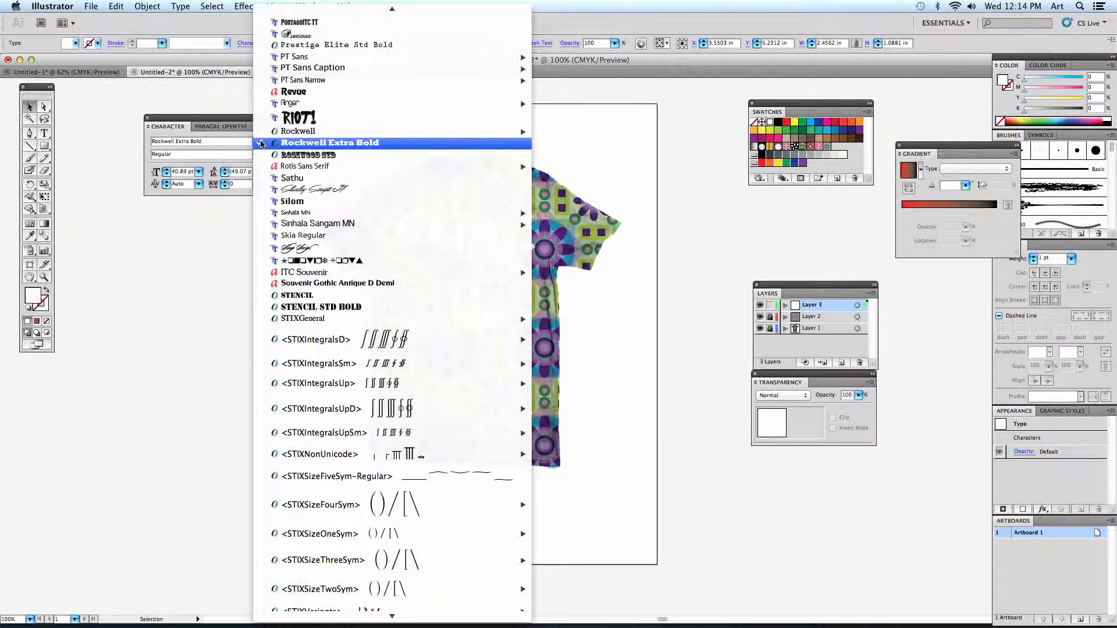
left_click(298, 239)
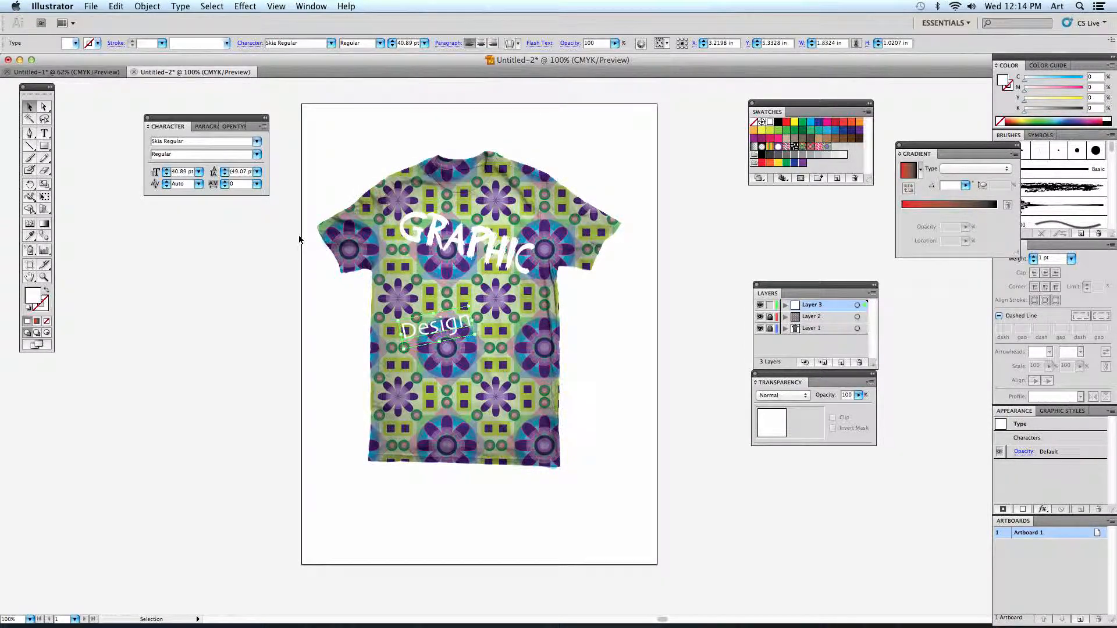
key("super+z")
key("super+z")
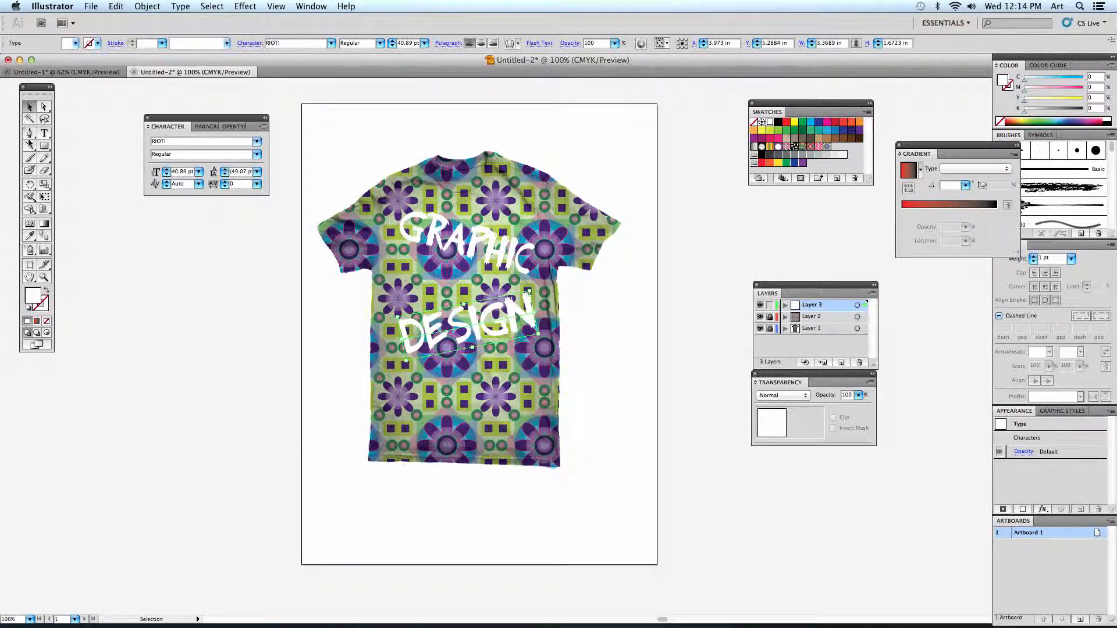
- Move the Character panel below the Transparency panel, and check the green shirt mockup in Untitled-1 before returning to Untitled-2
left_click_drag(189, 118, 803, 468)
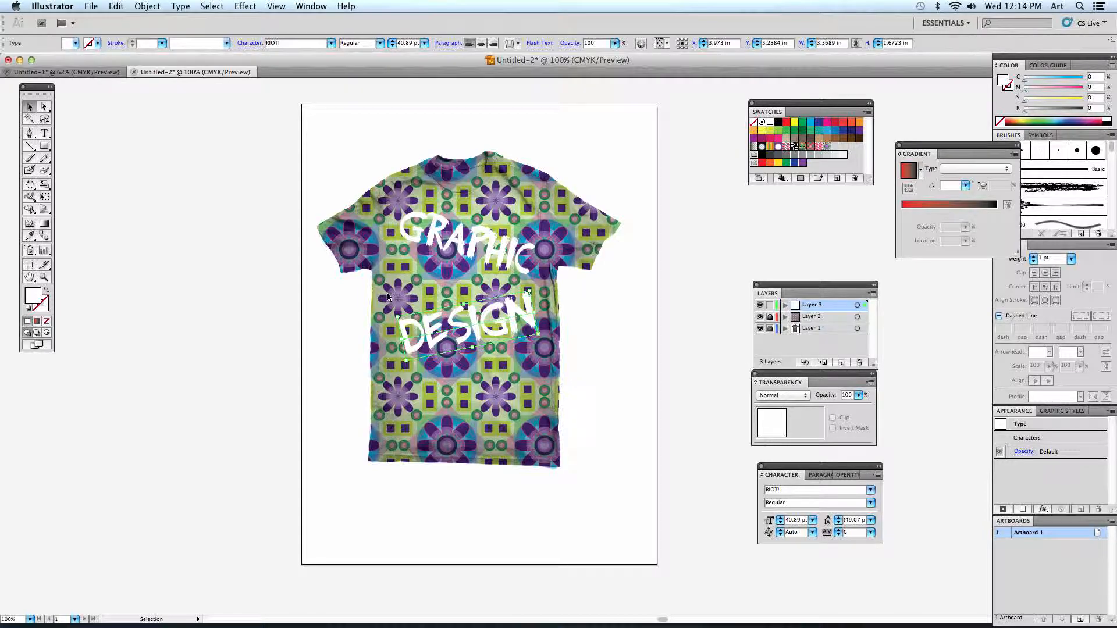
left_click(88, 71)
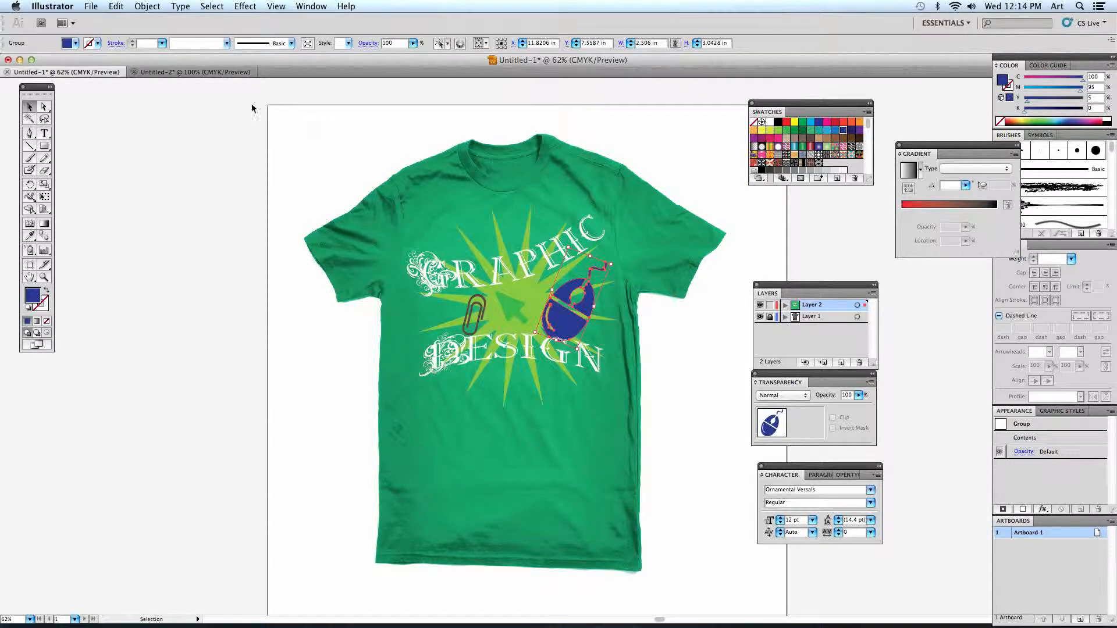
left_click(198, 71)
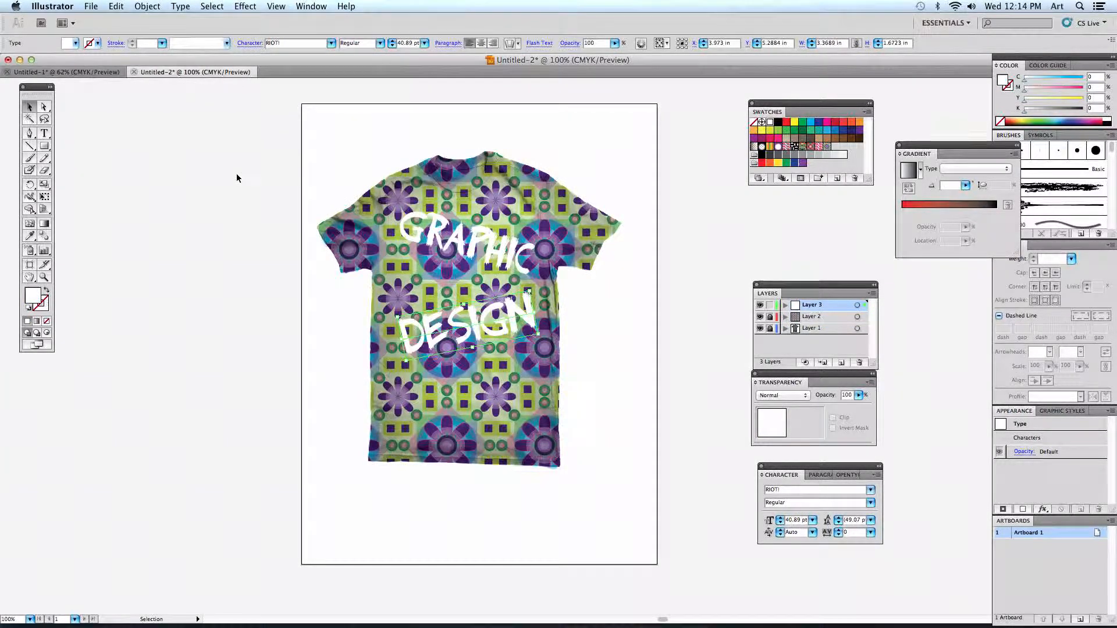
- Enlarge "Graphic" on the chest to about 37 pt and move "Design" slightly up, closer to it
left_click(530, 261)
left_click_drag(533, 262, 544, 261)
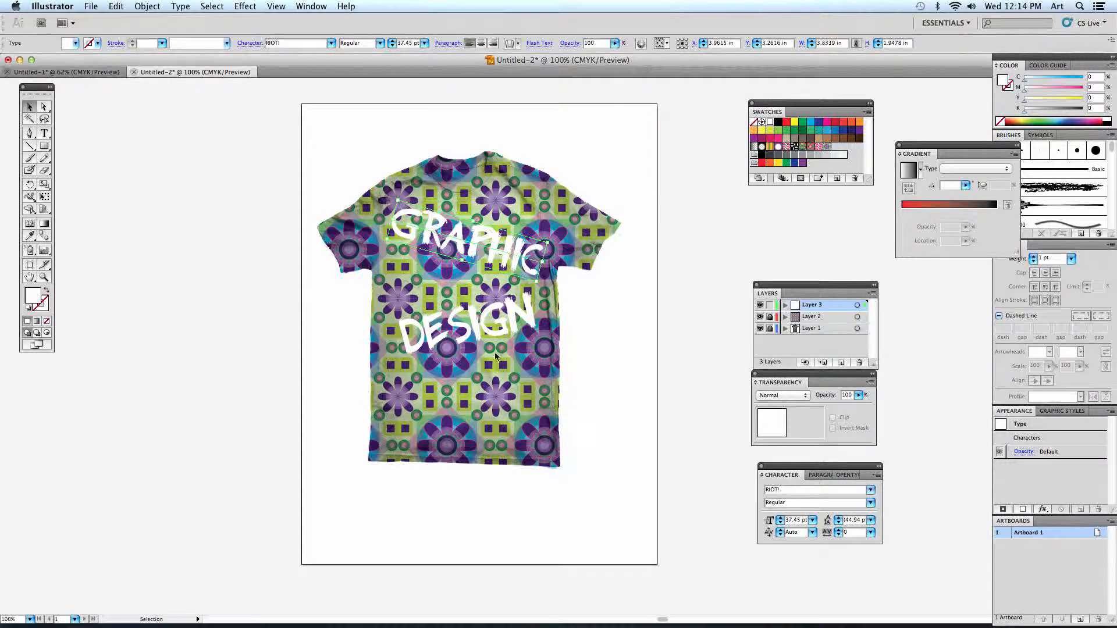
left_click(480, 315)
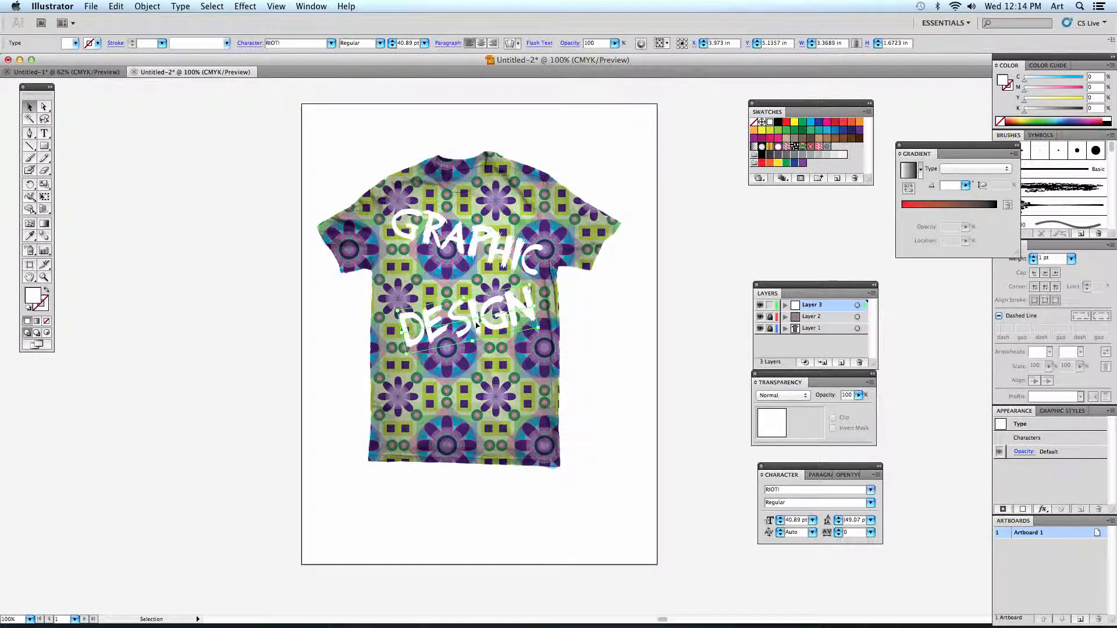
- Open the envelope warp options for "Graphic", keeping the dialog clear of the lettering, and turn on the preview
left_click(485, 263)
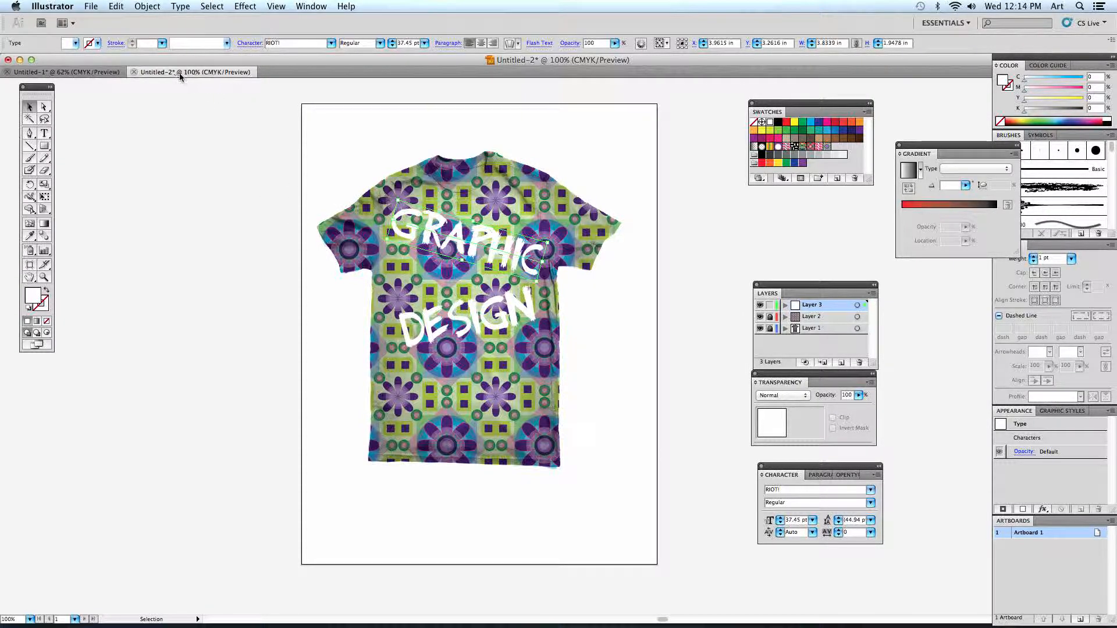
left_click(148, 6)
mouse_move(144, 253)
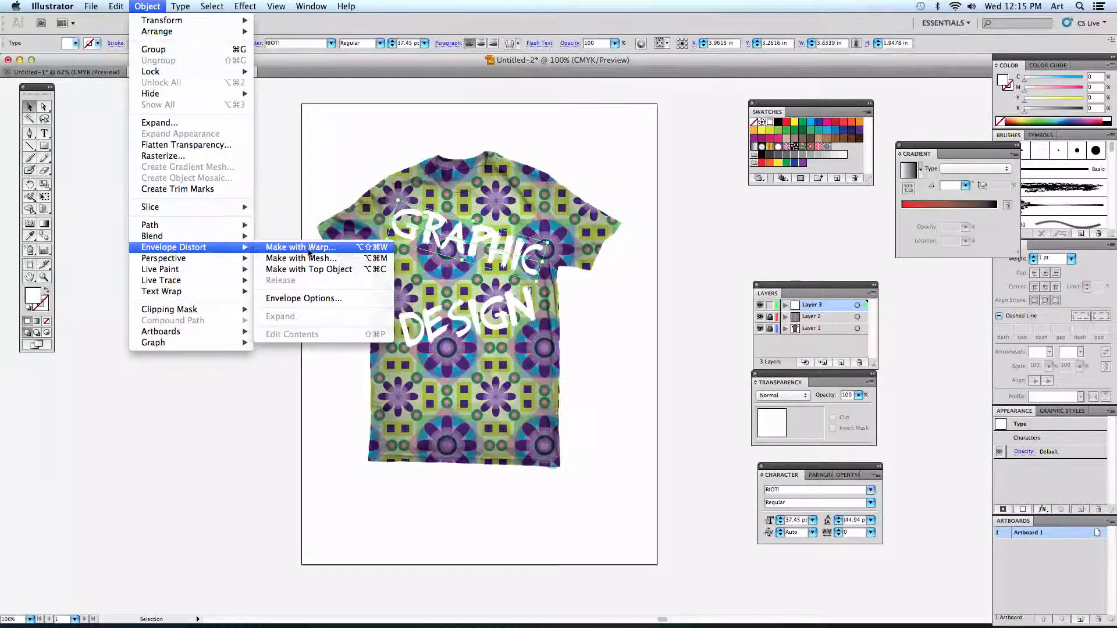
left_click(309, 249)
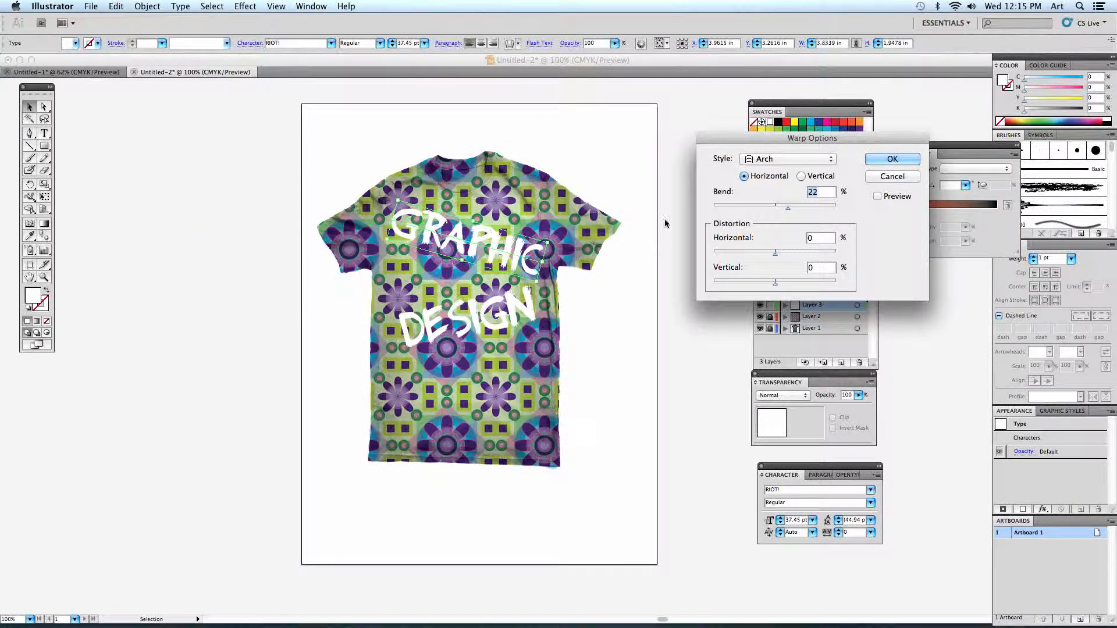
left_click_drag(725, 142, 614, 232)
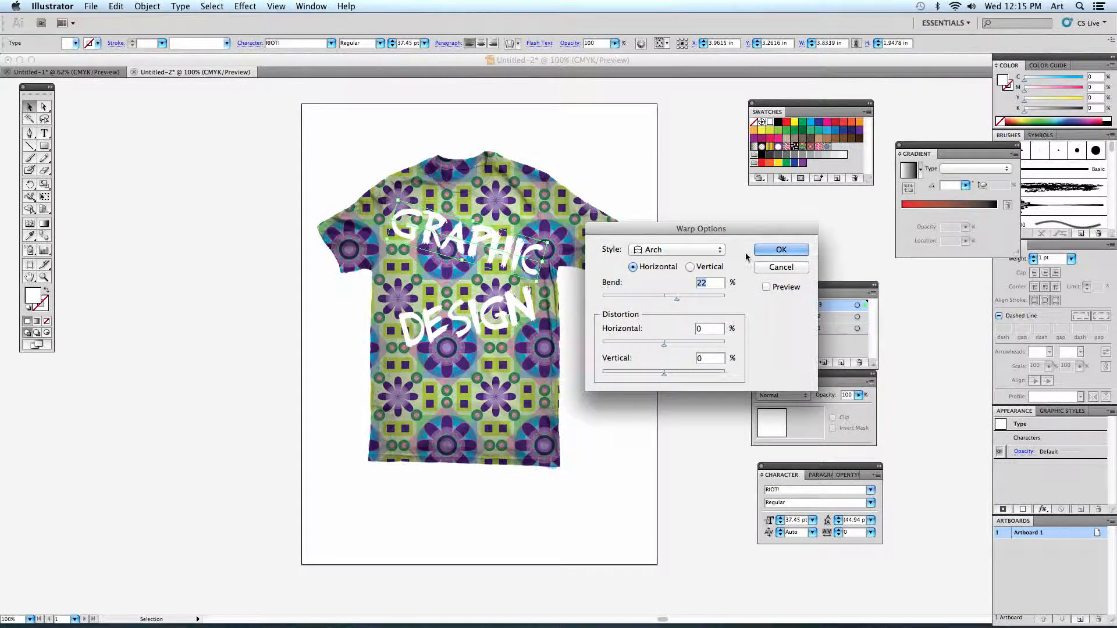
left_click(766, 288)
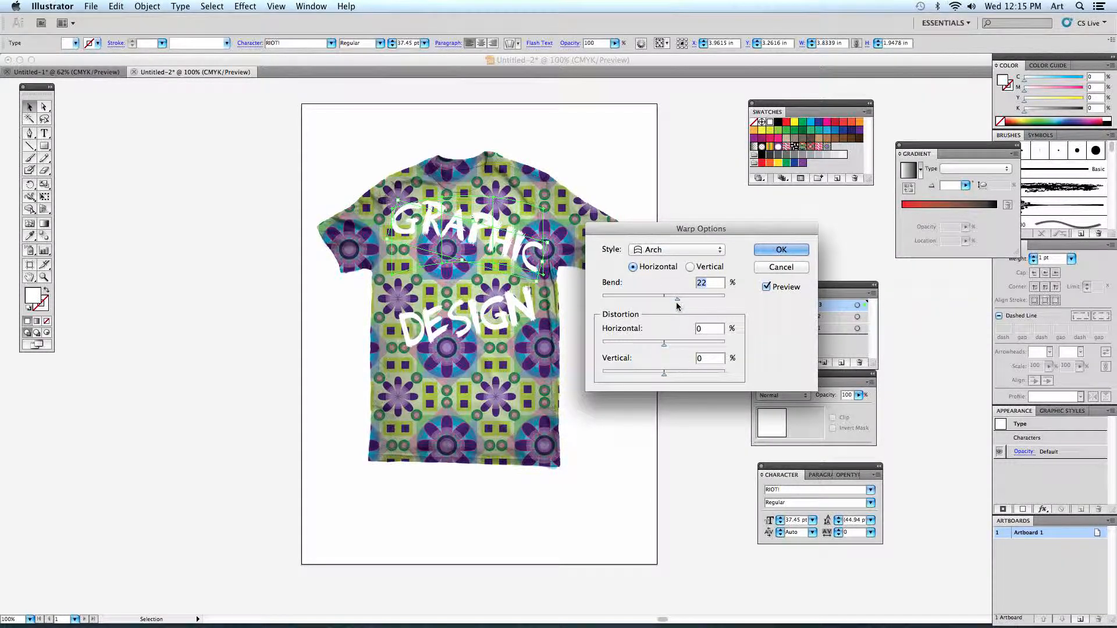
- Try the Arch style at 16% bend and the Bulge style at 44% bend on "Graphic"
mouse_move(674, 299)
left_mouse_down()
mouse_move(697, 301)
mouse_move(672, 298)
left_mouse_up()
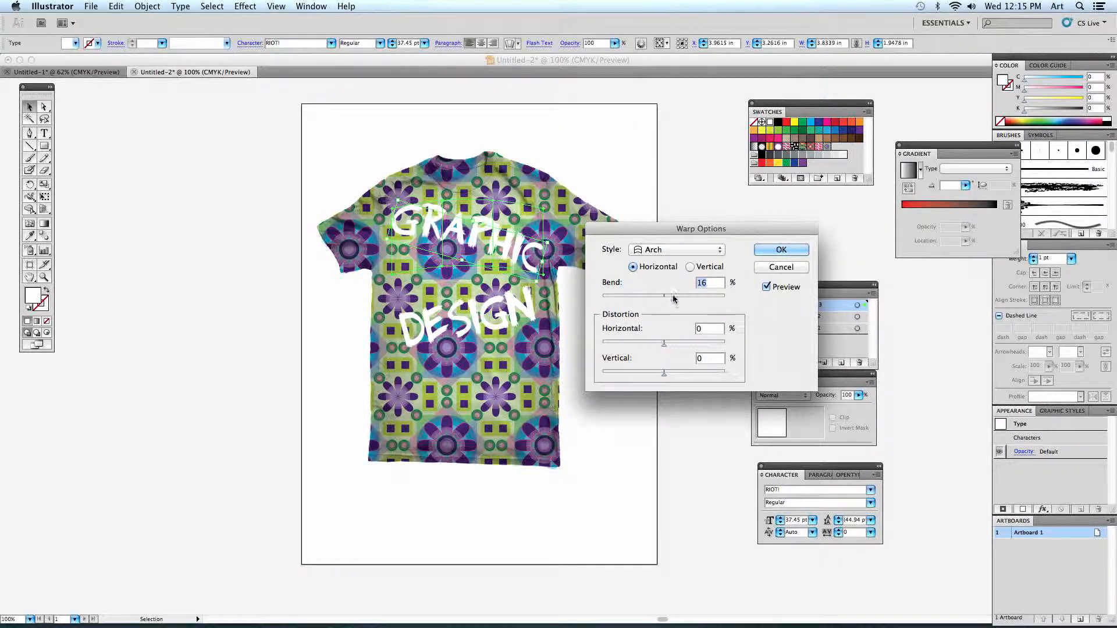
left_click(651, 251)
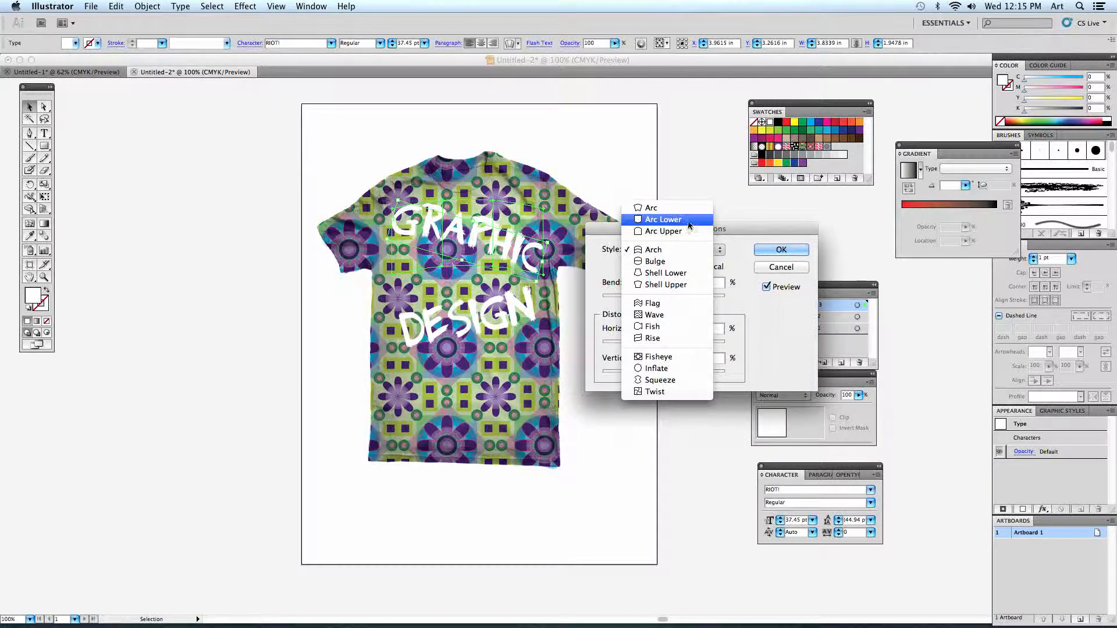
left_click(678, 266)
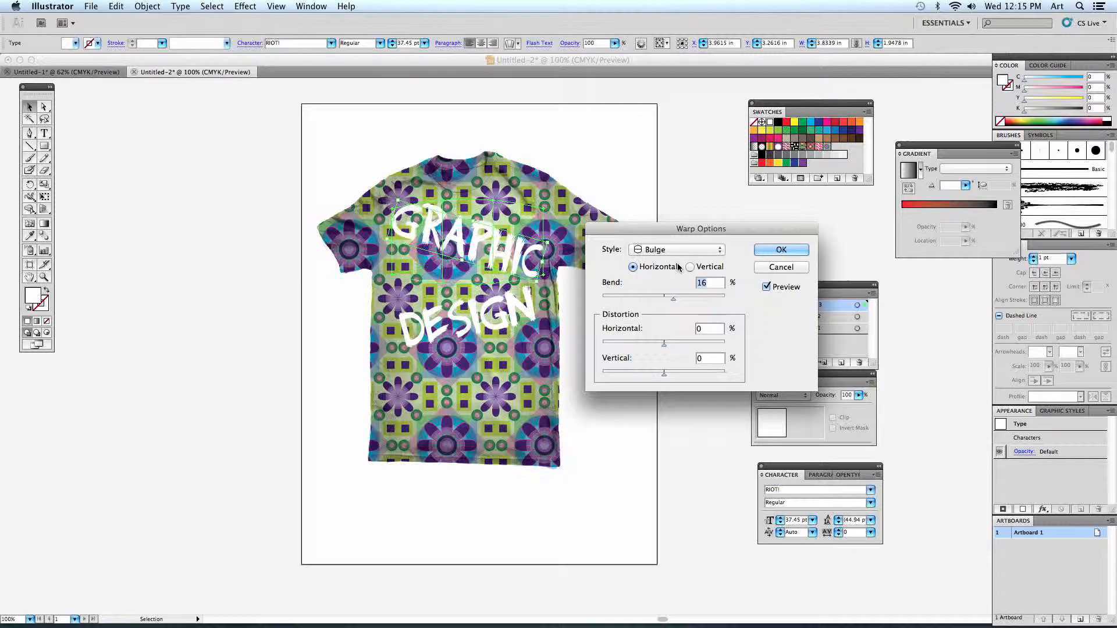
left_click_drag(687, 303, 690, 300)
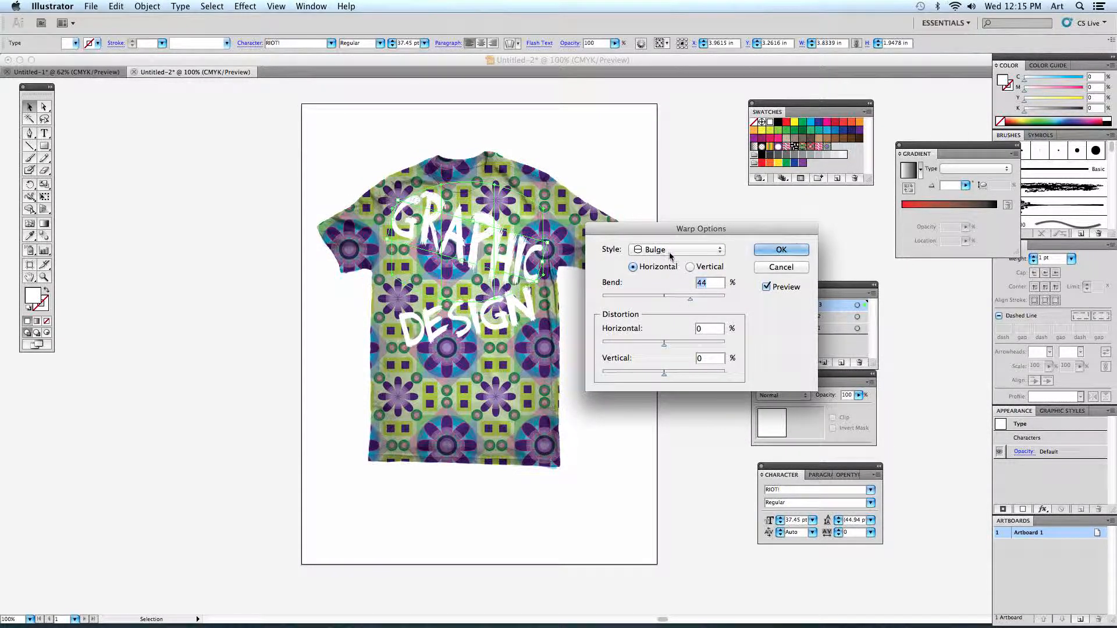
- Warp "Graphic" with the horizontal Flag style at 33% bend, 37% horizontal distortion and 16% vertical distortion
left_click(670, 253)
left_click(669, 293)
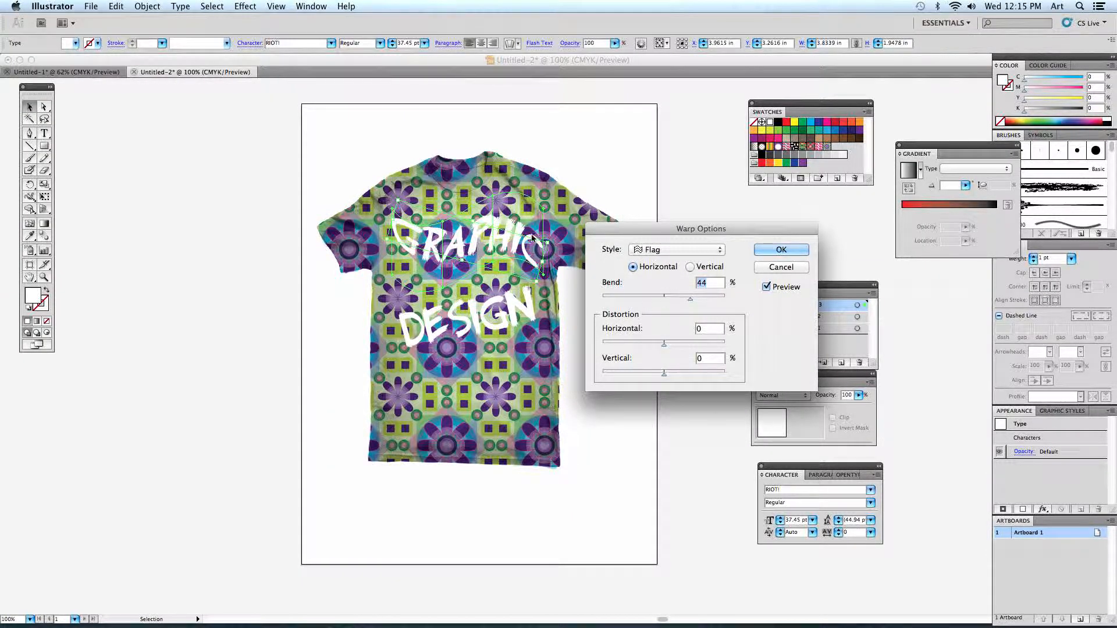
mouse_move(687, 300)
left_mouse_down()
mouse_move(623, 302)
mouse_move(684, 298)
left_mouse_up()
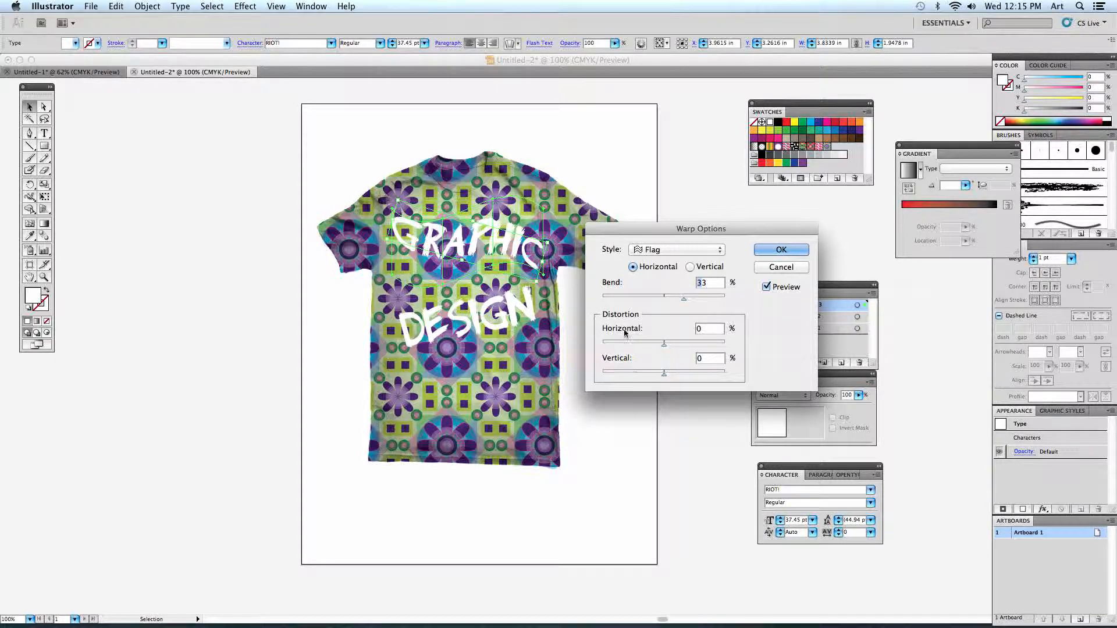
left_click_drag(664, 345, 694, 347)
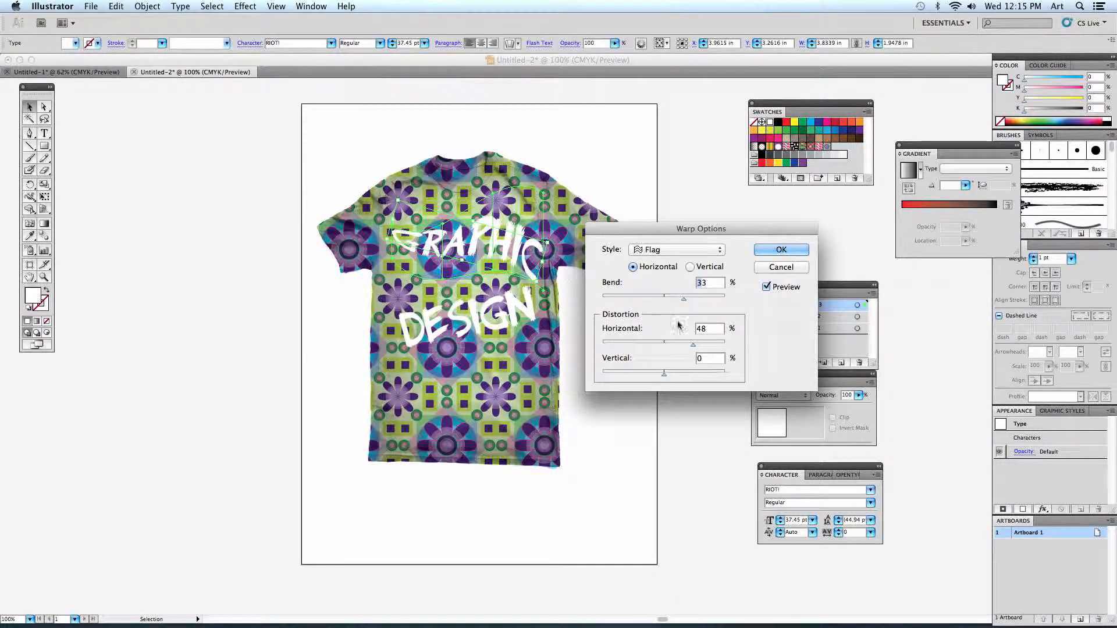
left_click_drag(699, 346, 674, 377)
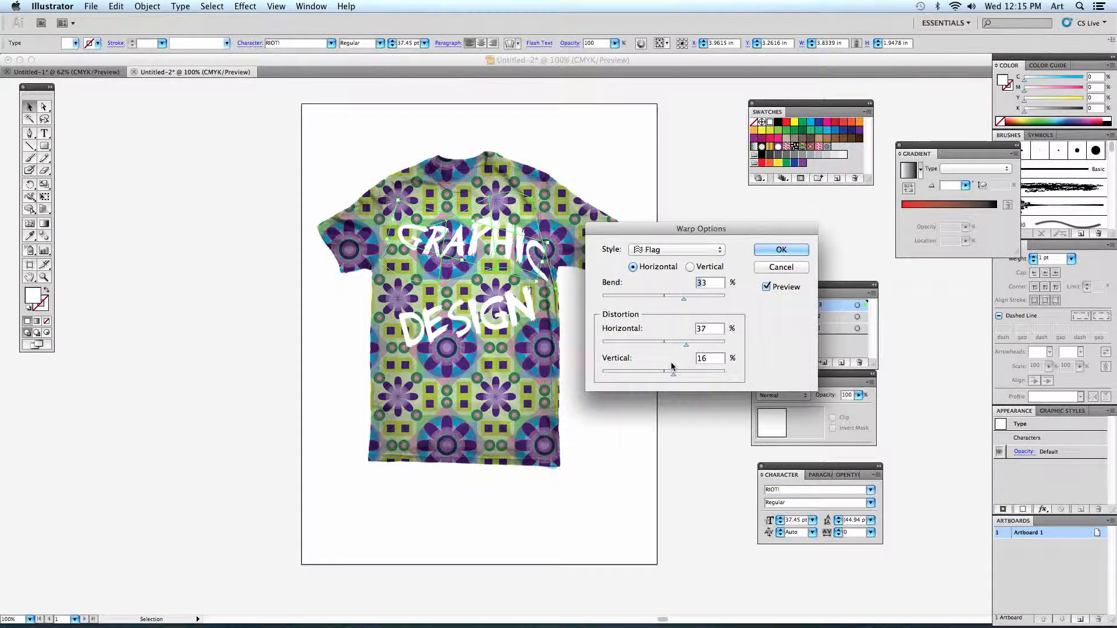
left_click(666, 250)
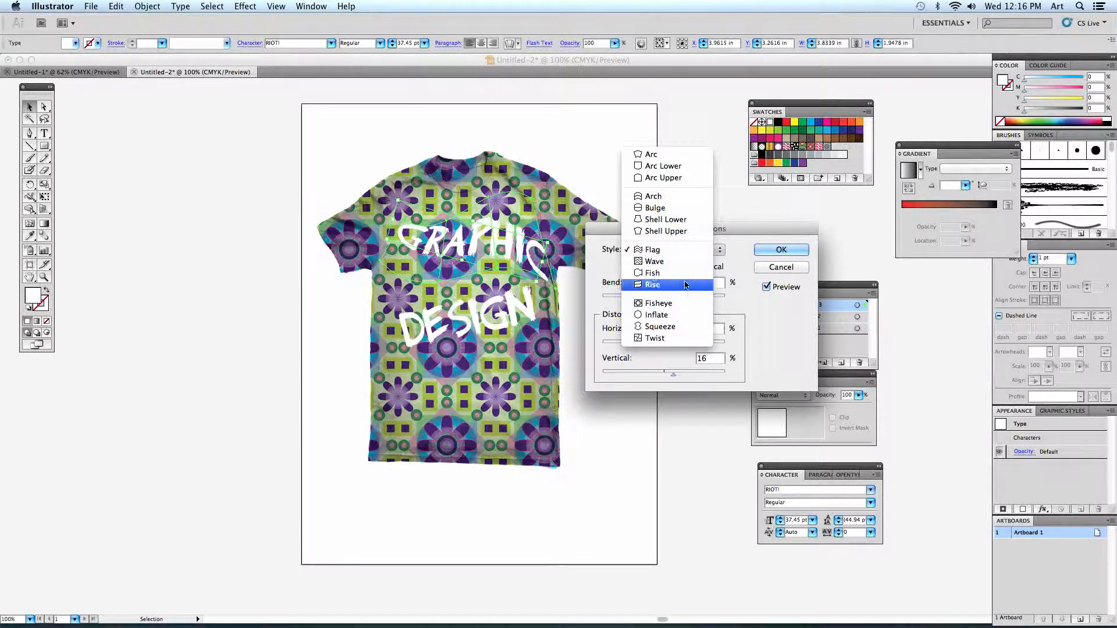
left_click(687, 249)
left_click(782, 250)
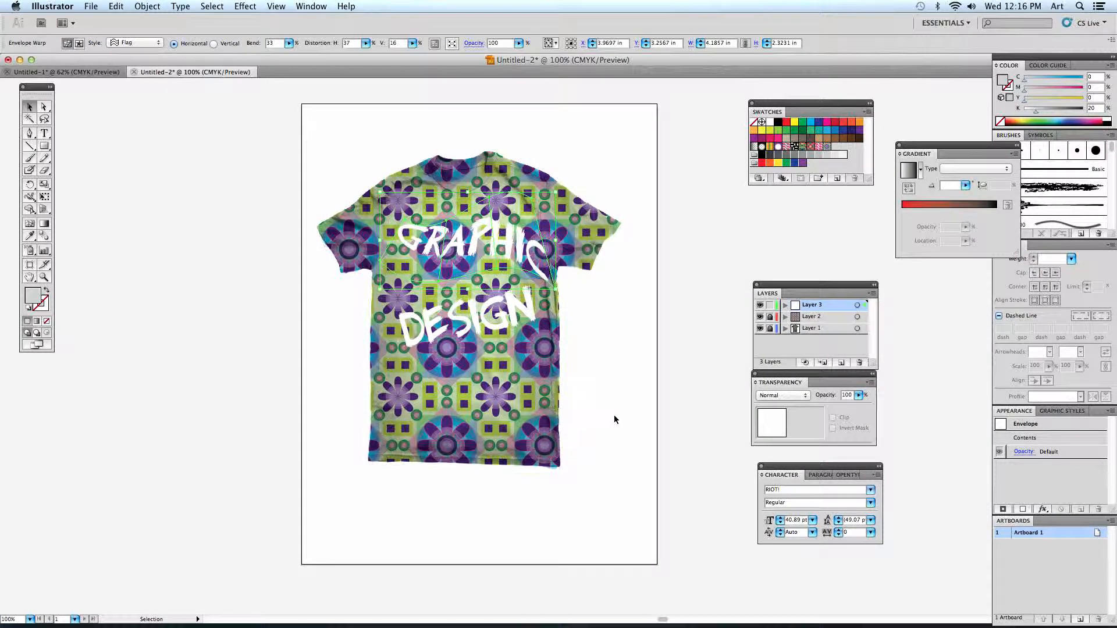
- Rotate "Design" until it is level and open its envelope warp options with the preview turned on
left_click(489, 332)
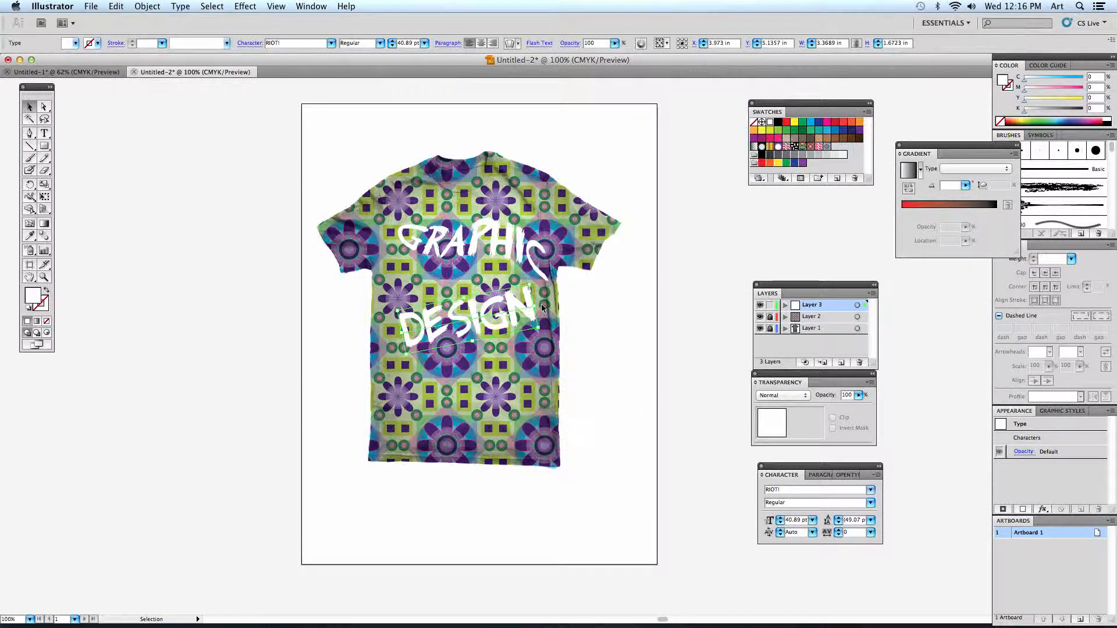
left_click_drag(541, 308, 560, 346)
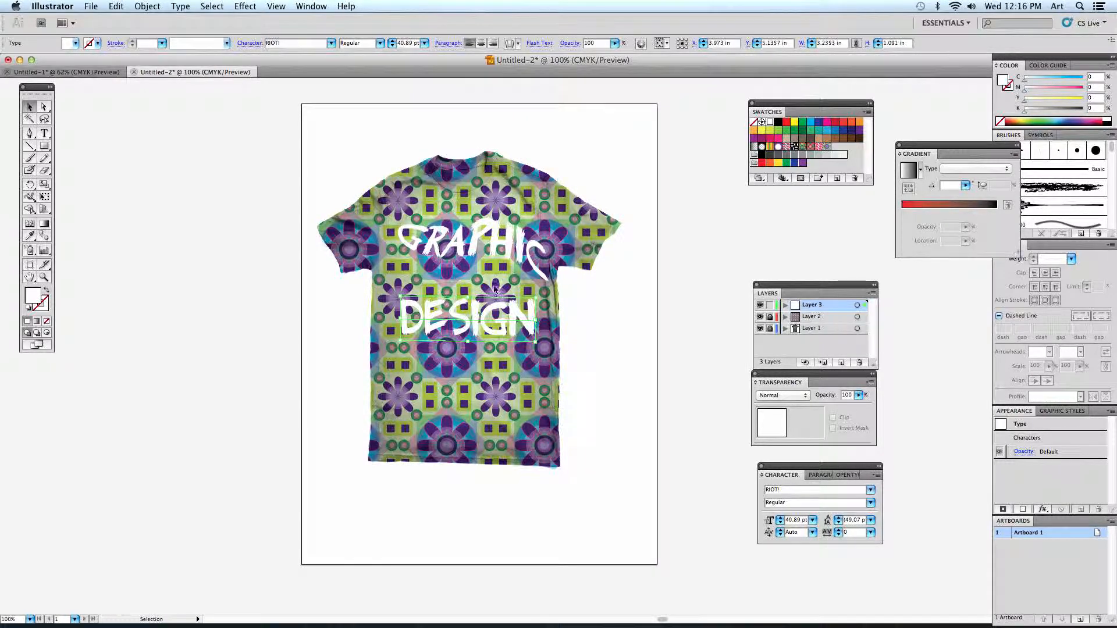
left_click(116, 6)
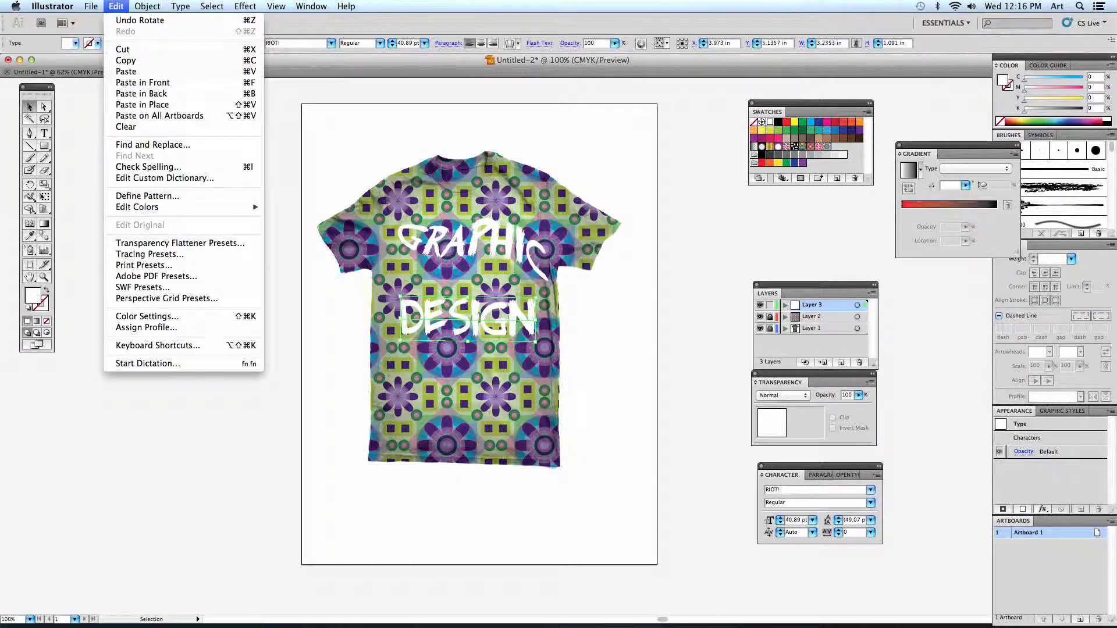
mouse_move(148, 6)
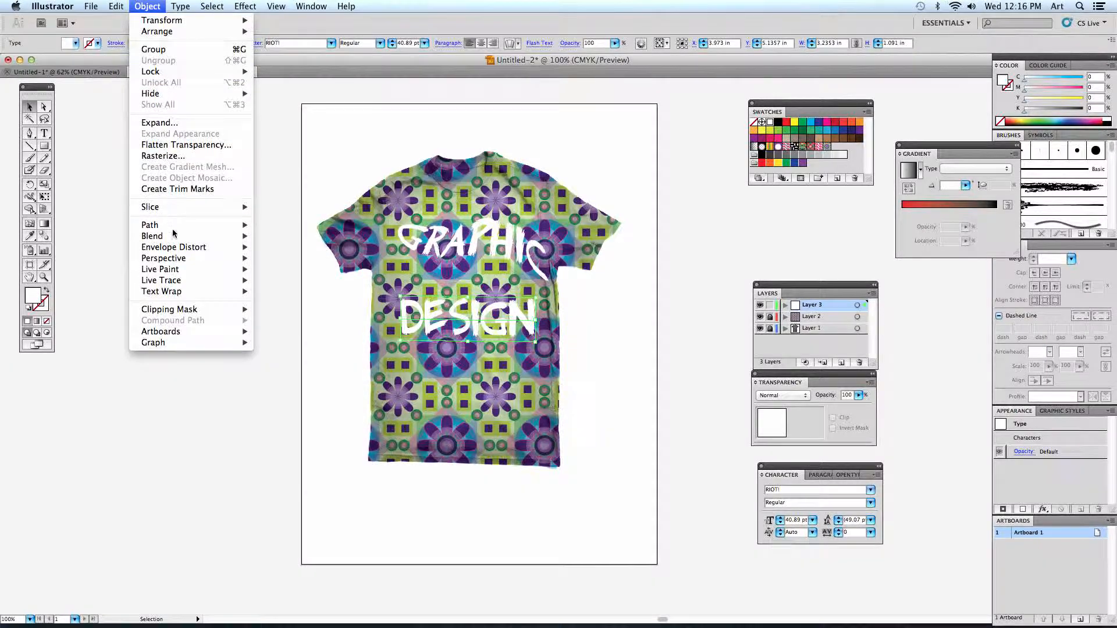
mouse_move(176, 249)
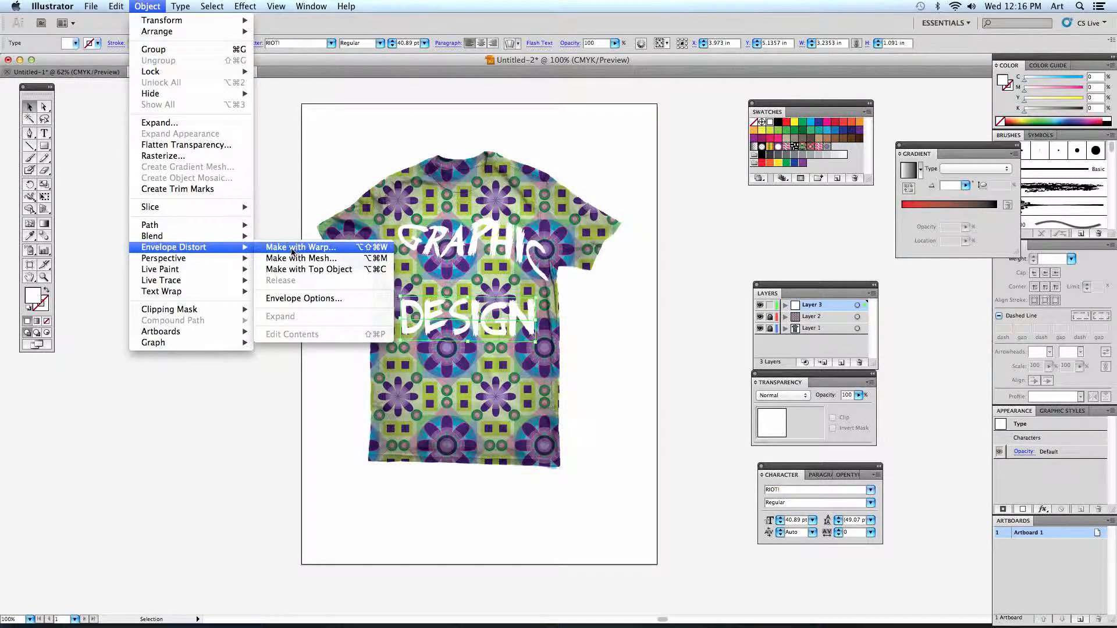
left_click(295, 251)
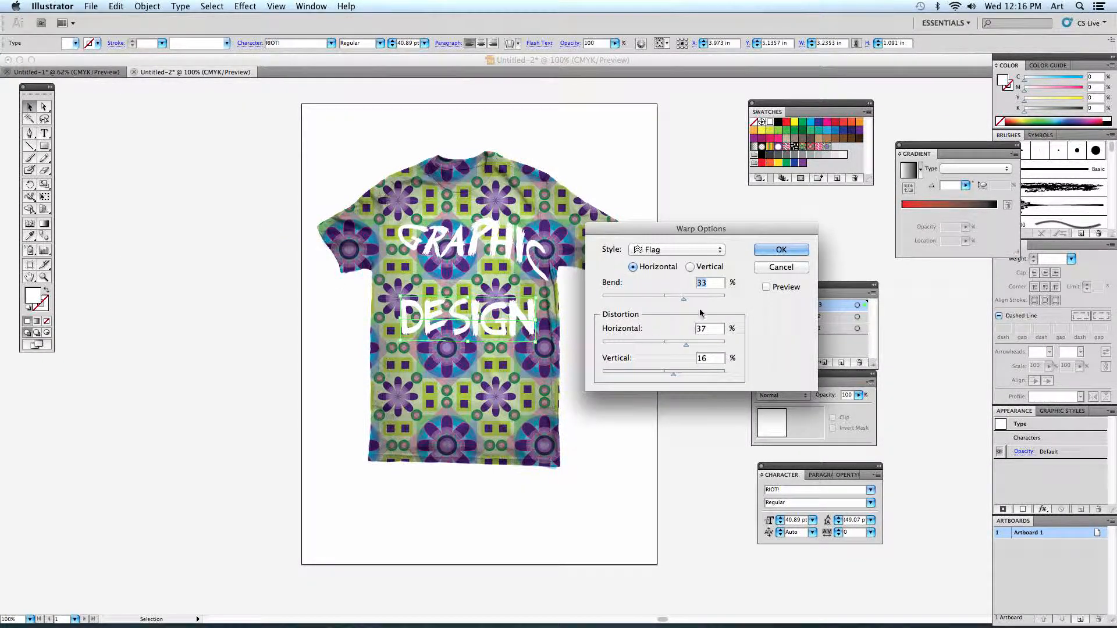
left_click(766, 287)
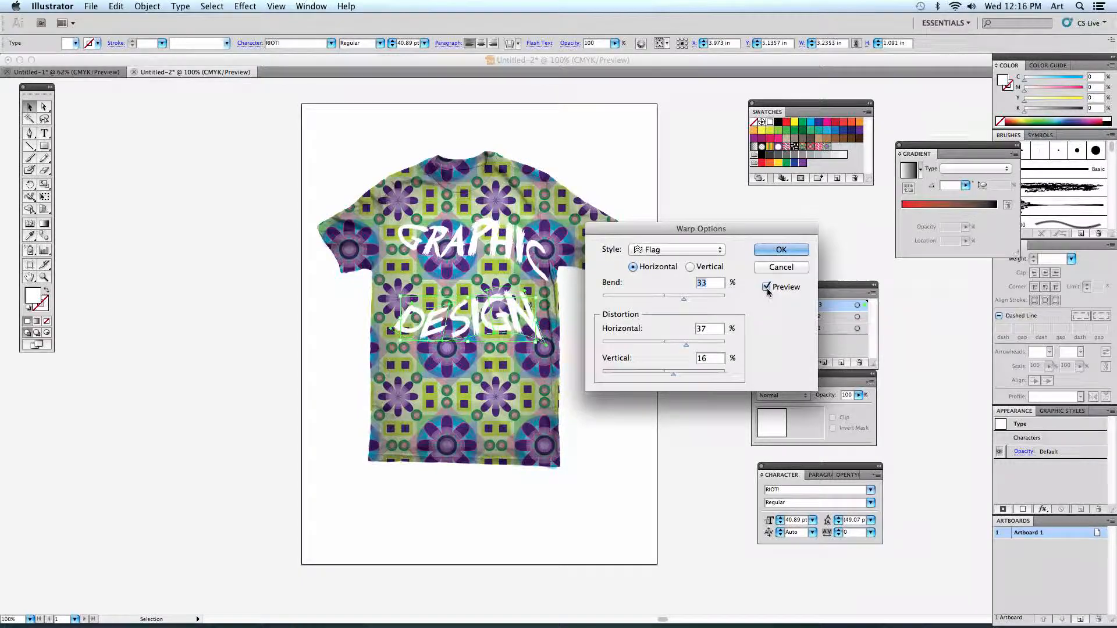
- Warp "Design" with the horizontal Squeeze style at 39% bend, 18% horizontal distortion and -5% vertical distortion
left_click(678, 249)
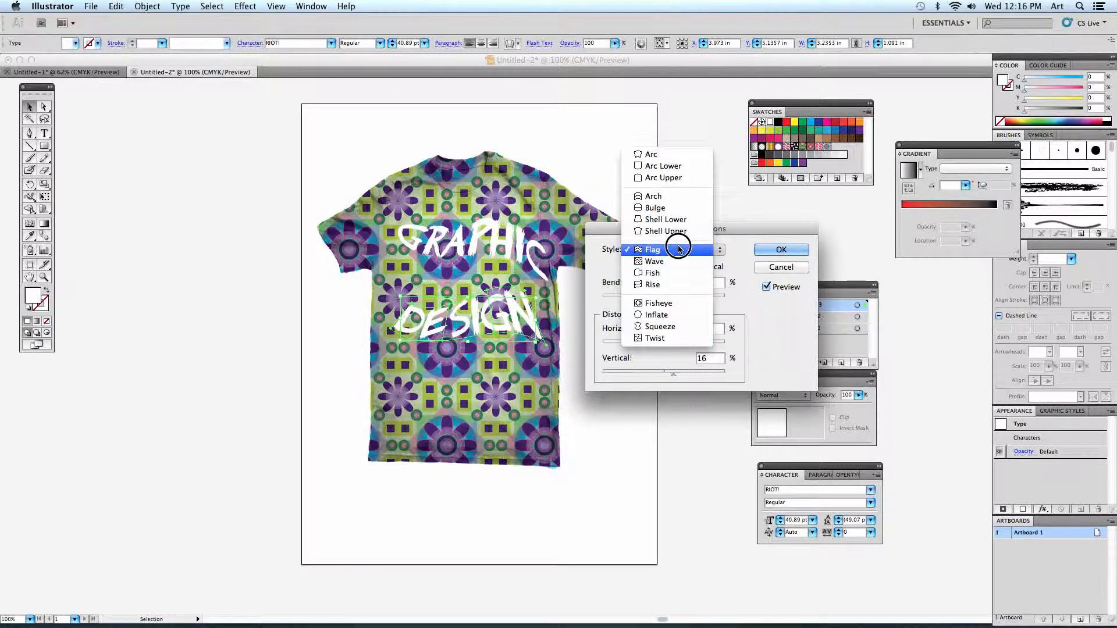
left_click(677, 327)
mouse_move(684, 299)
left_mouse_down()
mouse_move(696, 299)
mouse_move(687, 300)
left_mouse_up()
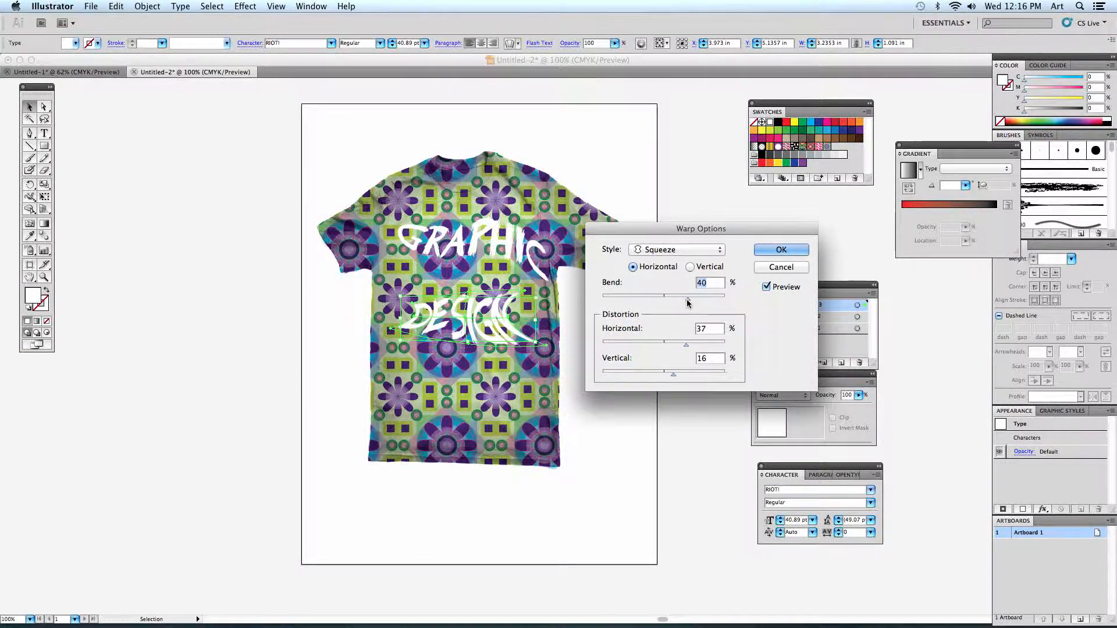
left_click_drag(683, 344, 659, 374)
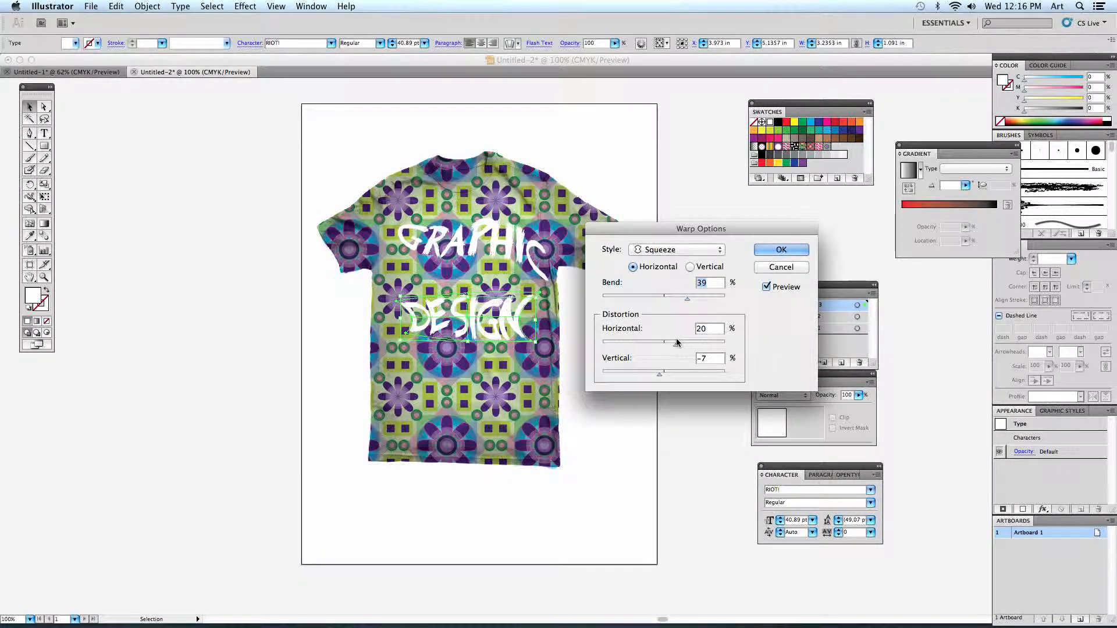
left_click_drag(676, 344, 660, 374)
left_click(658, 374)
left_click(781, 250)
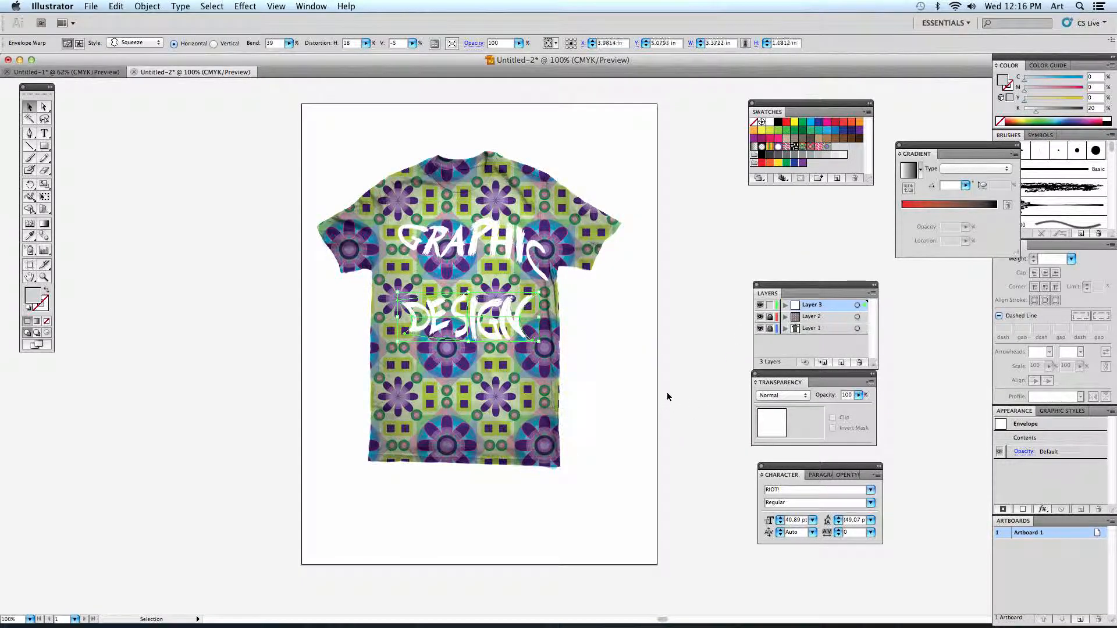
- Shift the warped "Graphic" slightly left and "Design" slightly down on the shirt's chest, and clear the selection
left_click(669, 402)
left_click_drag(532, 259, 526, 260)
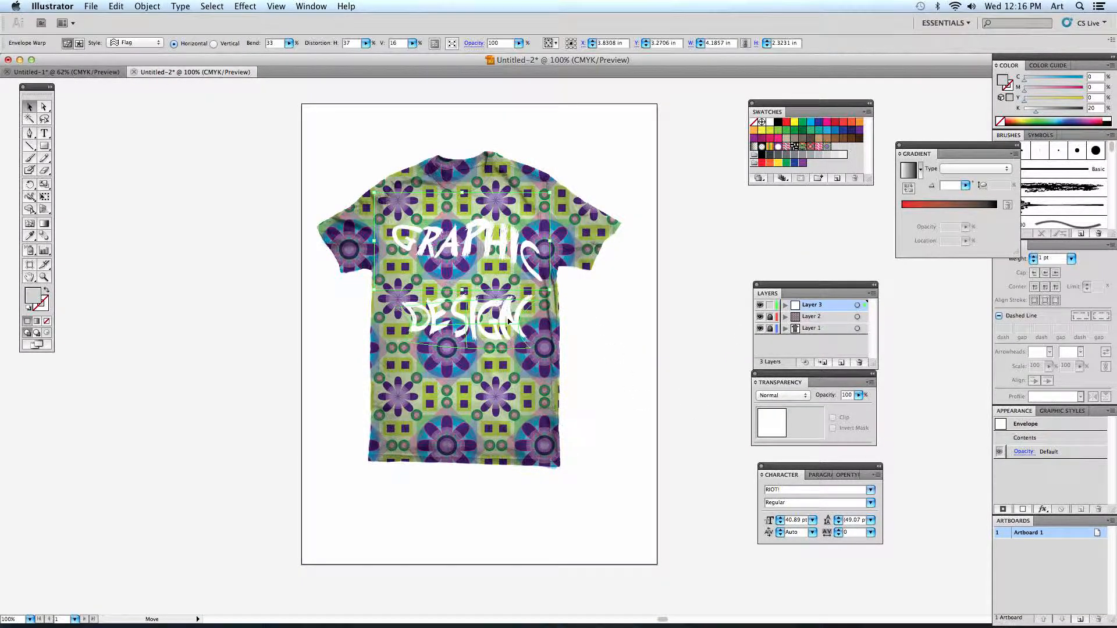
left_click_drag(506, 314, 506, 322)
left_click(636, 434)
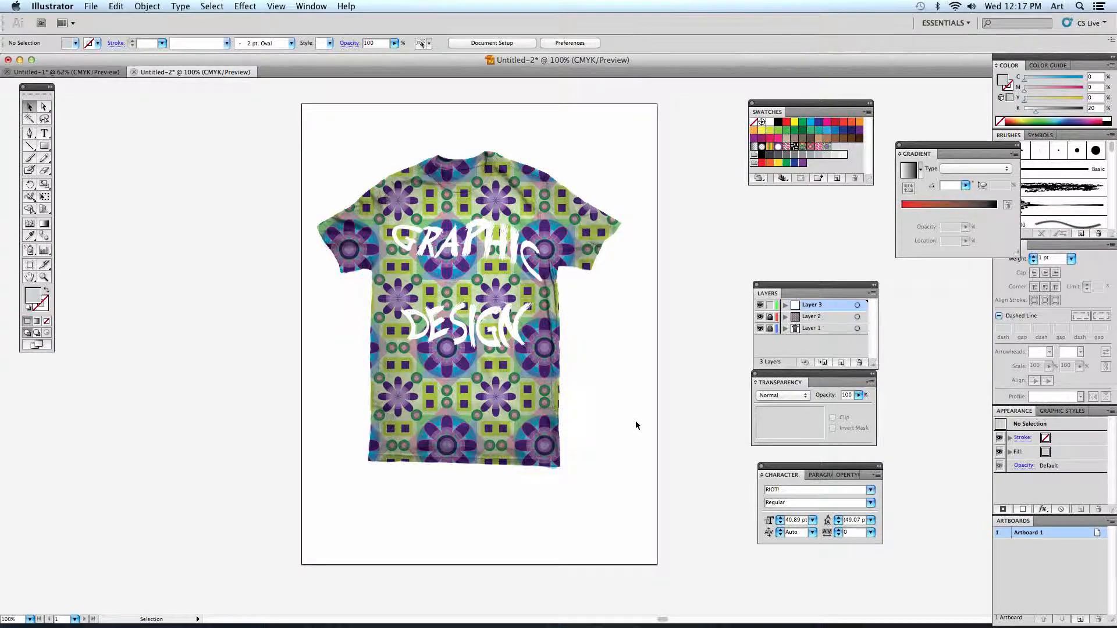
- Draw a red six-pointed star about 3.75 by 3.5 in over the chest lettering and send it behind both words
left_click_drag(45, 146, 121, 200)
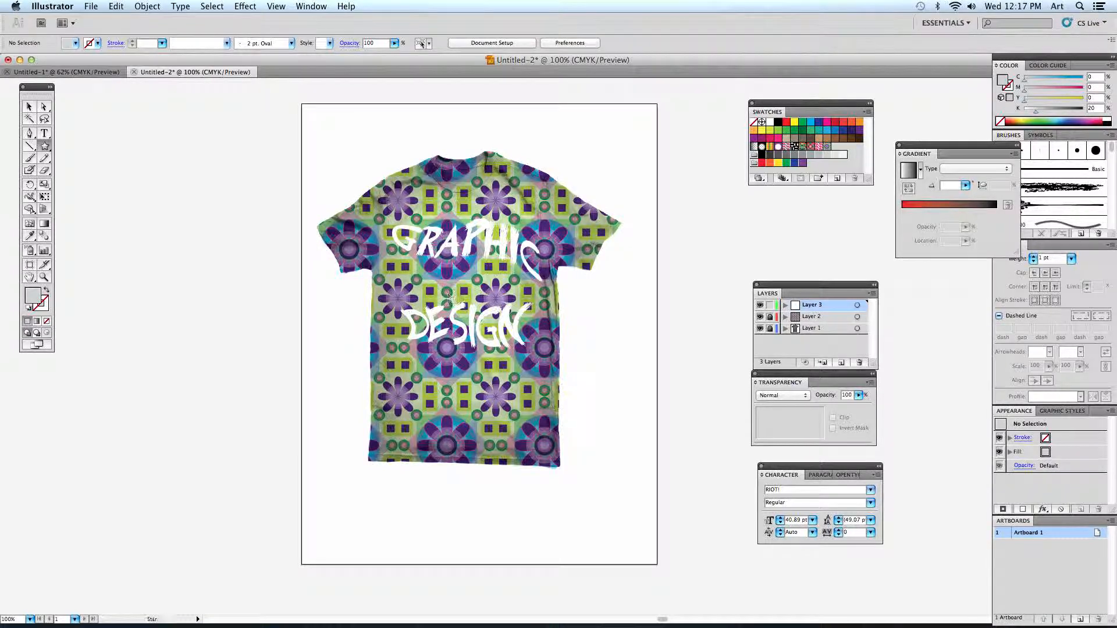
left_click(835, 121)
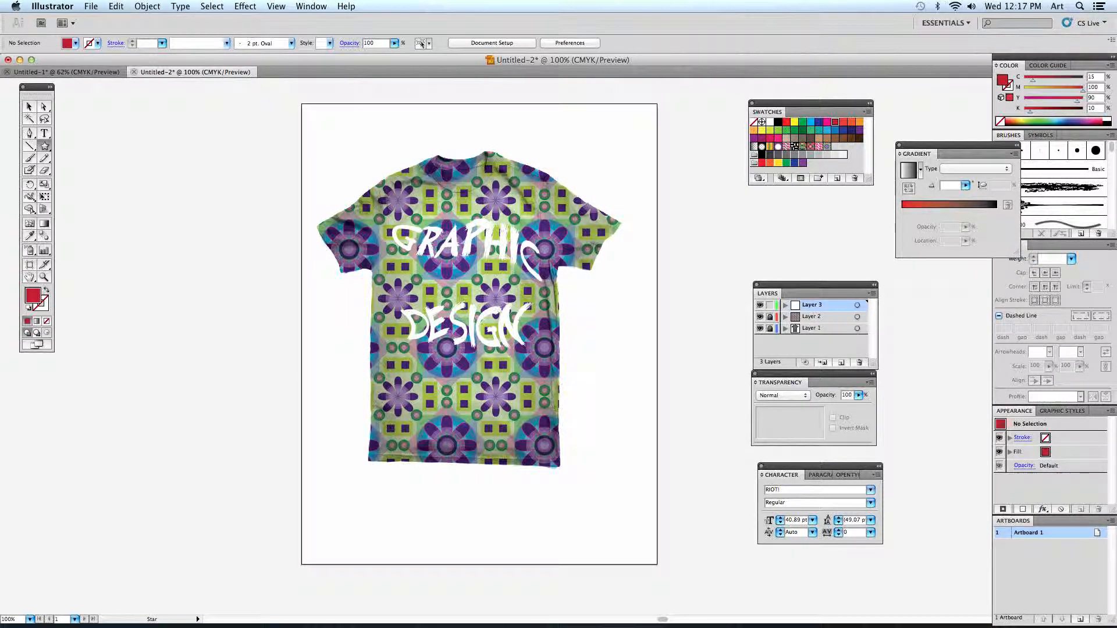
left_click_drag(483, 319, 506, 351)
key("super+z")
left_click_drag(460, 274, 511, 341)
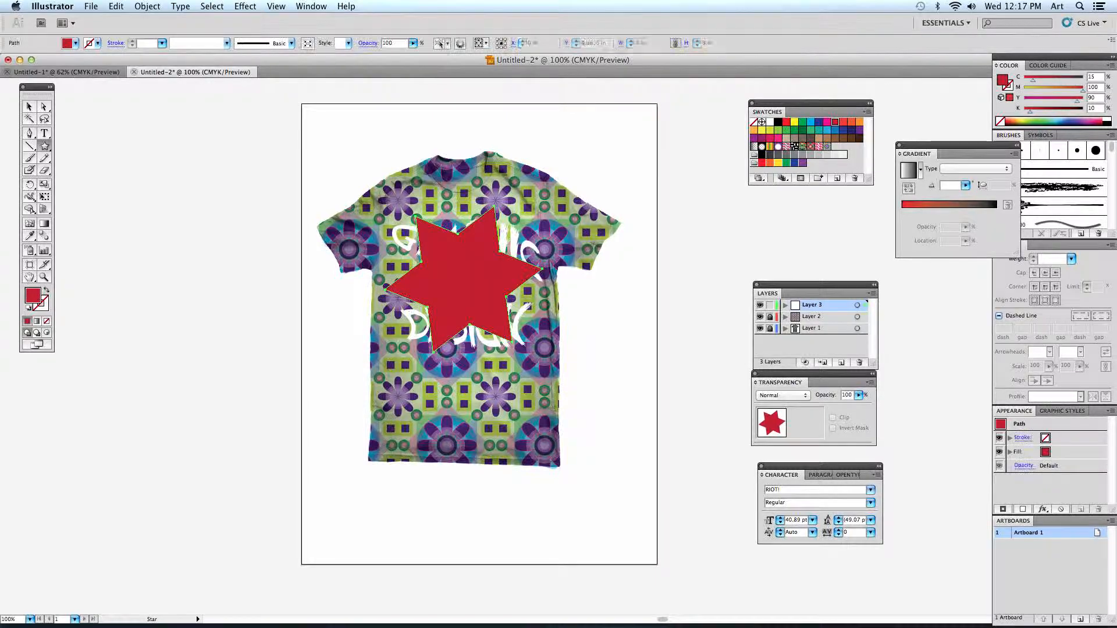
key("super+[")
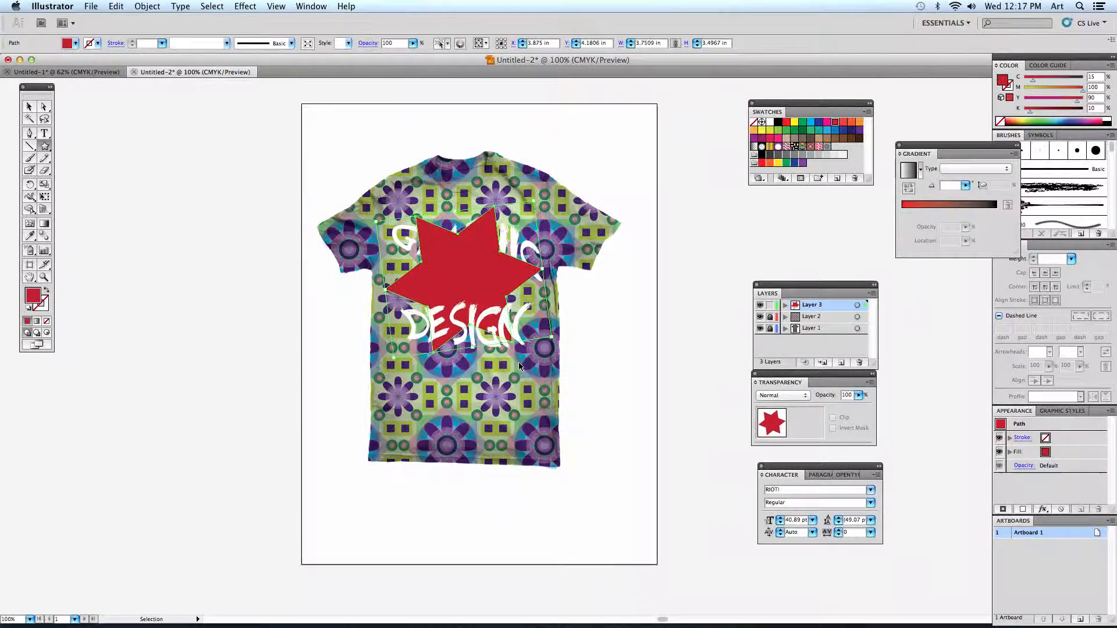
key("super+[")
- Move "Graphic" slightly down and "Design" slightly up so both words sit closer together over the red star
left_click(30, 106)
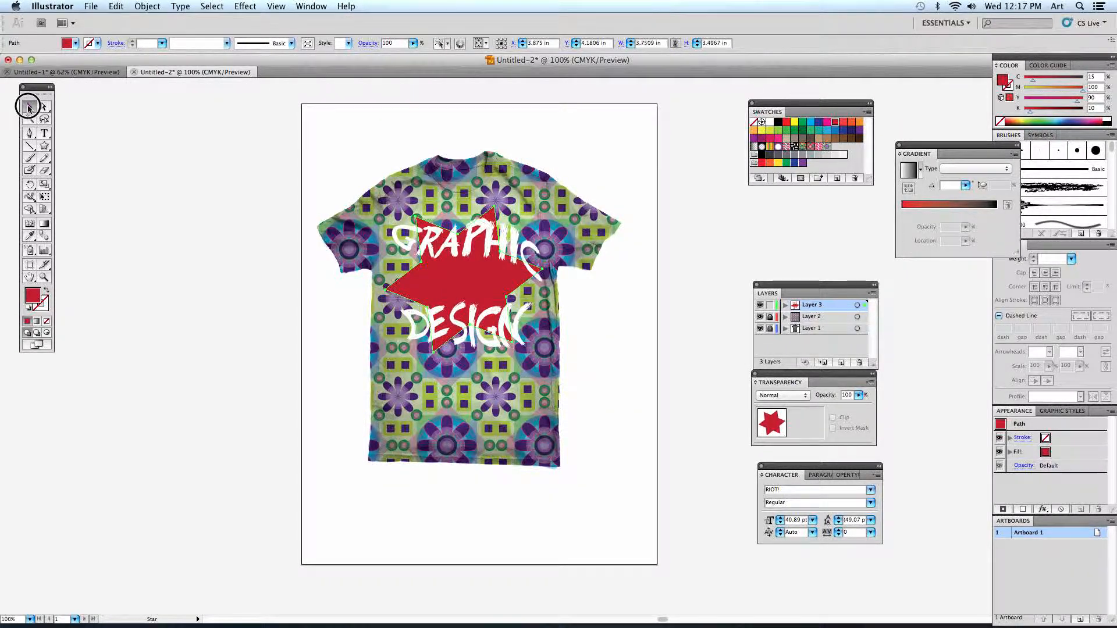
key("super+shift+a")
left_click(446, 252)
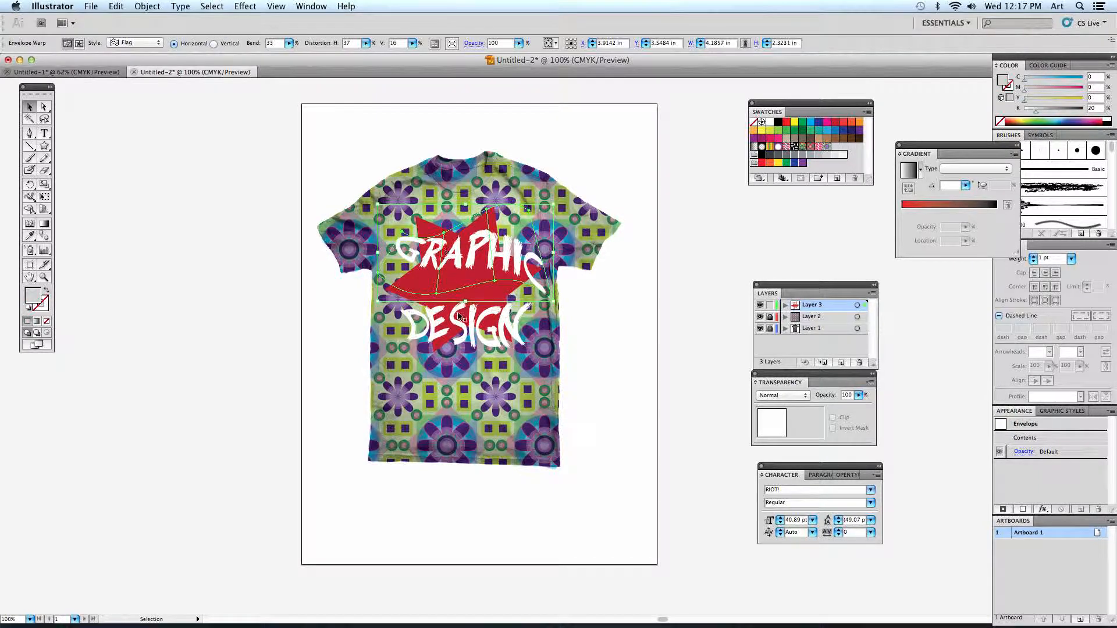
left_click(256, 388)
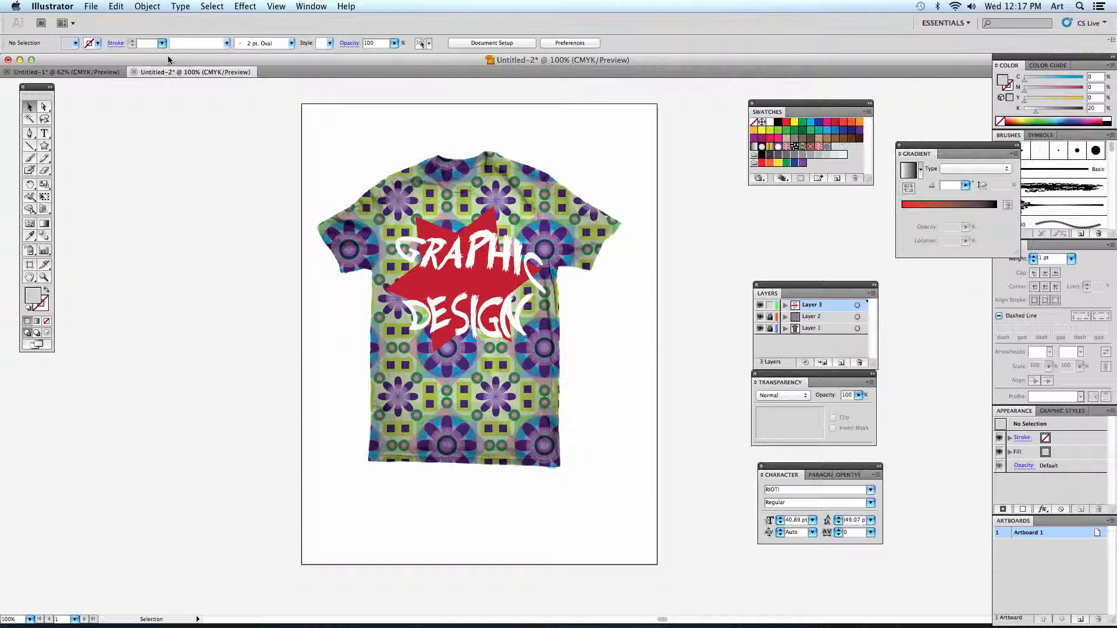
- Preview several black-and-white JPEG graphics in the desktop's Graphic Images folder, and return to the T-shirt document
left_click_drag(168, 60, 167, 229)
left_click_drag(352, 228, 356, 343)
double_click(455, 253)
left_click(490, 230)
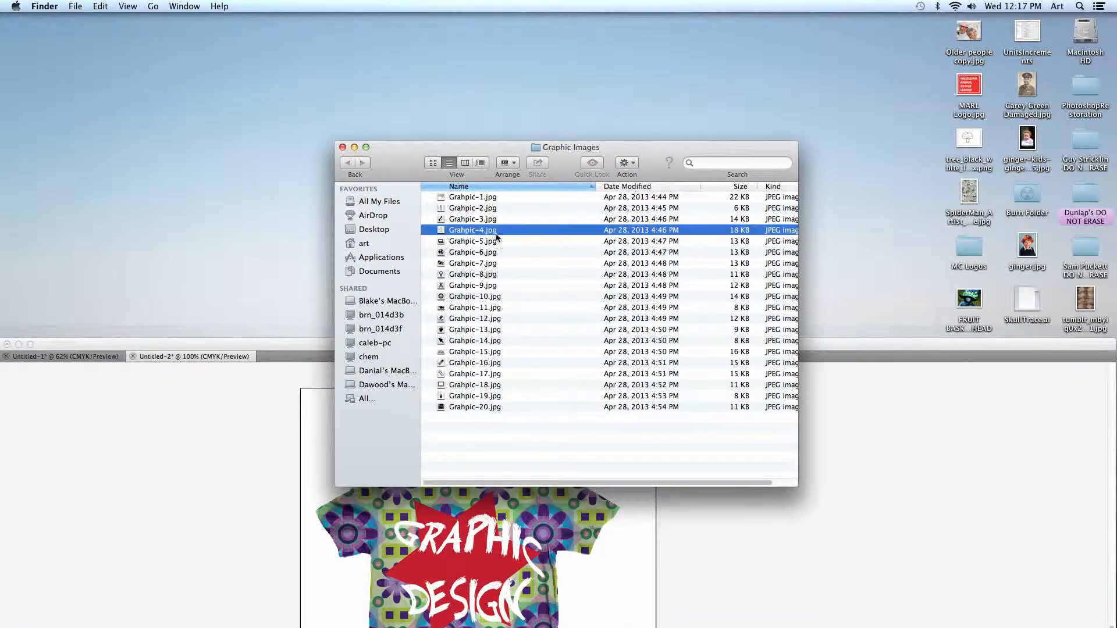
left_click(512, 287)
key("space")
key("space")
left_click(434, 341)
key("space")
key("space")
left_click_drag(321, 342, 299, 60)
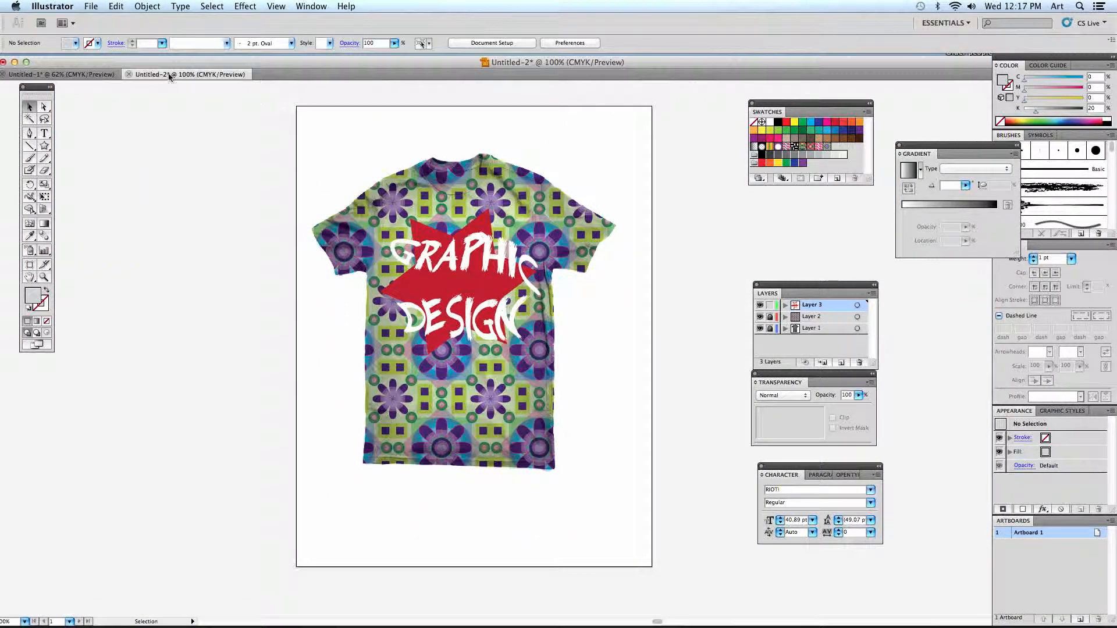
- Start placing an image file and open the Graphic Images folder on the Desktop
left_click(92, 7)
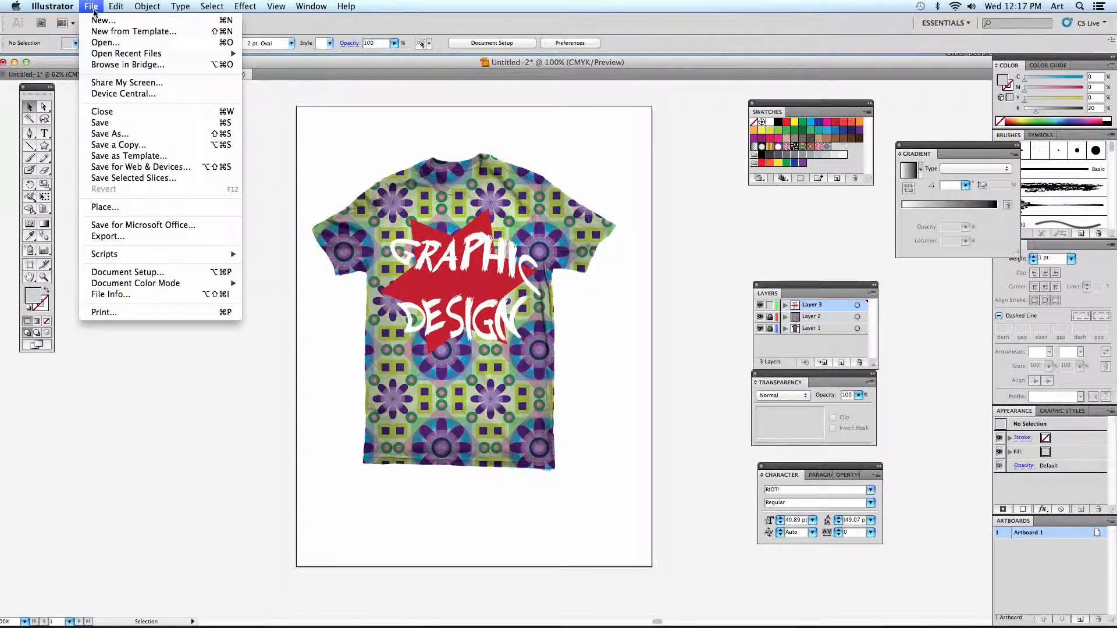
left_click(102, 207)
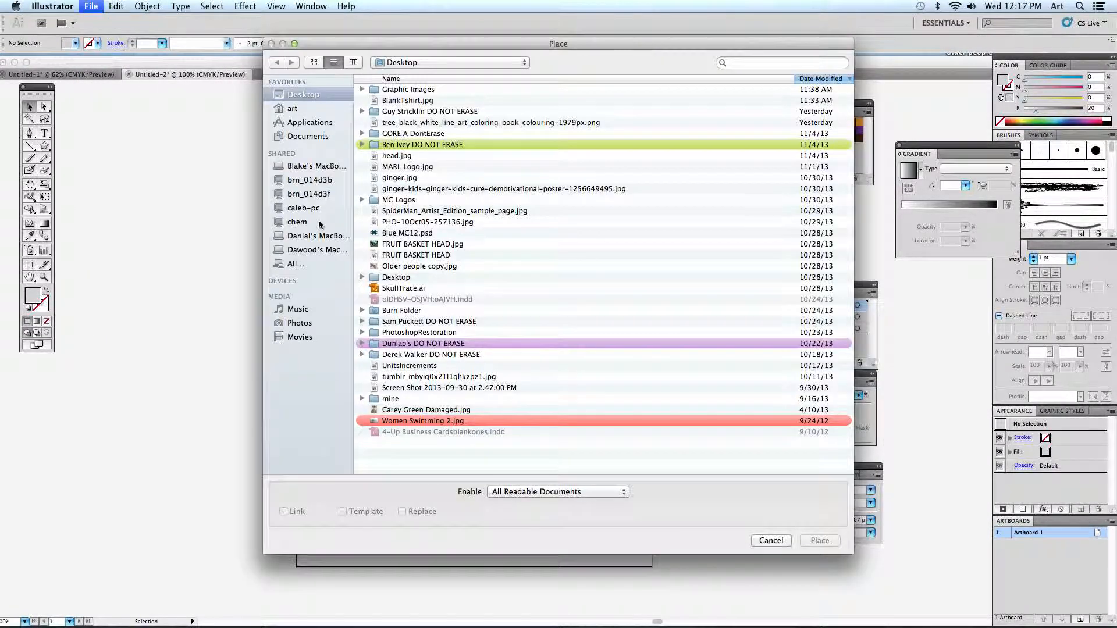
double_click(409, 89)
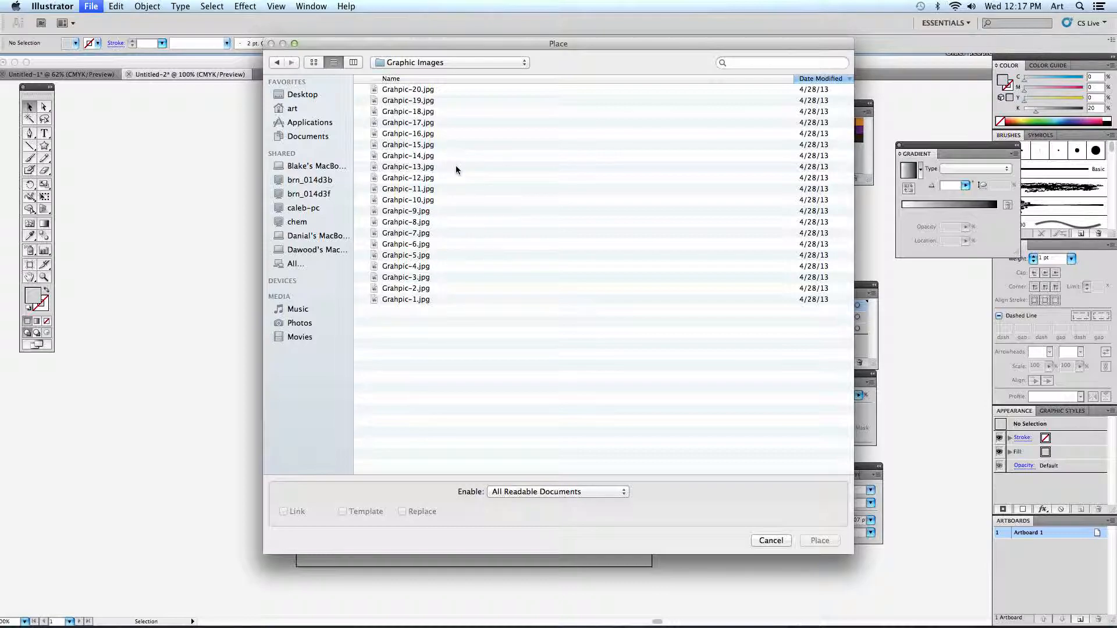
- Check what several of the numbered graphics look like using the column view's file preview, including Grahpic-11, Grahpic-9 and Grahpic-5
left_click(424, 100)
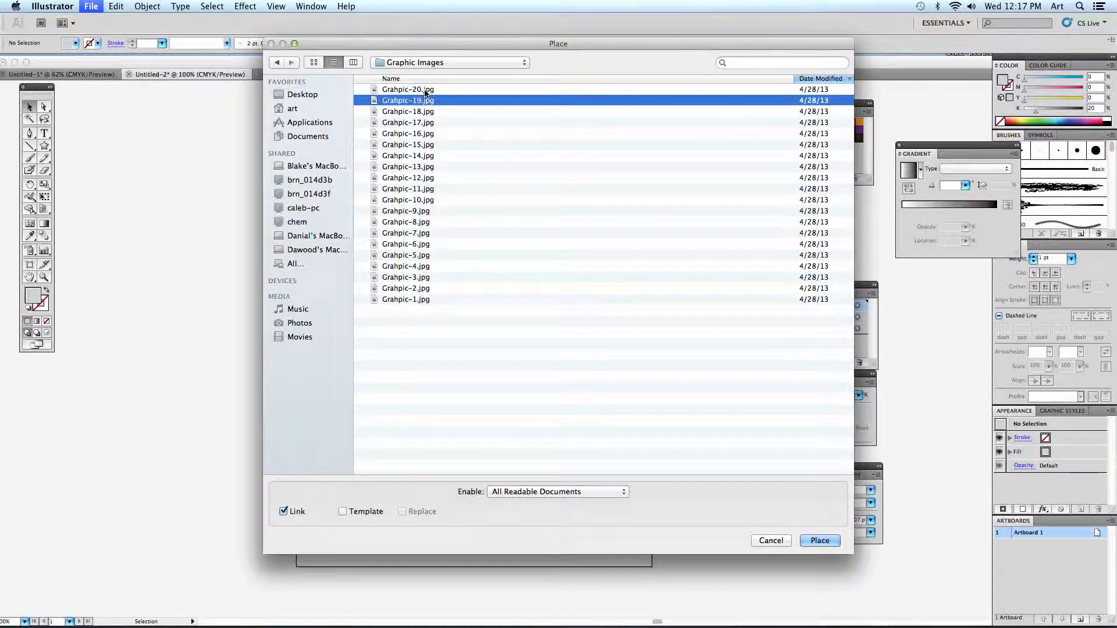
left_click(422, 89)
left_click(427, 122)
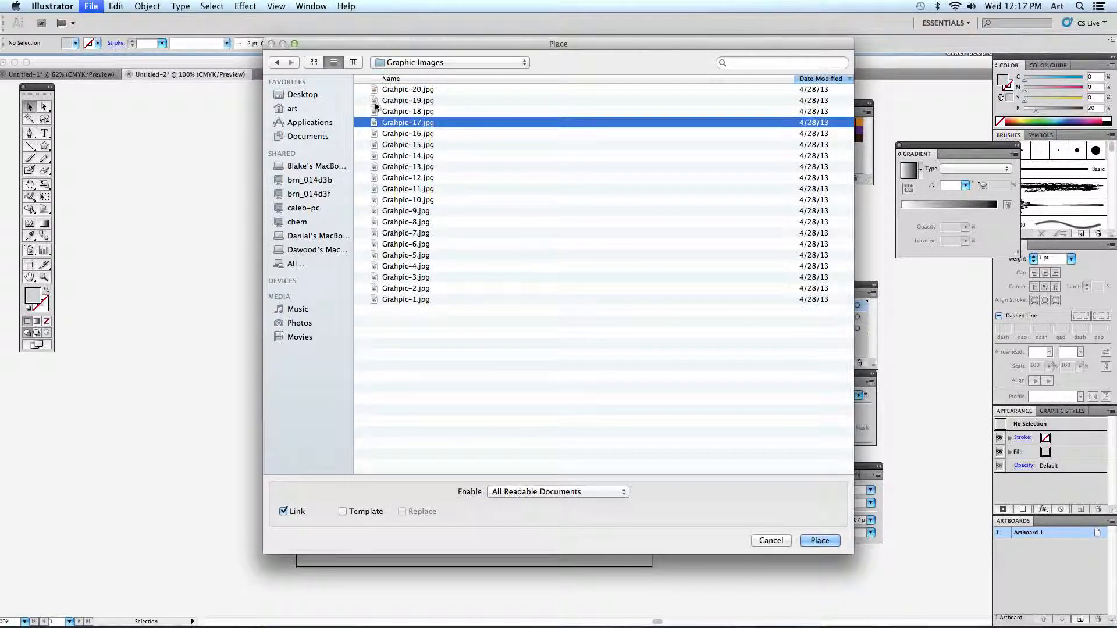
left_click(396, 155)
left_click(387, 188)
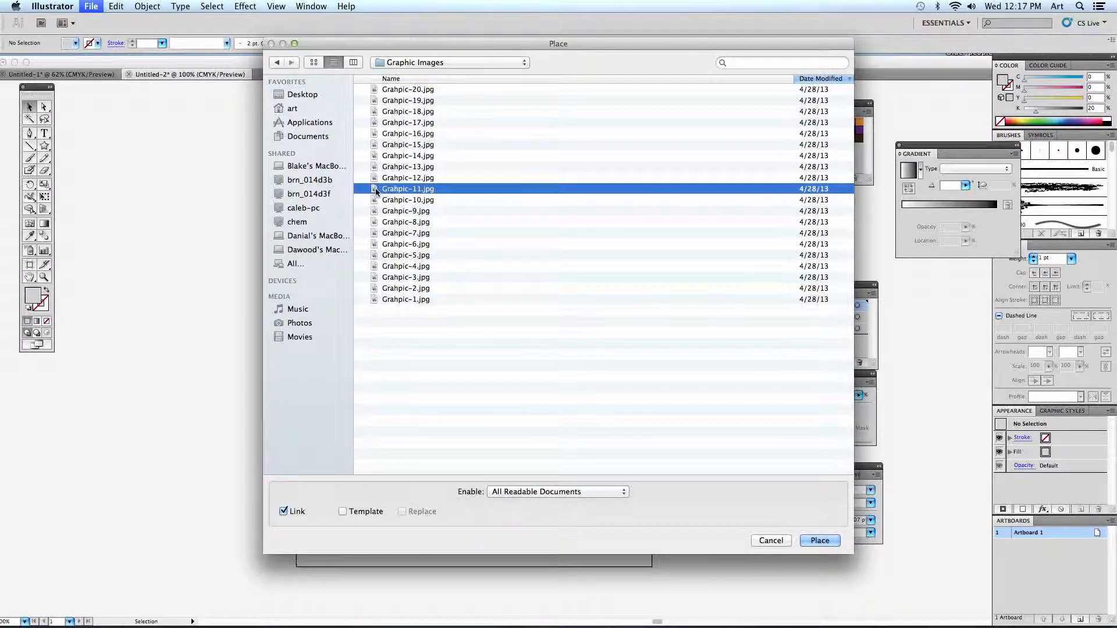
left_click(354, 62)
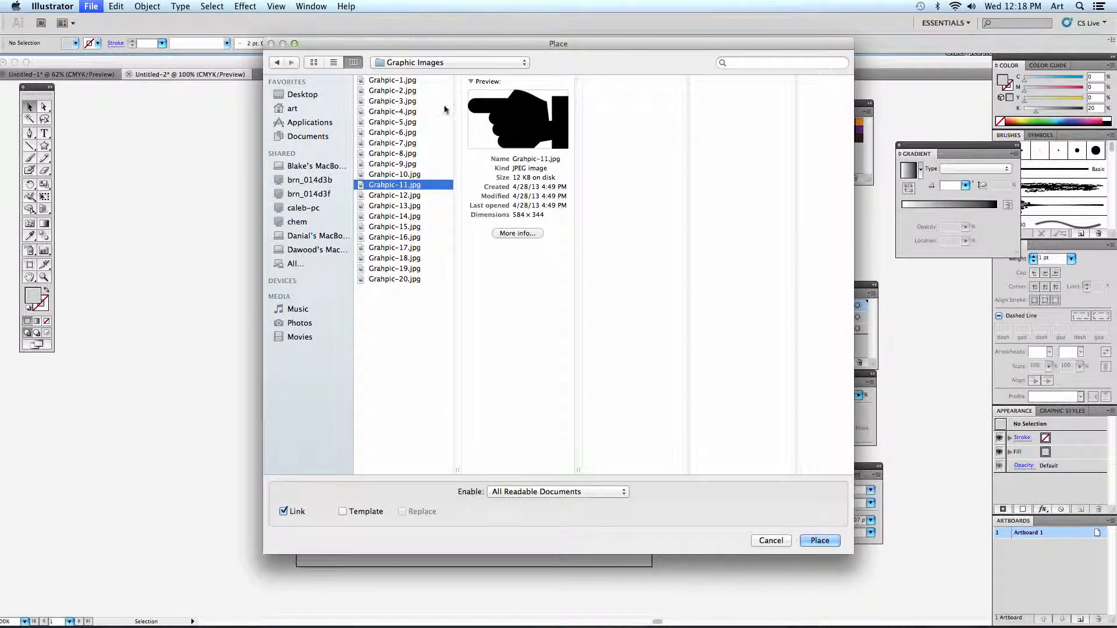
left_click(419, 166)
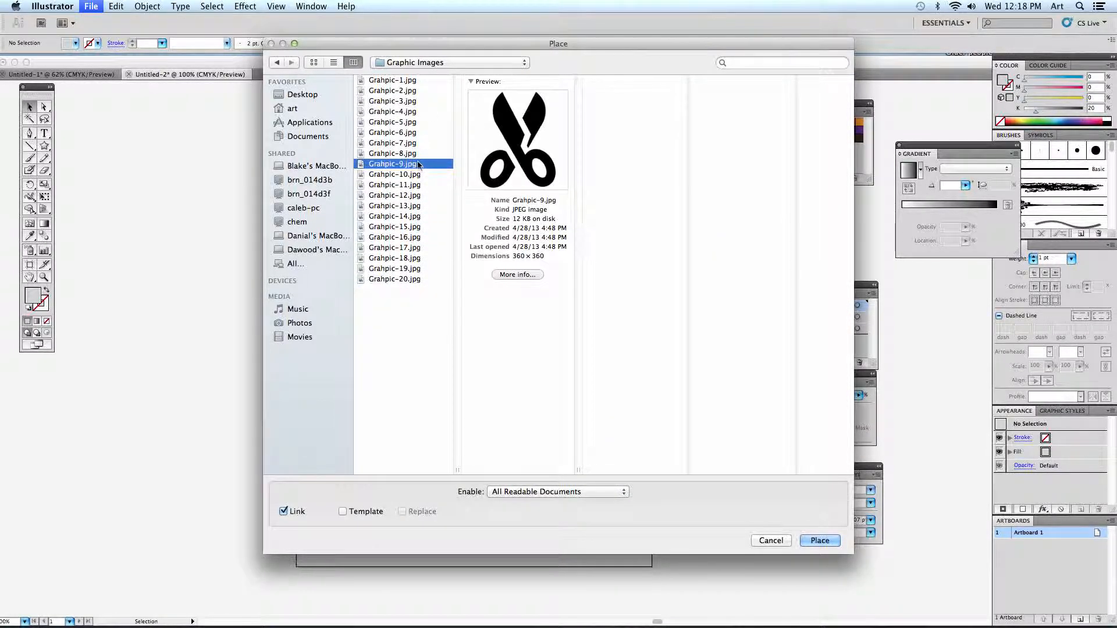
left_click(415, 144)
left_click(410, 122)
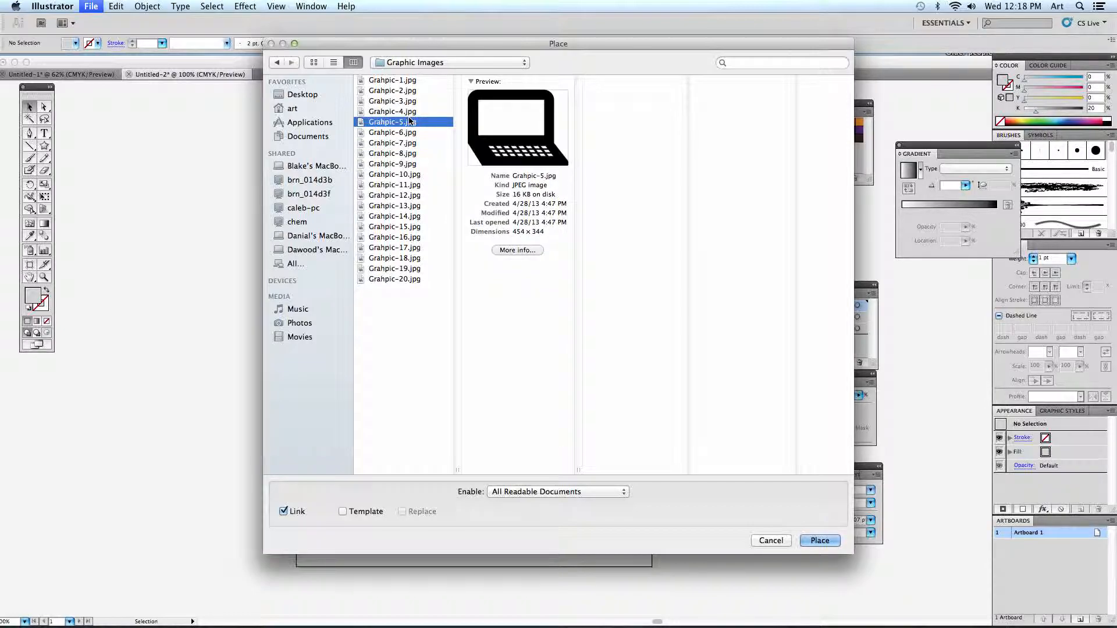
- Return to the list view and go through enlarged previews of the graphics between Grahpic-11 and Grahpic-19 to choose one
left_click(335, 63)
left_click(437, 112)
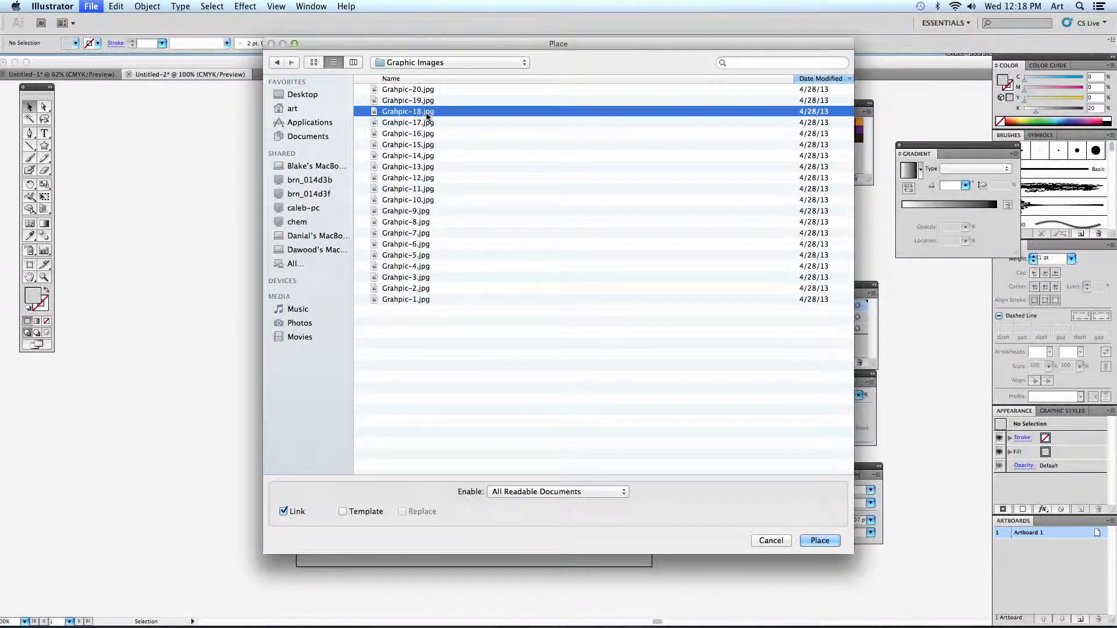
key("space")
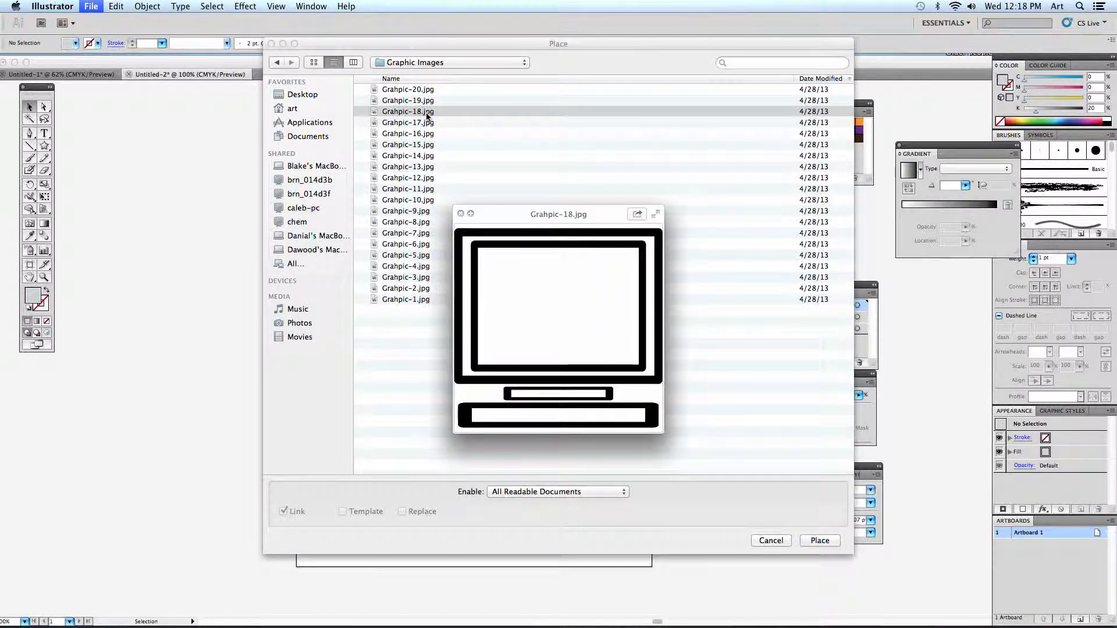
key("space")
left_click(439, 156)
key("space")
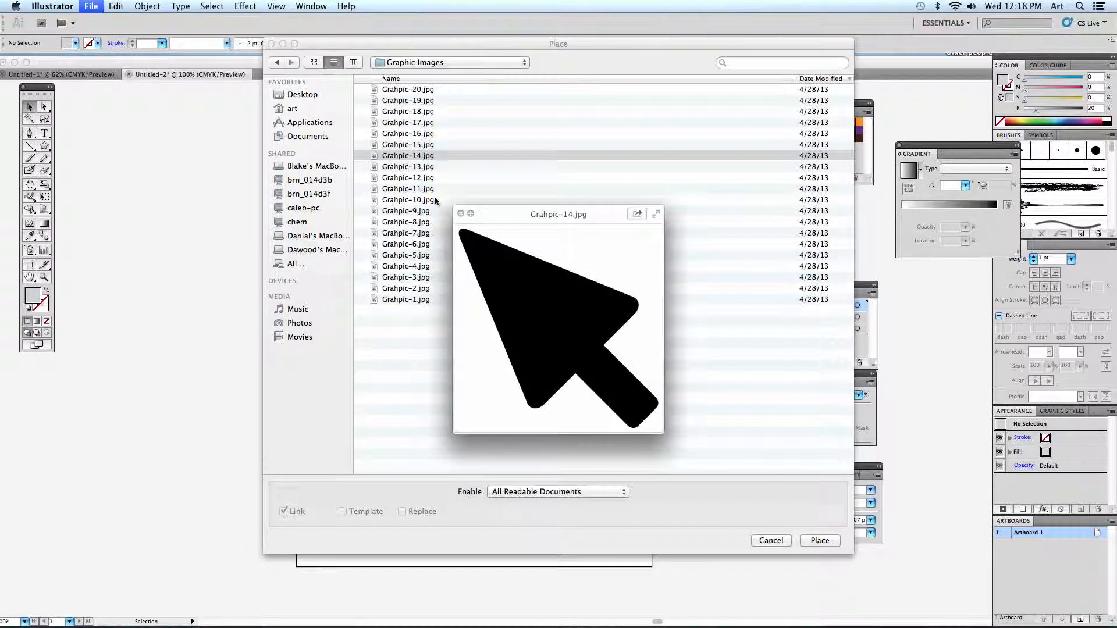
key("Down")
key("Down")
key("Down")
key("Down")
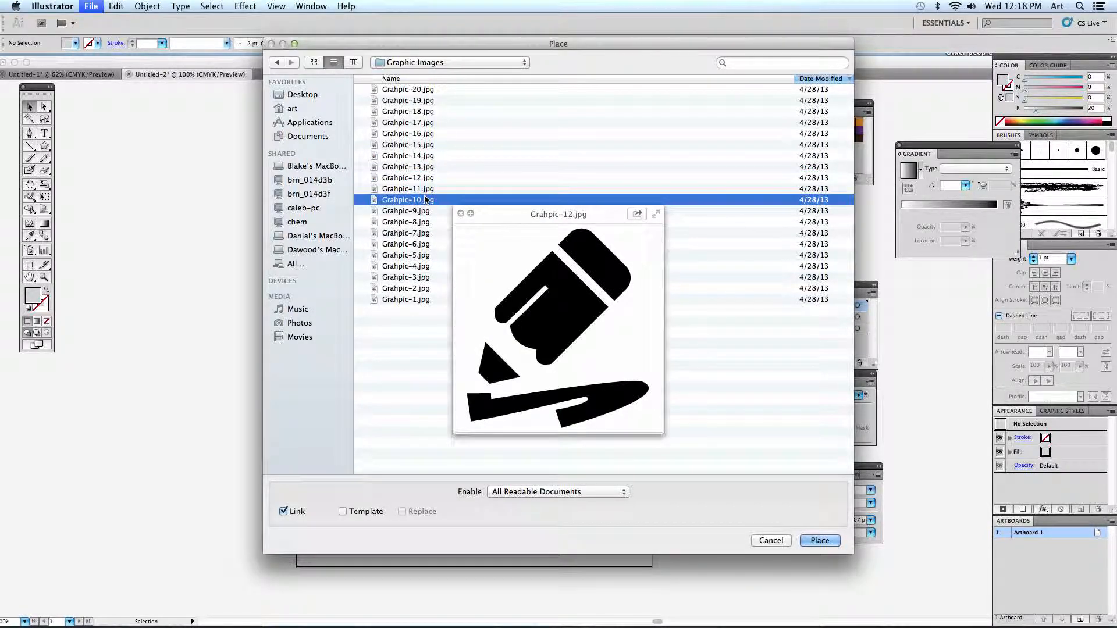
left_click(421, 188)
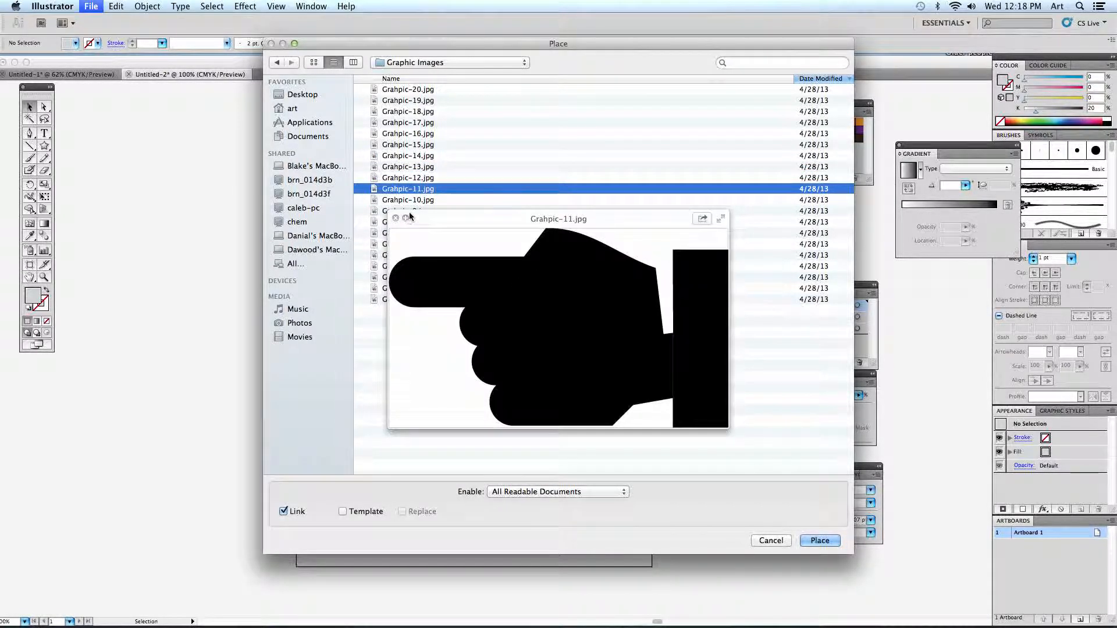
key("Up")
key("Up")
key("Up")
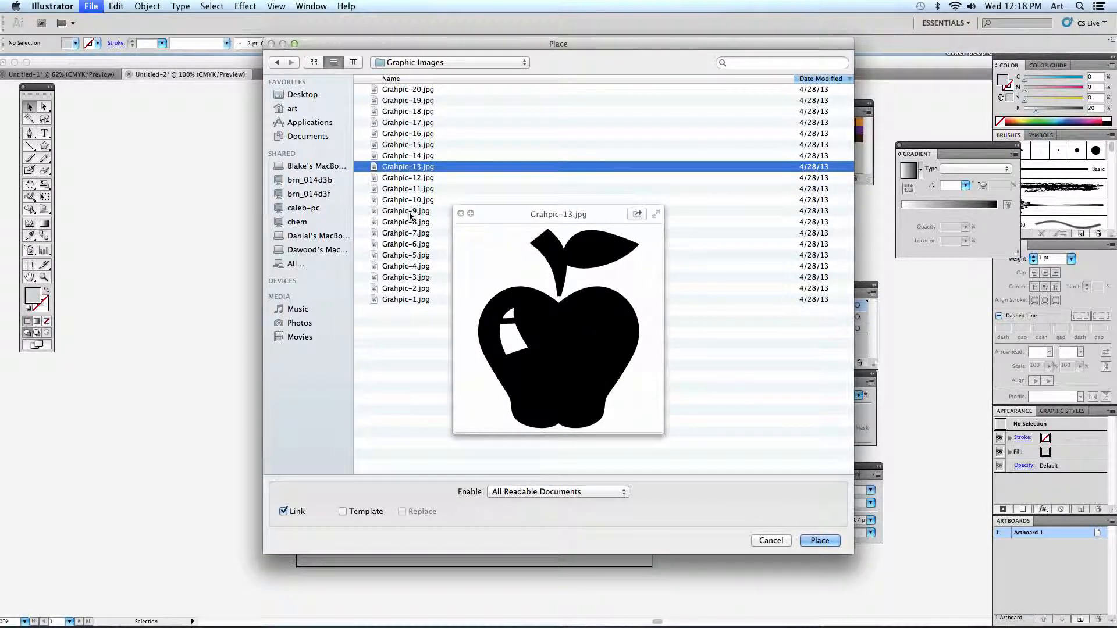
key("Up")
key("Up")
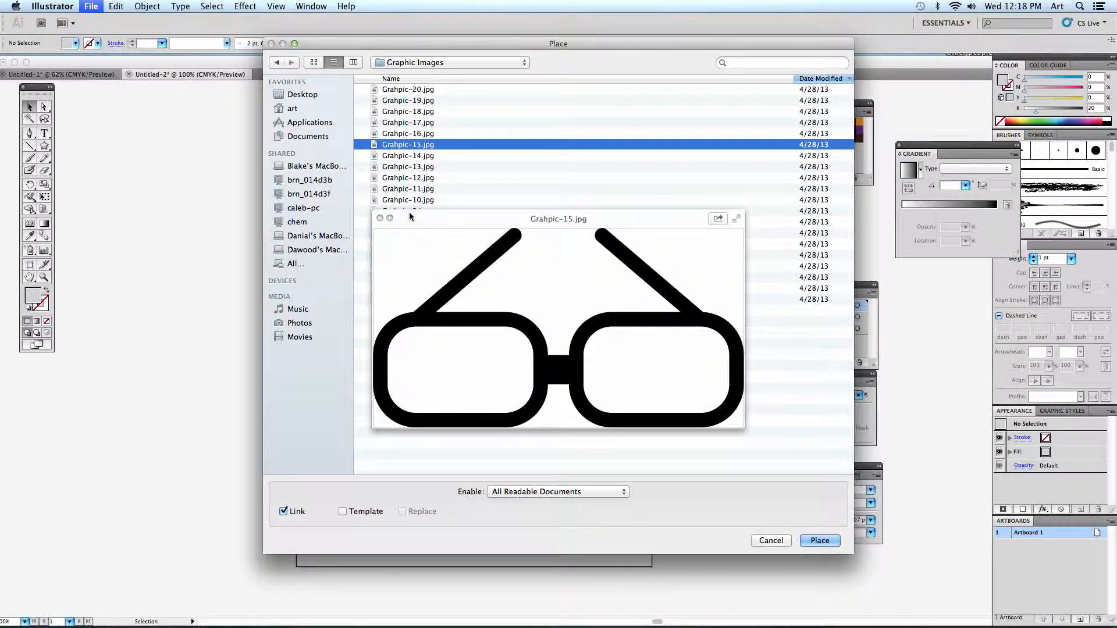
key("Up")
key("Up")
key("Up")
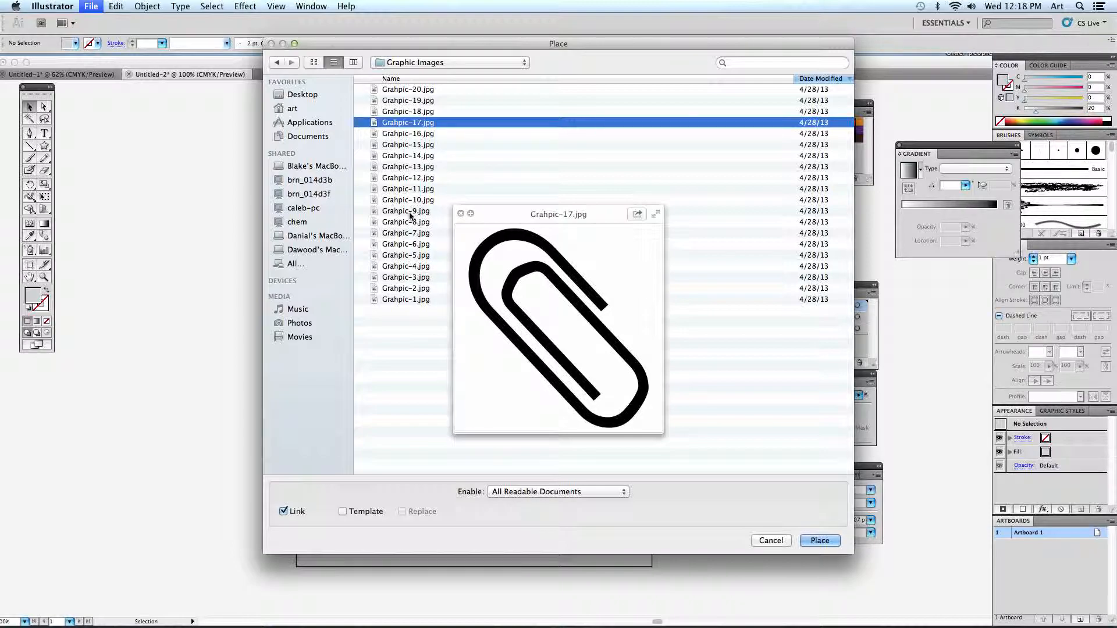
key("Down")
key("Up")
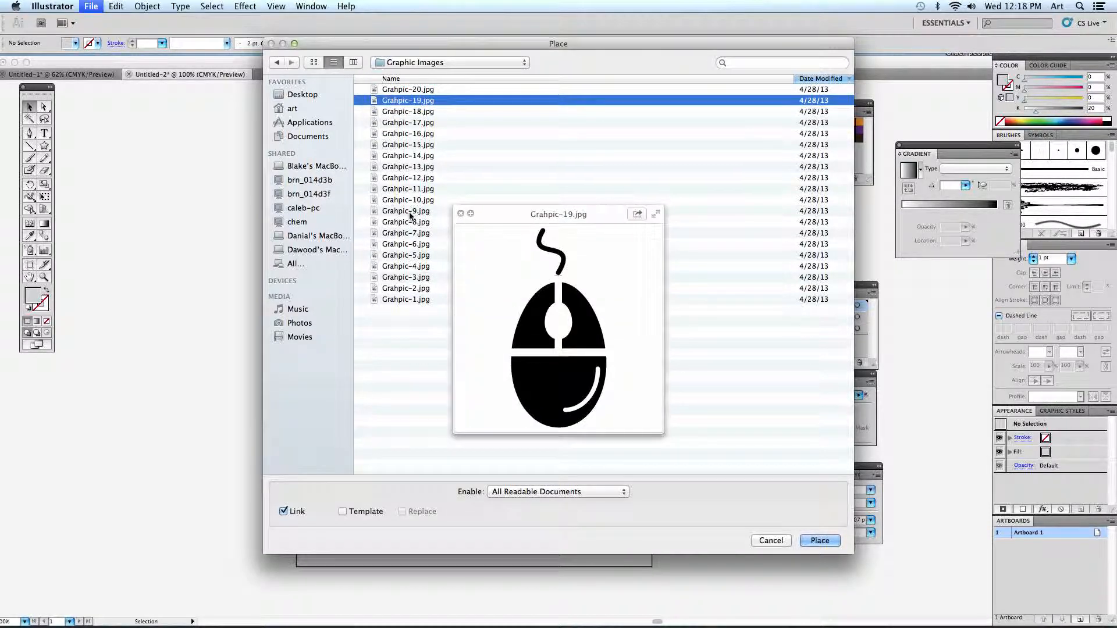
- Place Grahpic-19.jpg, the computer mouse, as a linked image and move it slightly right and down over the shirt
key("space")
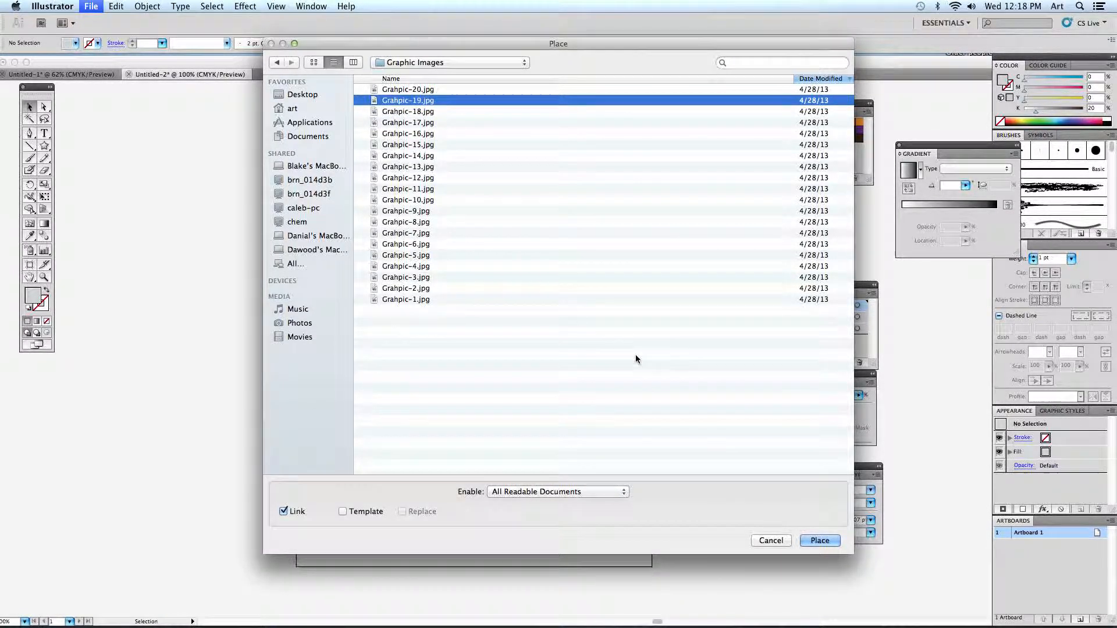
left_click(820, 540)
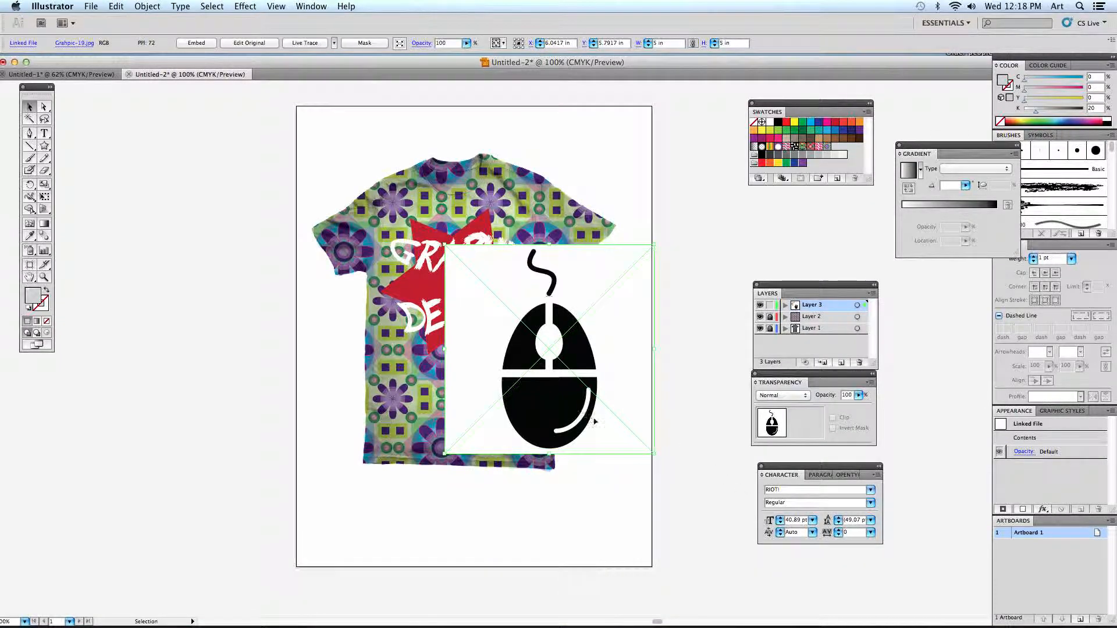
left_click_drag(582, 402, 629, 388)
left_click(692, 379)
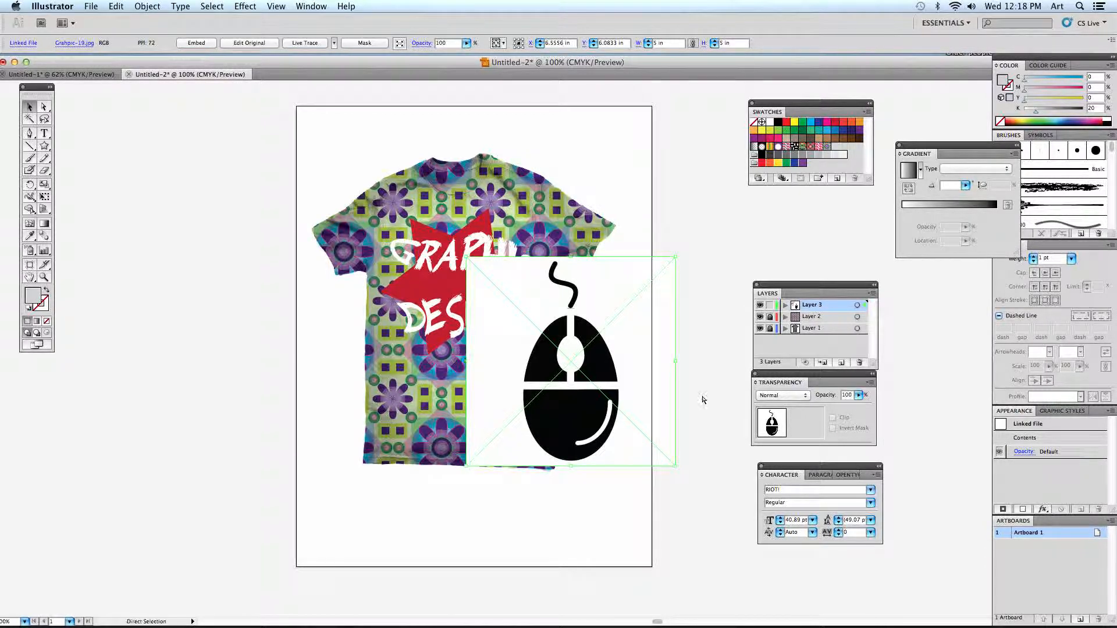
- Try Live Trace on the placed mouse image, compare its edges up close, and undo the trace
key("super+equal")
key("super+equal")
key("super+equal")
key("super+equal")
key("super+equal")
key("super+equal")
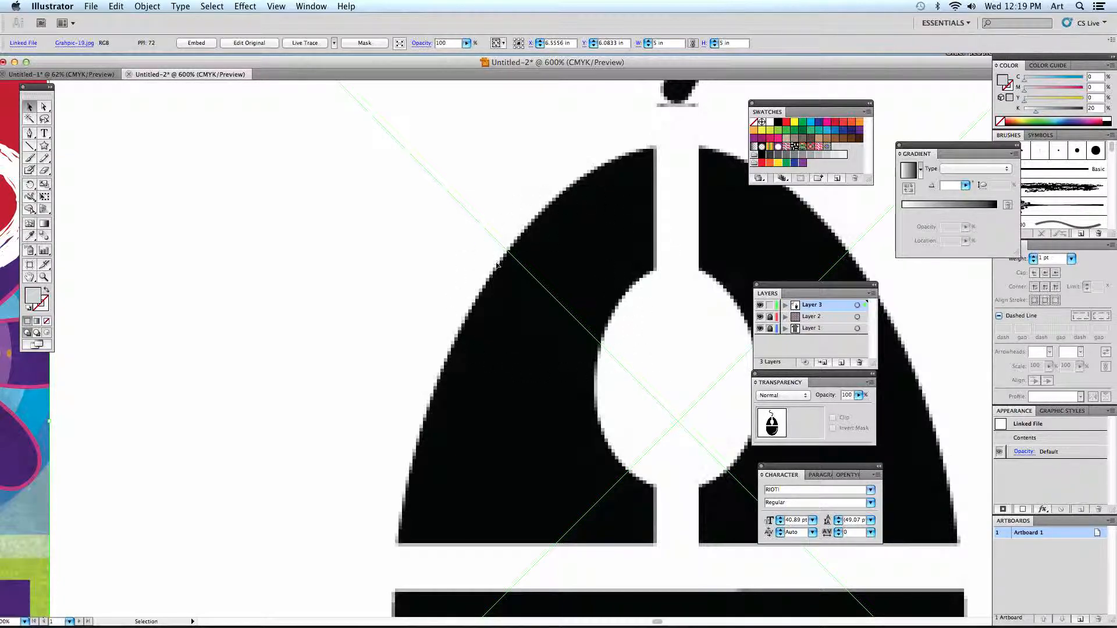
left_click(305, 44)
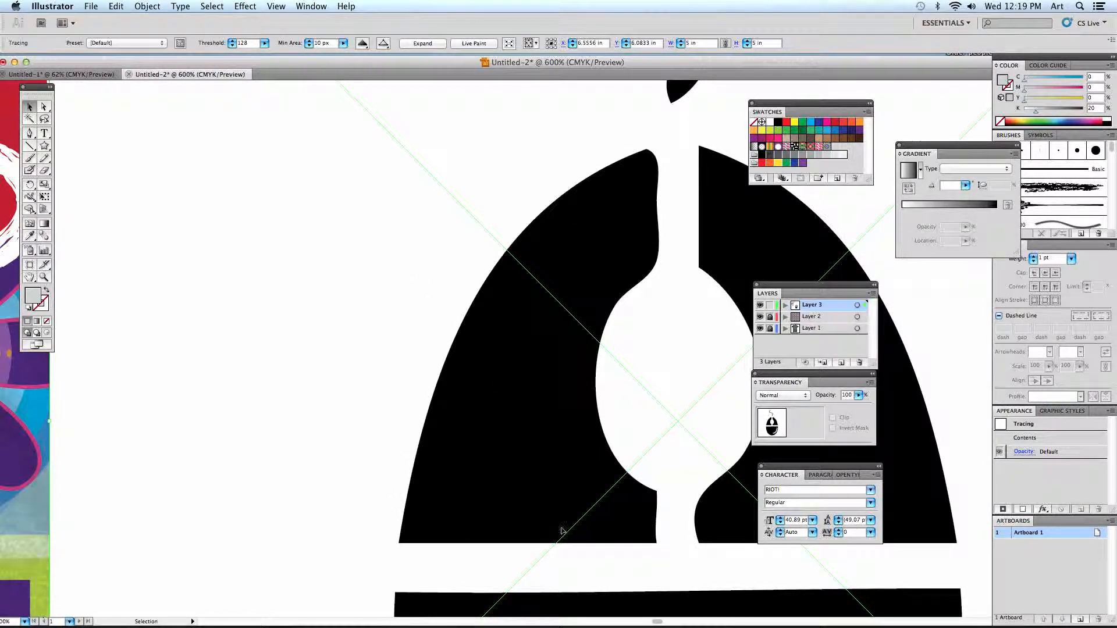
scroll(514, 317, "up", 5)
scroll(514, 317, "right", 4)
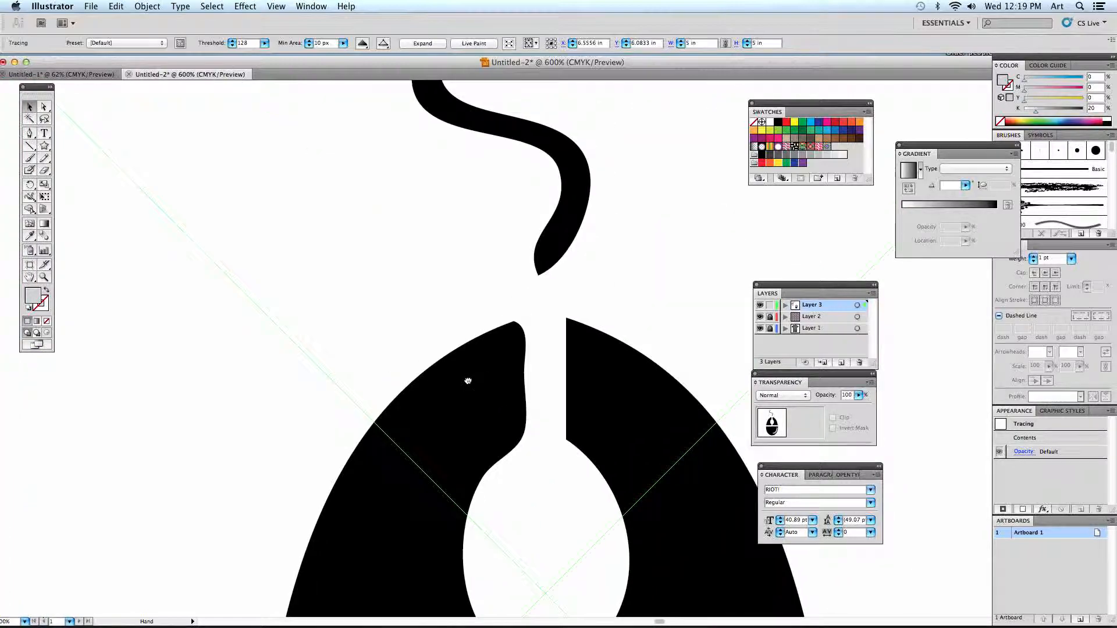
key("super+z")
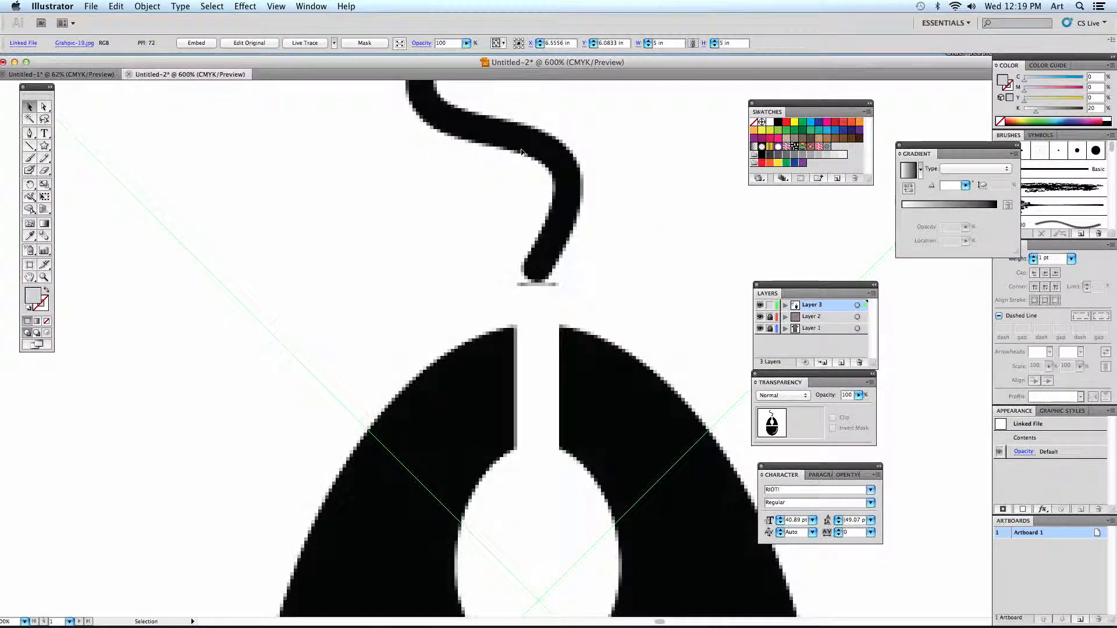
- Live Trace the placed mouse image with the default preset and expand the tracing into editable paths
left_click(305, 44)
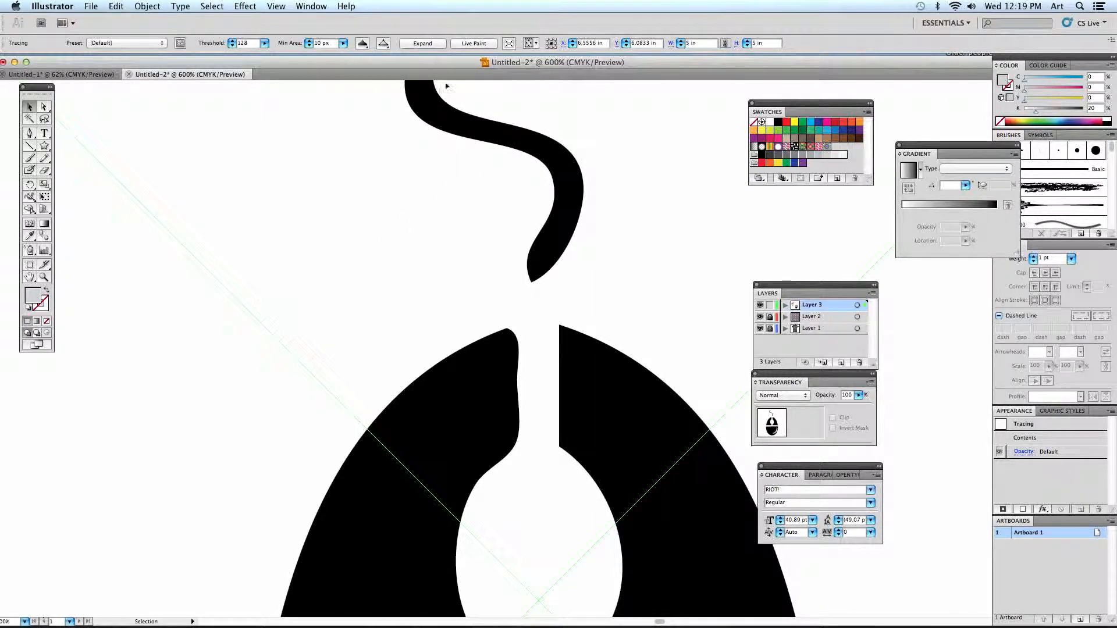
left_click(422, 43)
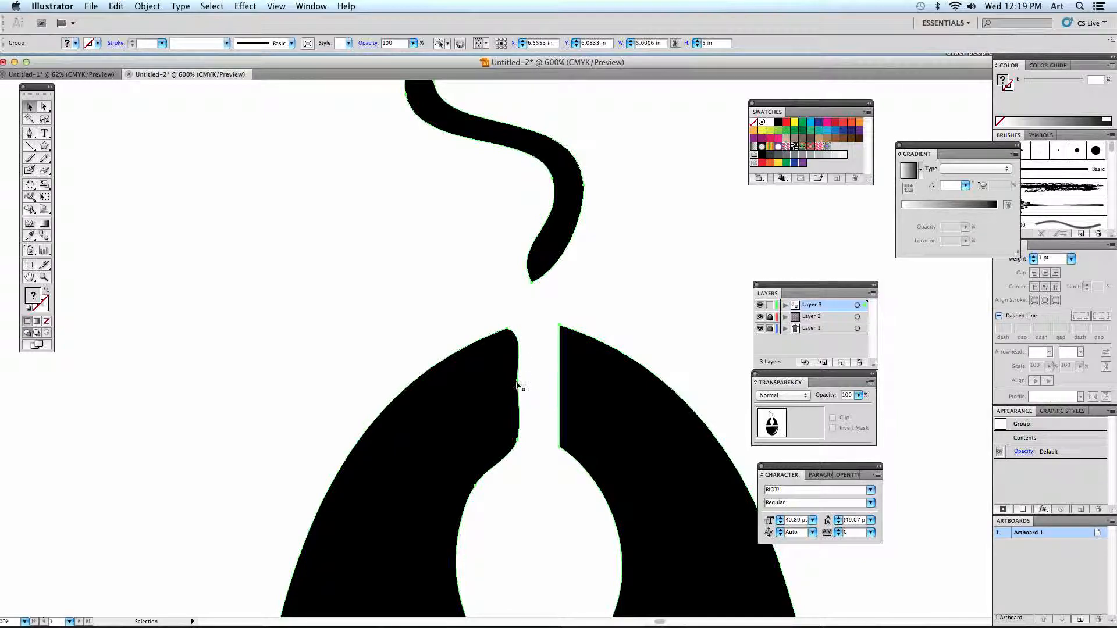
scroll(326, 501, "down", 5)
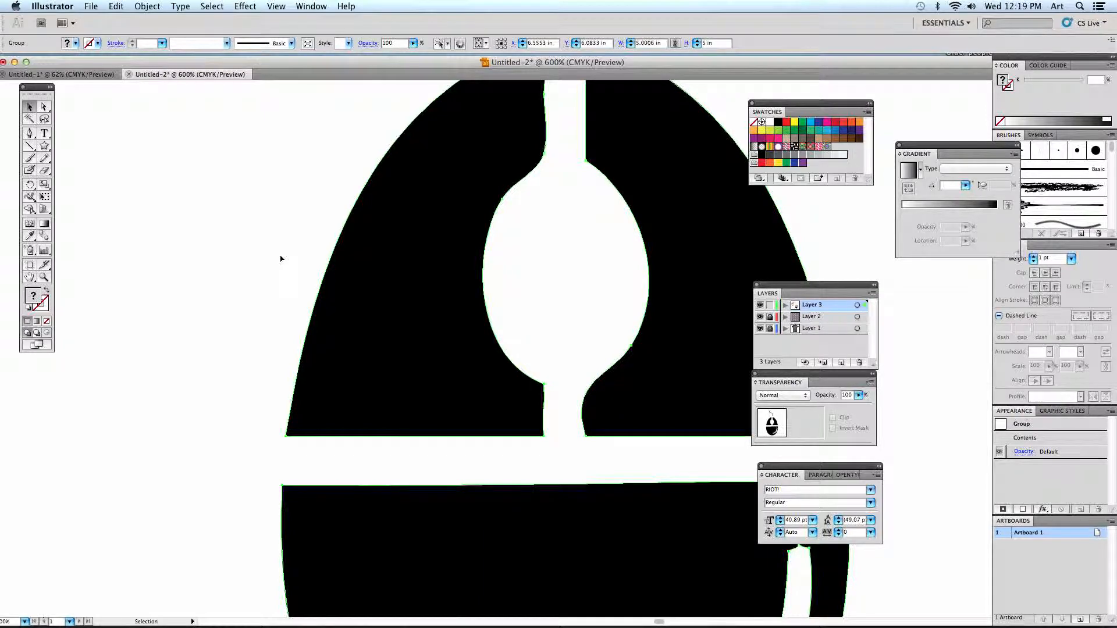
- Move the expanded mouse group right, clear of the shirt, to about X 10.14 in and Y 6.06 in
key("super+minus")
key("super+minus")
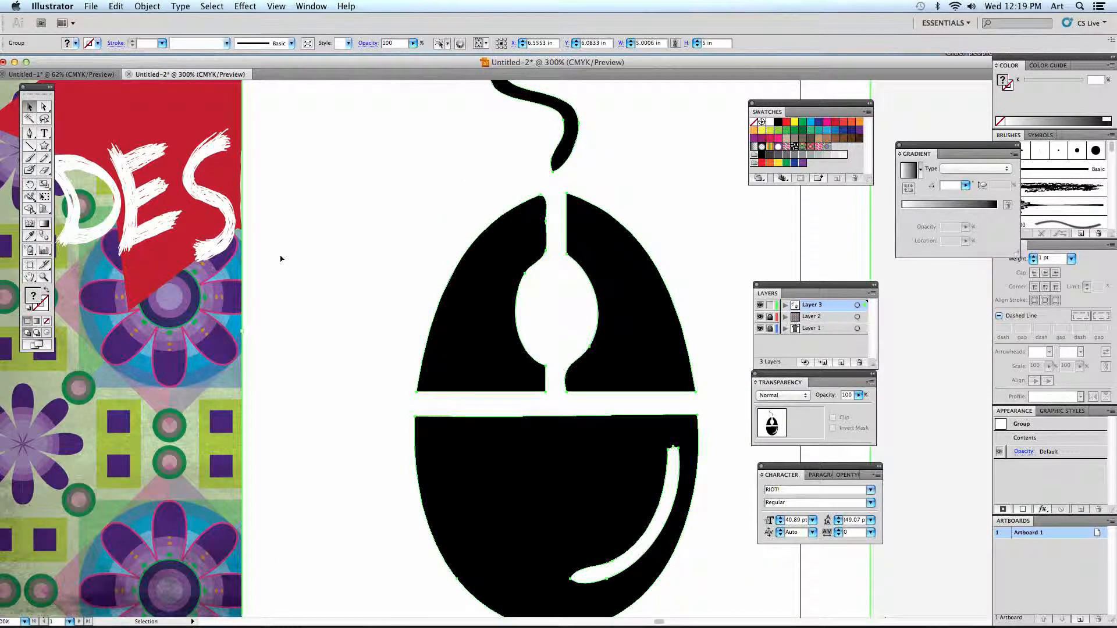
key("super+minus")
left_click_drag(280, 263, 546, 261)
left_click_drag(404, 254, 425, 271)
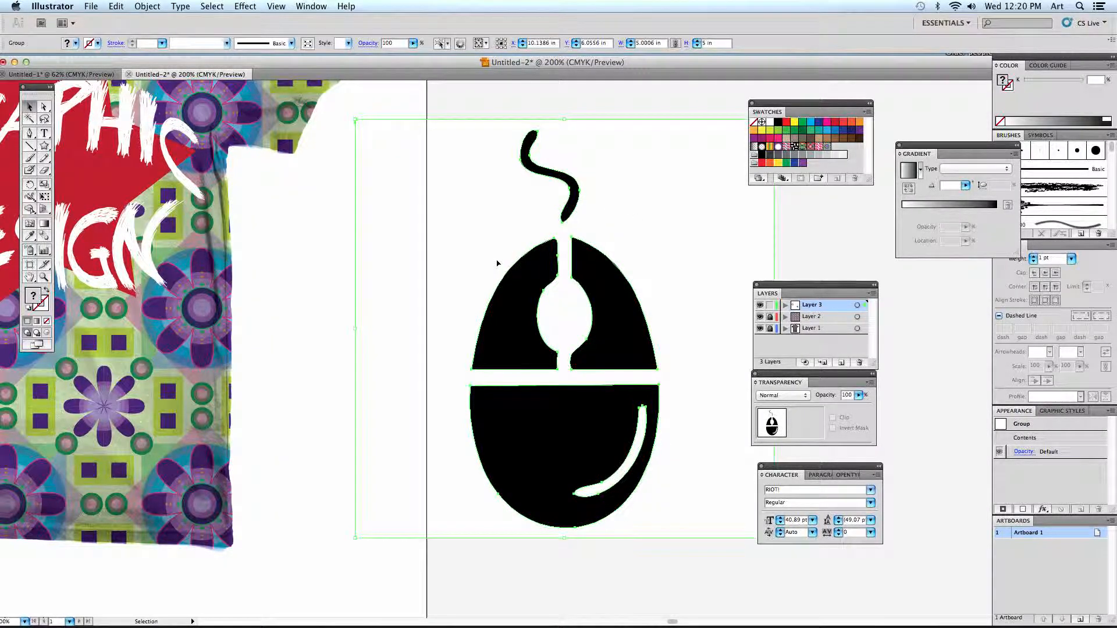
- Ungroup the traced mouse artwork and delete the white background shape behind it
left_click(145, 6)
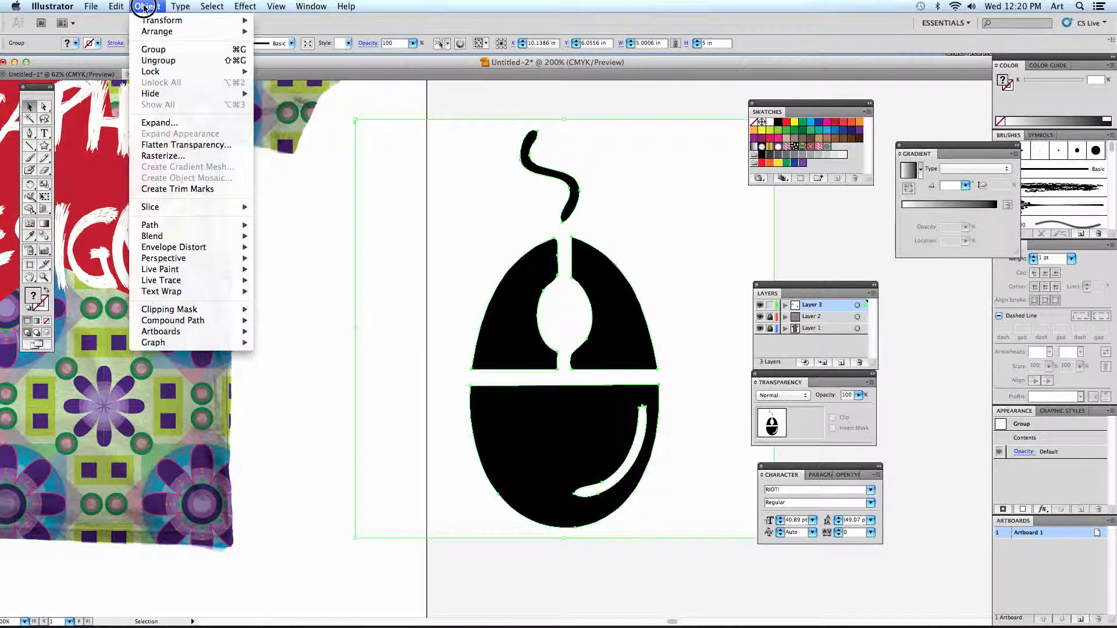
left_click(156, 61)
left_click(431, 107)
left_click(466, 151)
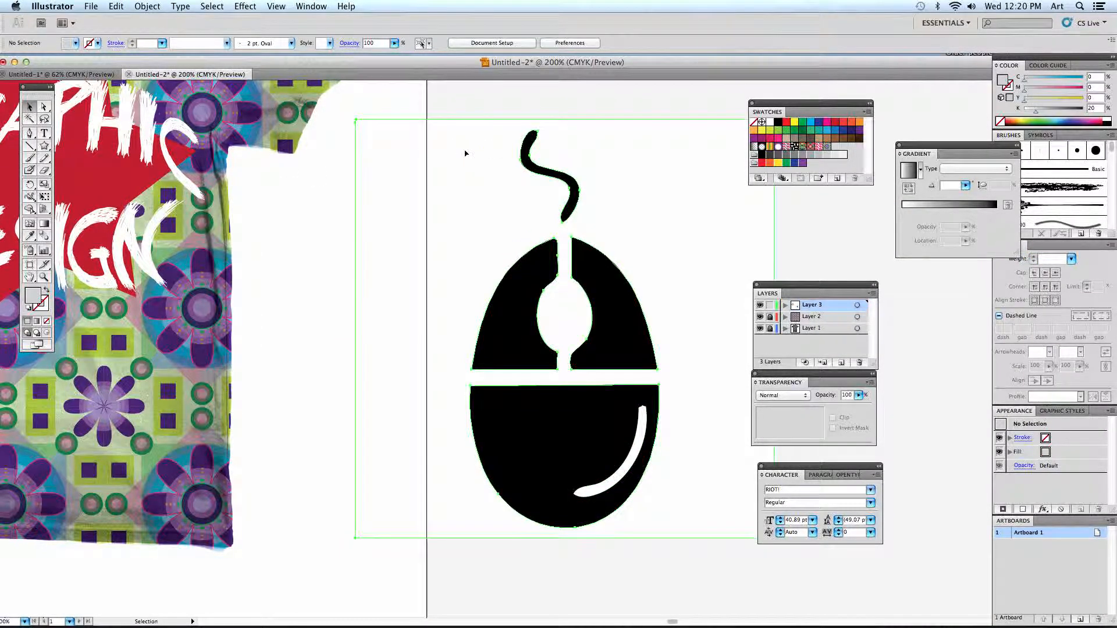
left_click_drag(434, 208, 402, 187)
key("Delete")
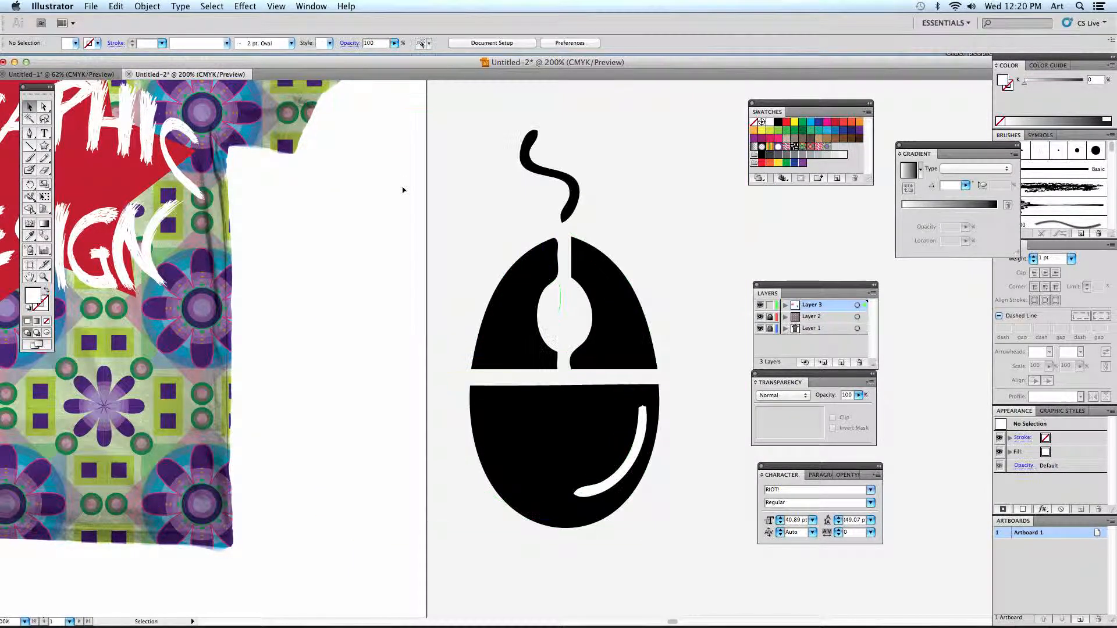
- Delete the white curved highlight shape from the body of the traced mouse
left_click(635, 419)
left_click_drag(636, 419, 615, 425)
key("Delete")
- Move all the mouse pieces onto the shirt at about X 4.65 in, Y 6.00 in, and fill them with cyan
left_click_drag(461, 152, 661, 499)
left_click_drag(589, 439, 393, 404)
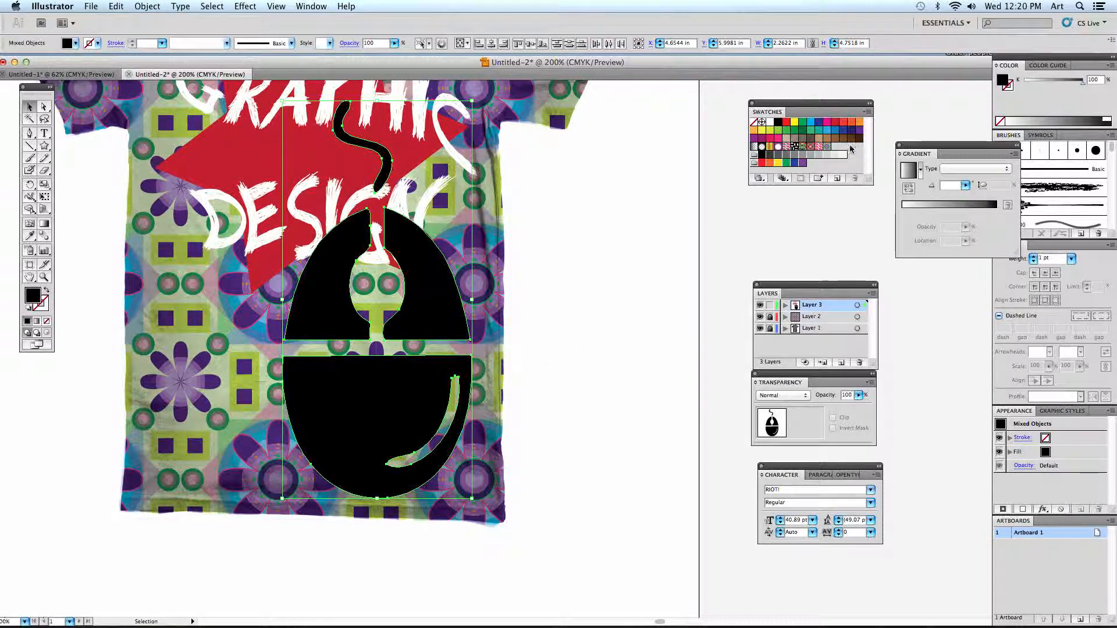
left_click(811, 124)
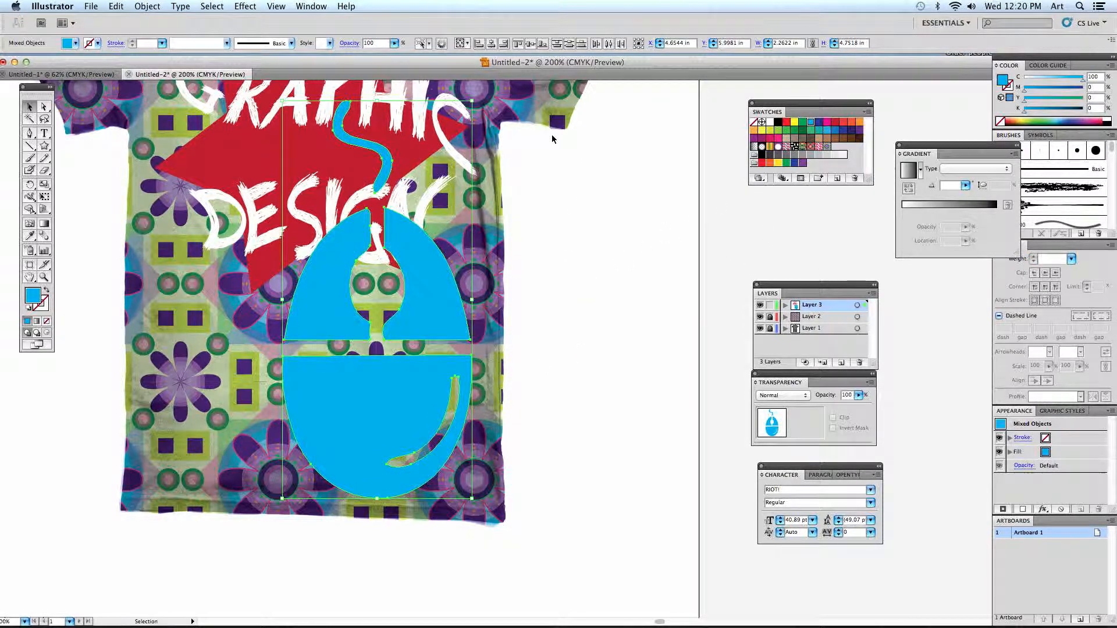
- Scale the cyan mouse down proportionally to a small icon and group its pieces
left_click_drag(471, 101, 342, 345)
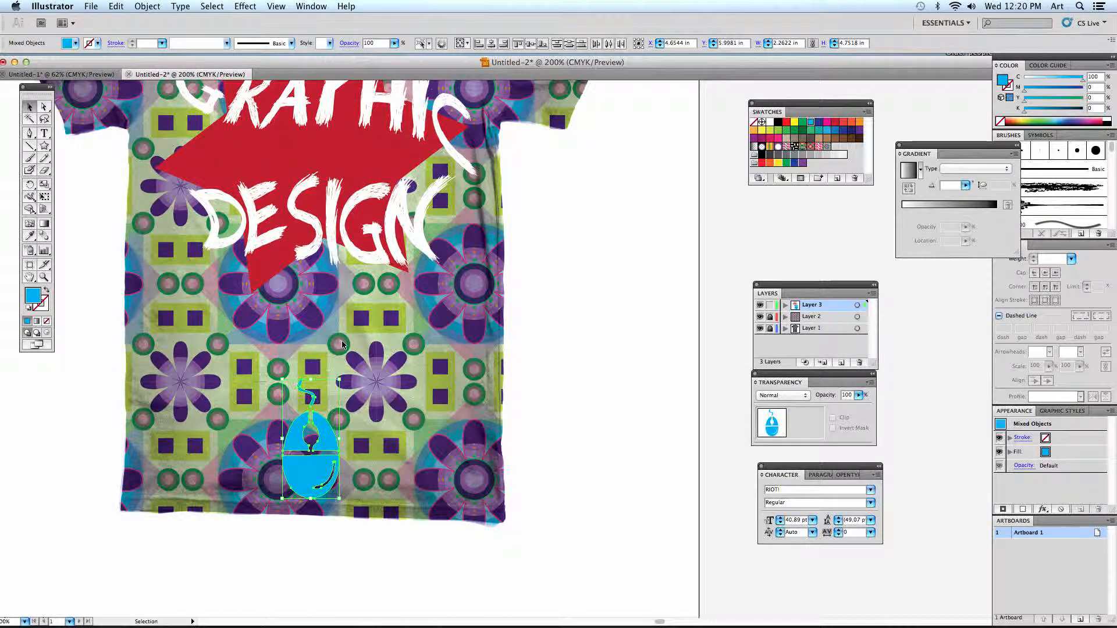
left_click(210, 217, "shift")
left_click_drag(372, 518, 230, 366)
key("super+g")
- Place the mouse group on the star's left tip at about X 2.58 in, Y 4.15 in, tilted with its cord leaning left
left_click_drag(320, 431, 261, 250)
key("space")
left_click_drag(274, 252, 244, 332)
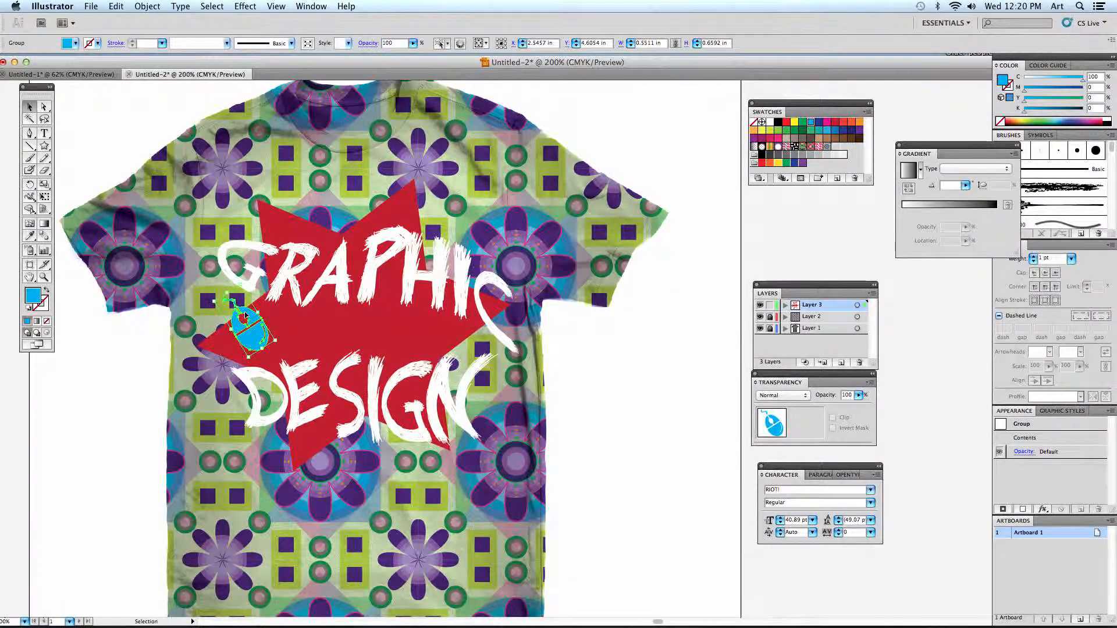
left_click(129, 335)
key("super+minus")
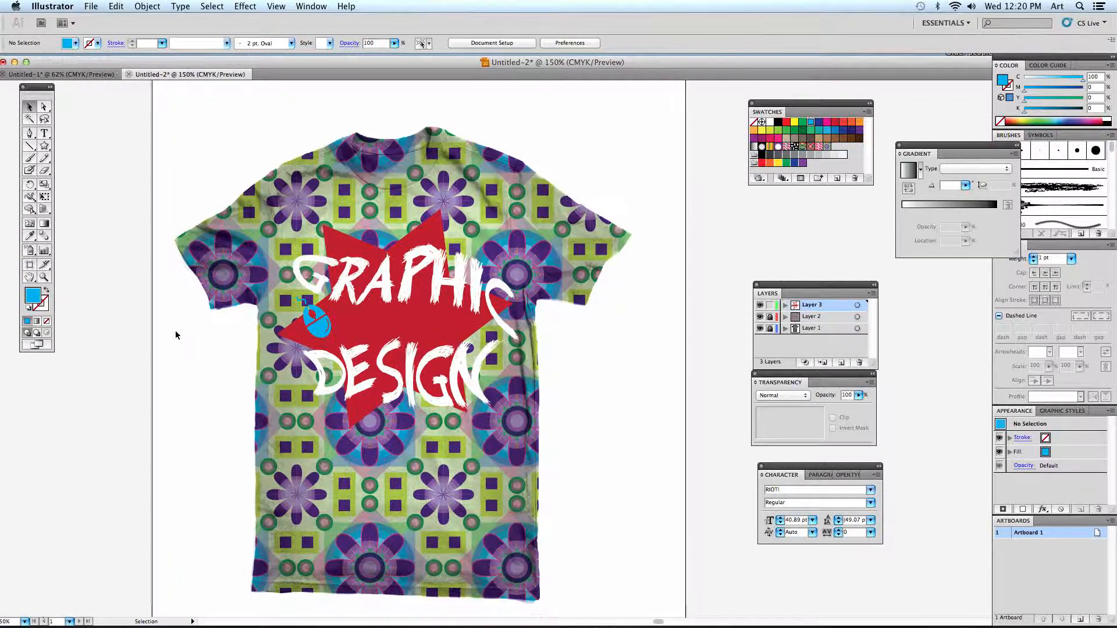
- Place the apple image Grahpic-13.jpg from the Graphic Images folder as a linked file
left_click(91, 6)
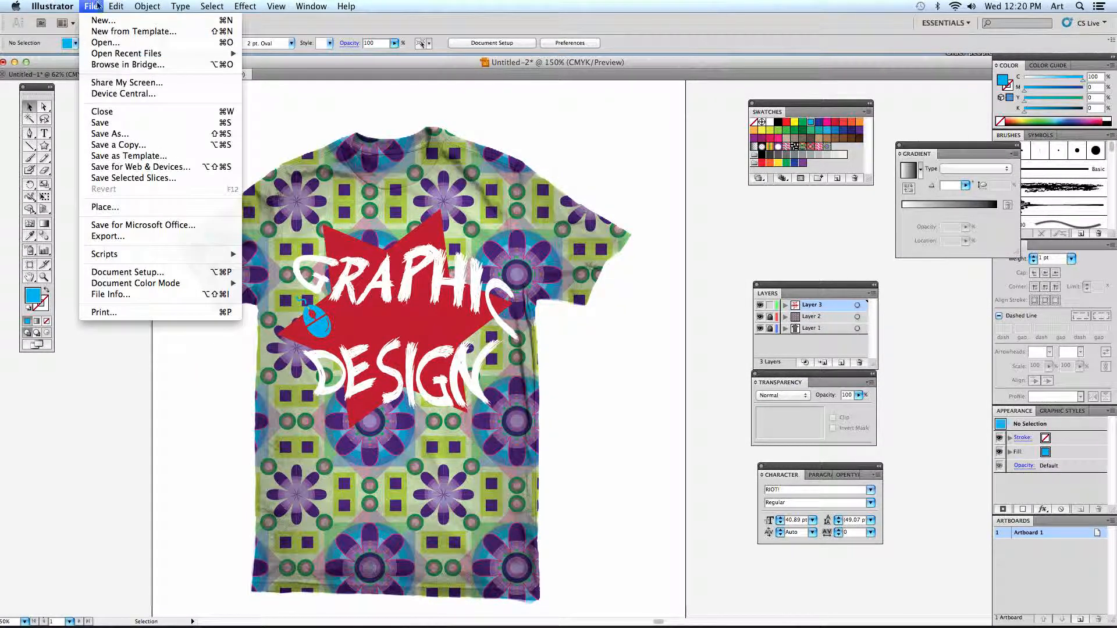
left_click(129, 212)
left_click(417, 102)
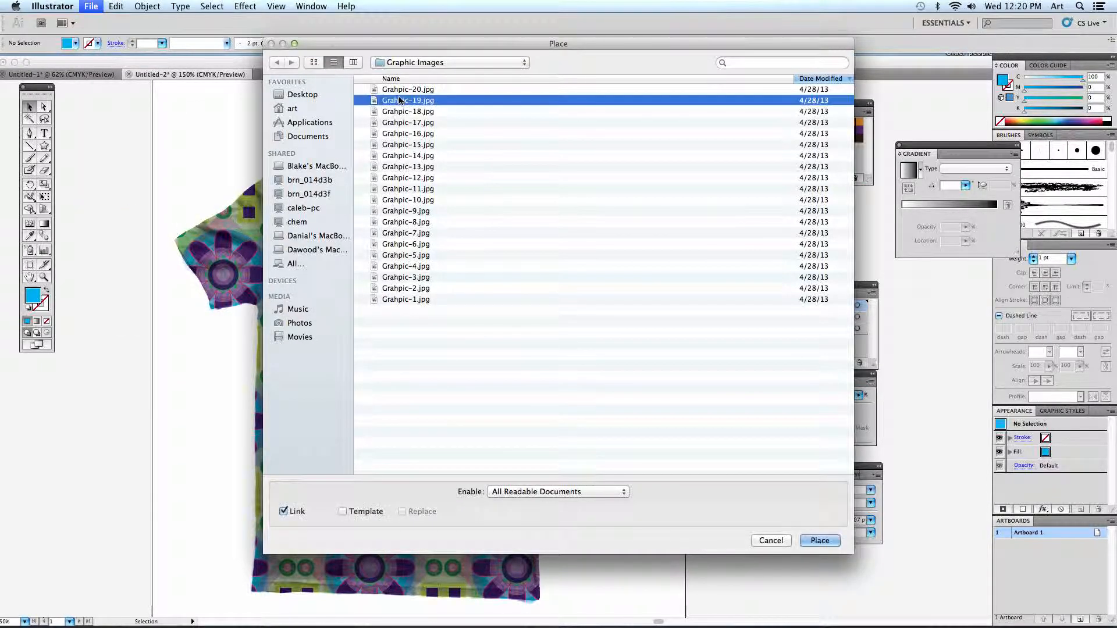
left_click(407, 168)
key("space")
key("space")
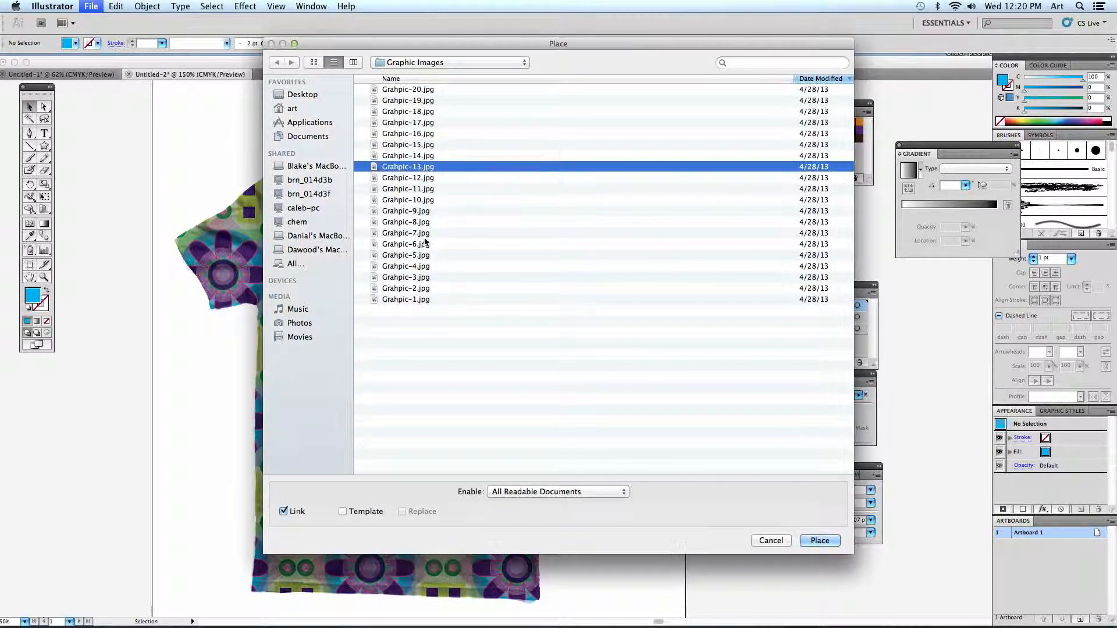
left_click(819, 540)
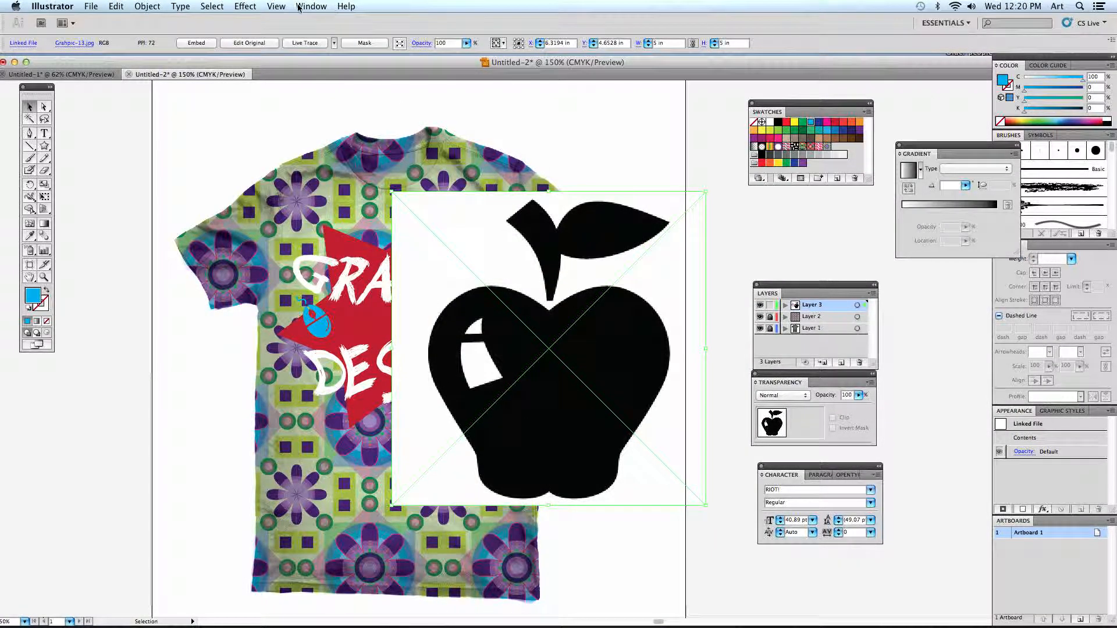
- Live Trace the apple with the default preset, expand it into paths, and move it right to about X 8.22 in, Y 4.88 in
left_click(301, 45)
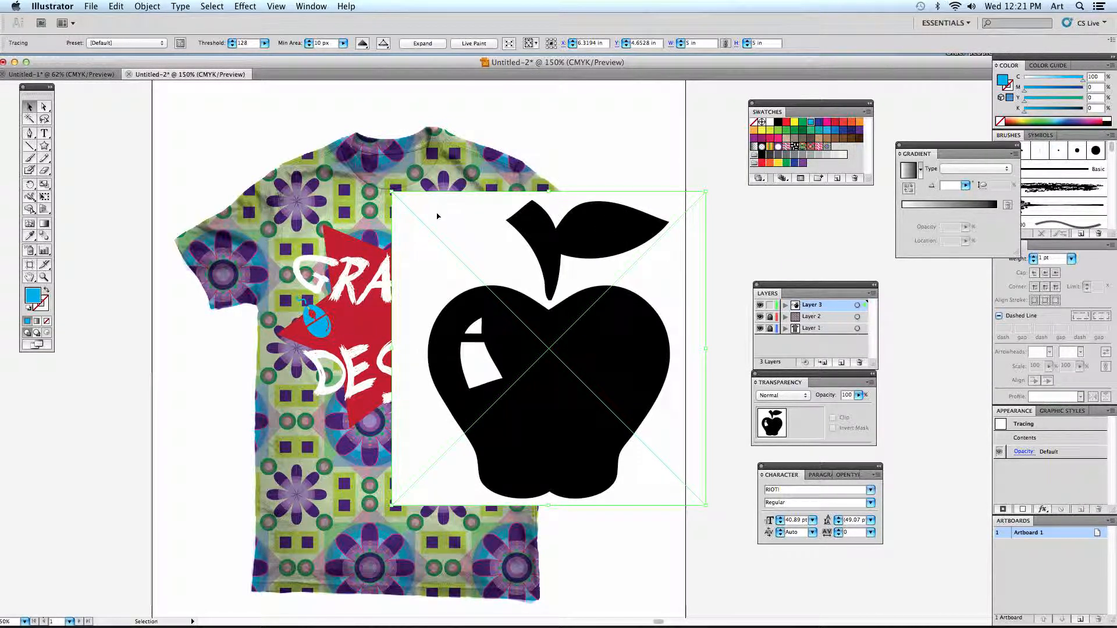
left_click(422, 44)
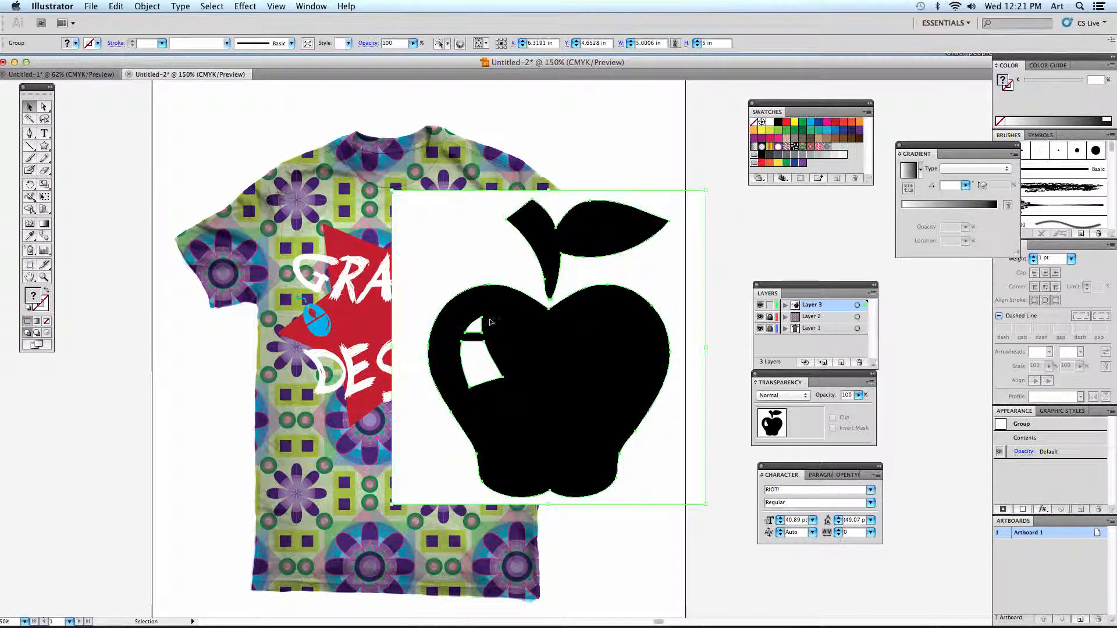
left_click_drag(455, 348, 574, 382)
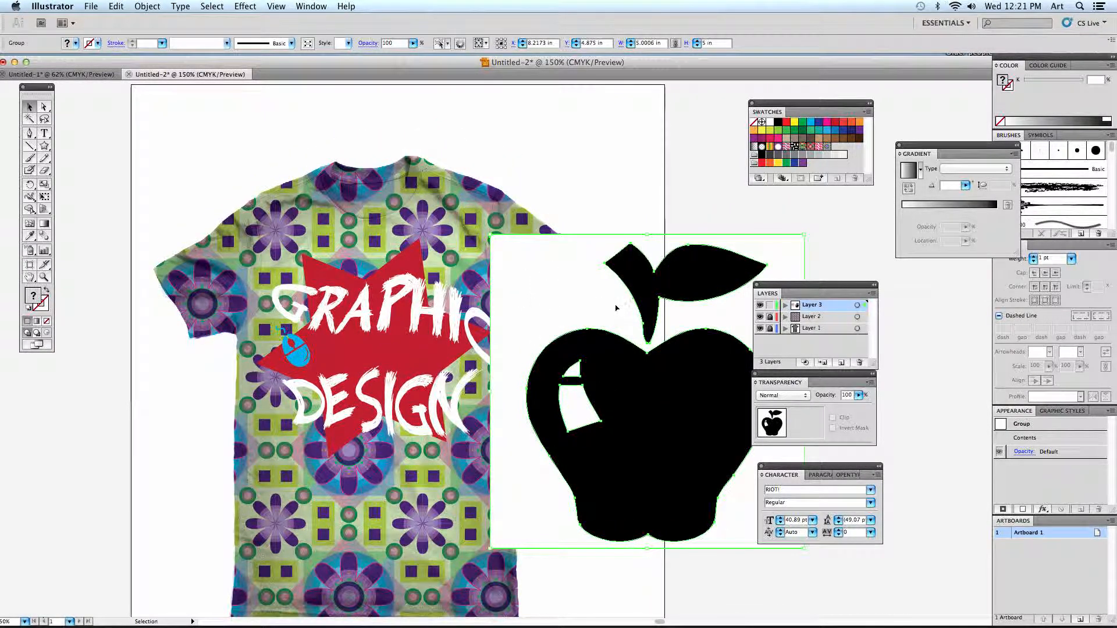
- Ungroup the traced apple artwork and delete the white background shape around it
left_click(146, 7)
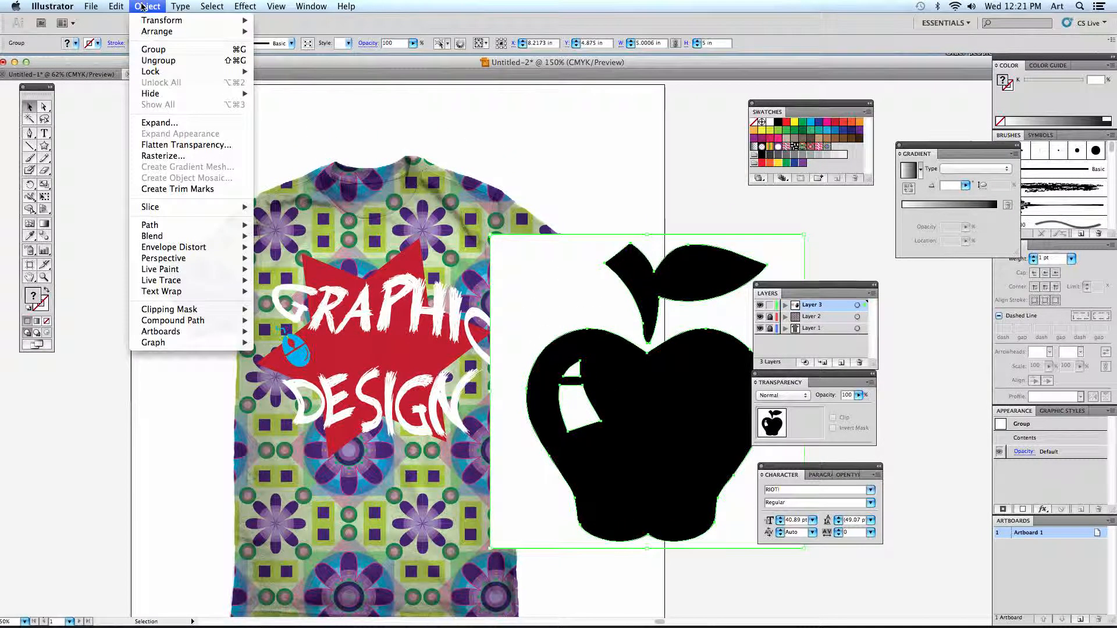
left_click(153, 61)
left_click(632, 208)
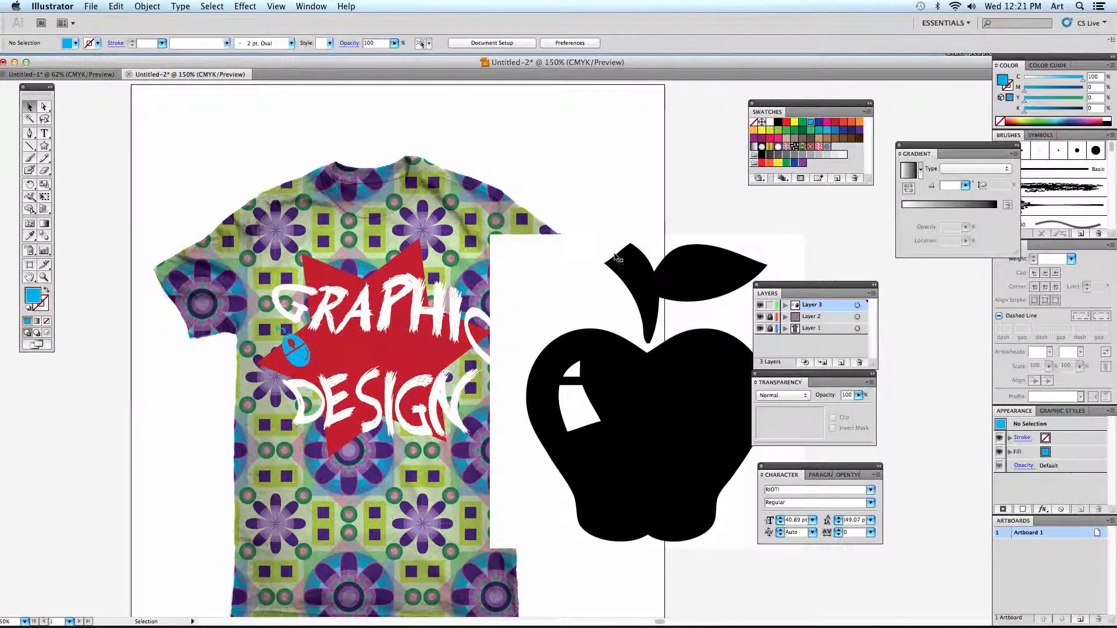
left_click(574, 268)
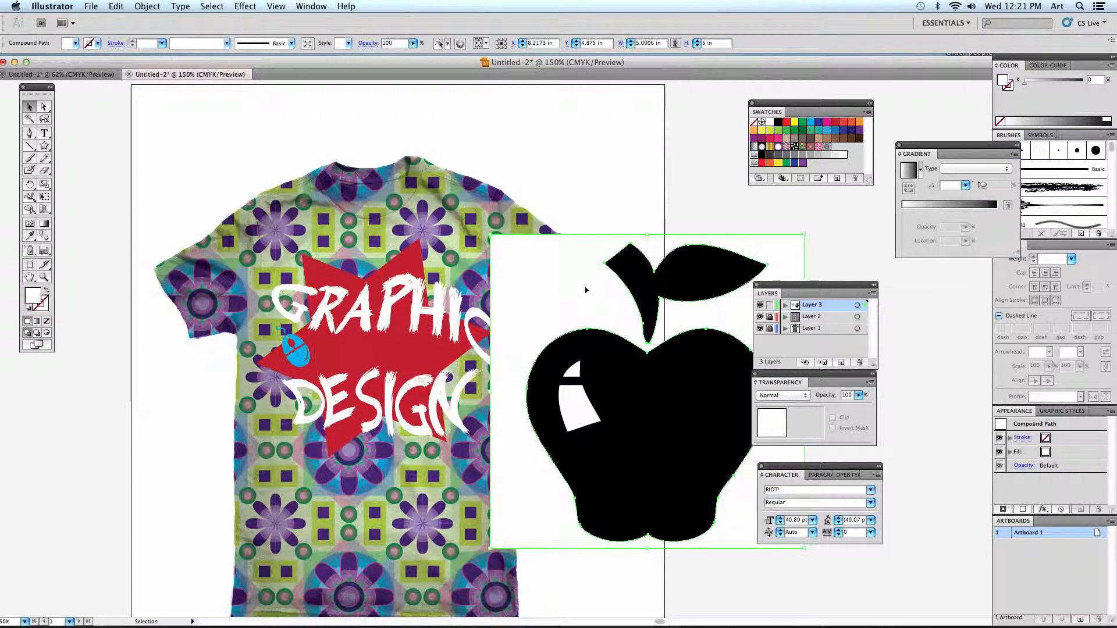
key("Delete")
- Group the remaining apple pieces, scale them to about 1.62 by 2.00 in, and center the group on the star between the two words
scroll(610, 299, "down", 3)
scroll(610, 299, "right", 2)
left_click_drag(556, 221, 577, 257)
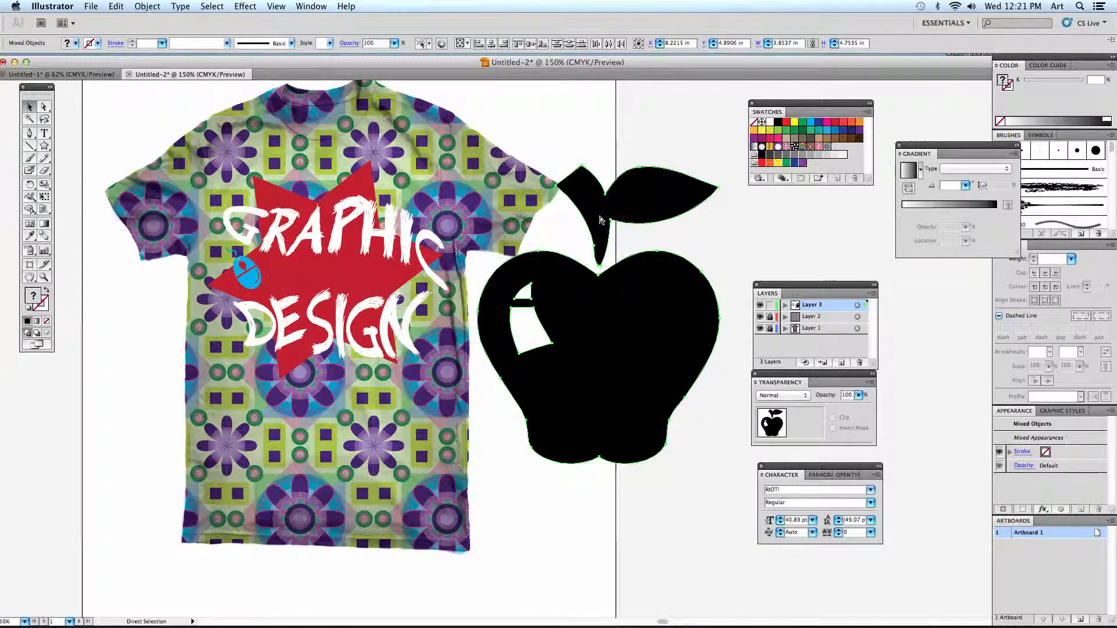
key("super+g")
left_click_drag(717, 167, 443, 238)
left_click_drag(399, 305, 338, 267)
- Arrange the apple behind the lettering but in front of the red star, and enlarge it to about 1.98 in wide
key("super+shift+bracketleft")
key("super+z")
key("super+bracketleft")
key("super+bracketleft")
key("super+bracketleft")
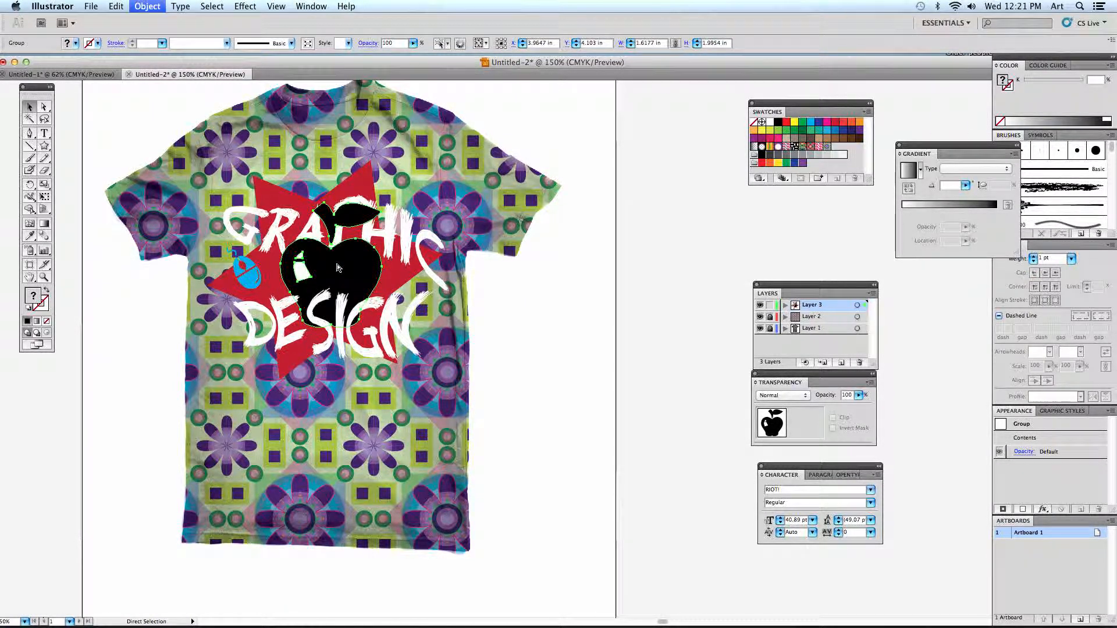
left_click_drag(284, 207, 274, 194)
left_click_drag(327, 327, 328, 344)
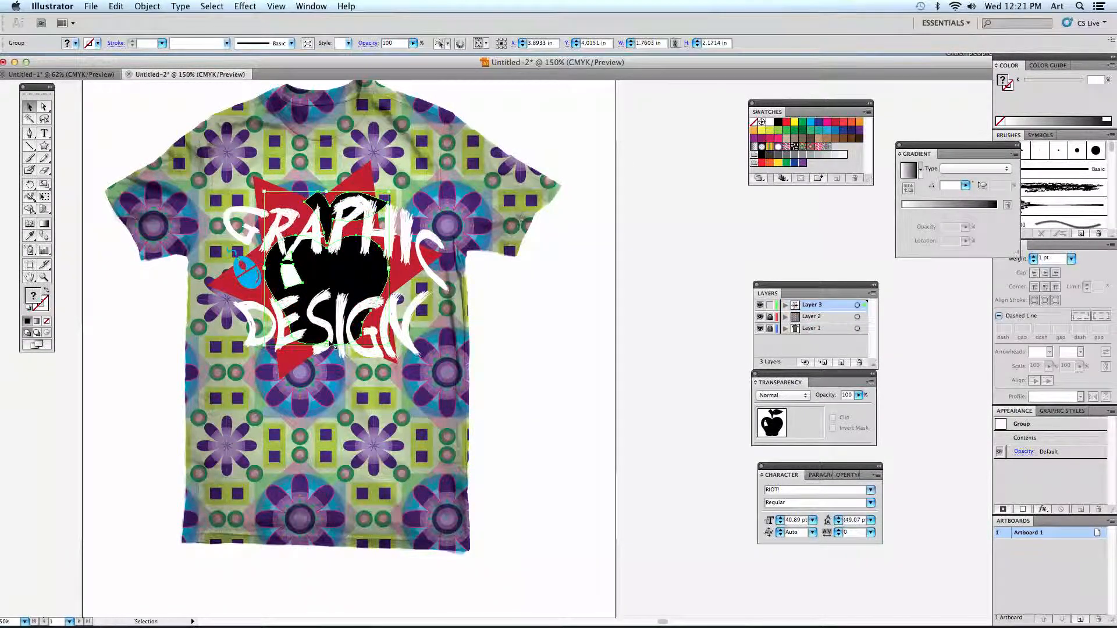
- Fill only the apple's body with the teal swatch, C 80, M 10, Y 45, K 0
left_click(44, 107)
left_click(110, 139)
left_click(345, 289)
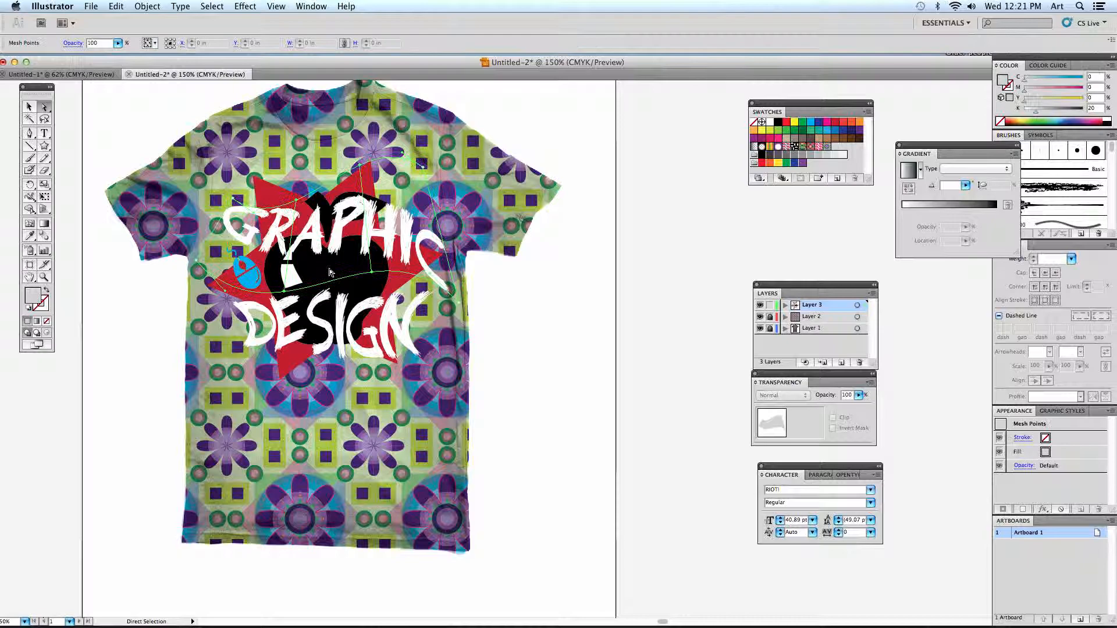
left_click(362, 284)
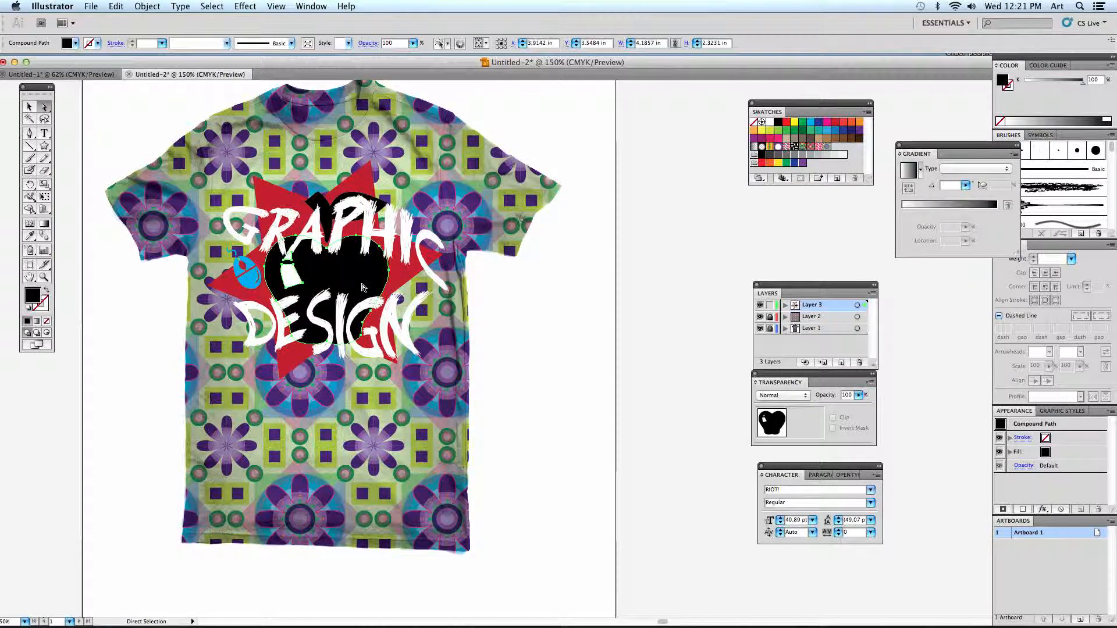
left_click(806, 132)
left_click(819, 130)
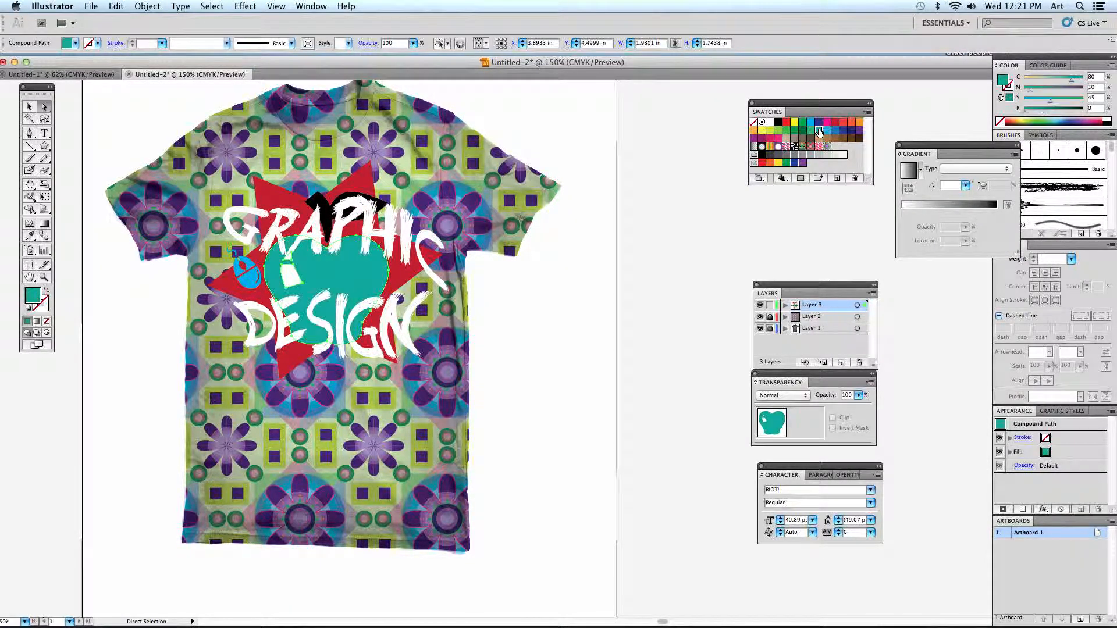
left_click(716, 279)
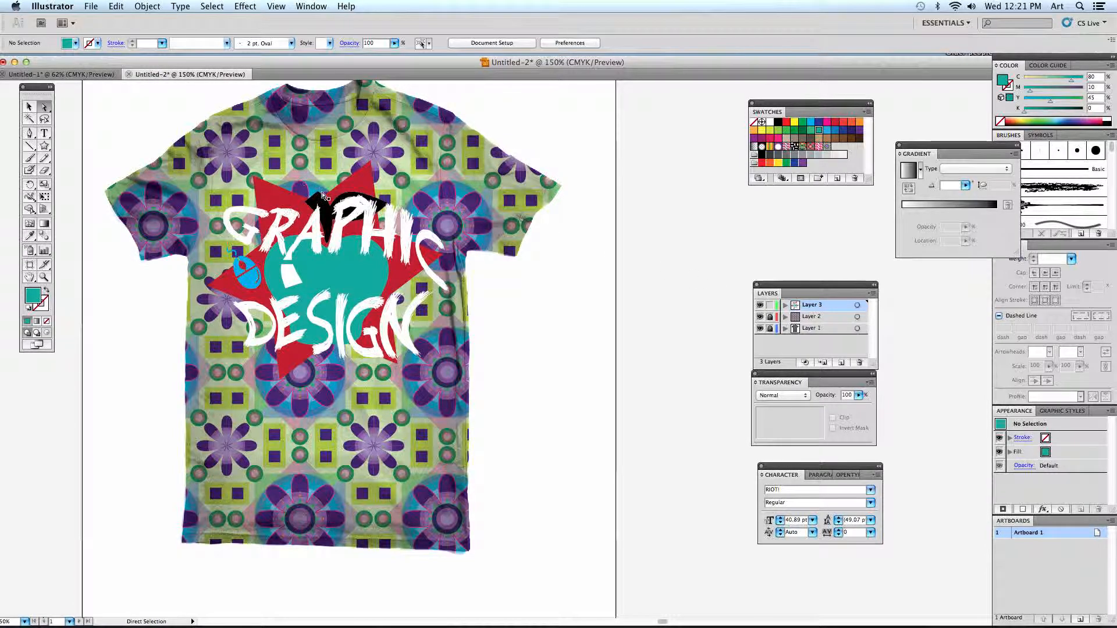
- Fill the apple's stem and leaf path with the same teal swatch as its body
left_click(335, 208)
left_click(328, 210)
left_click(328, 214)
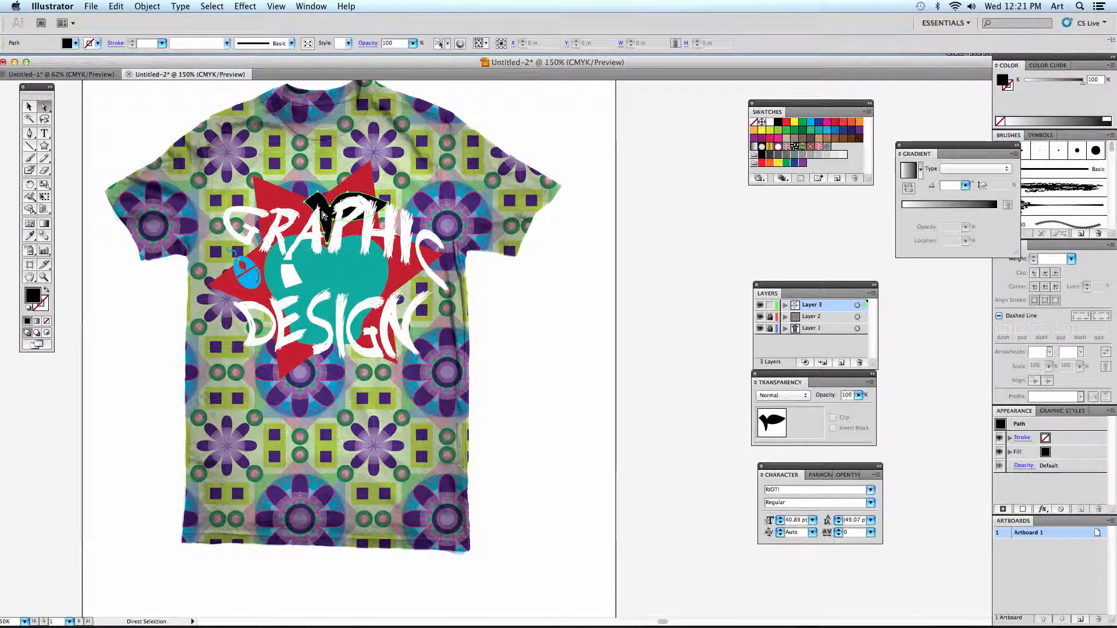
left_click(819, 132)
left_click(692, 342)
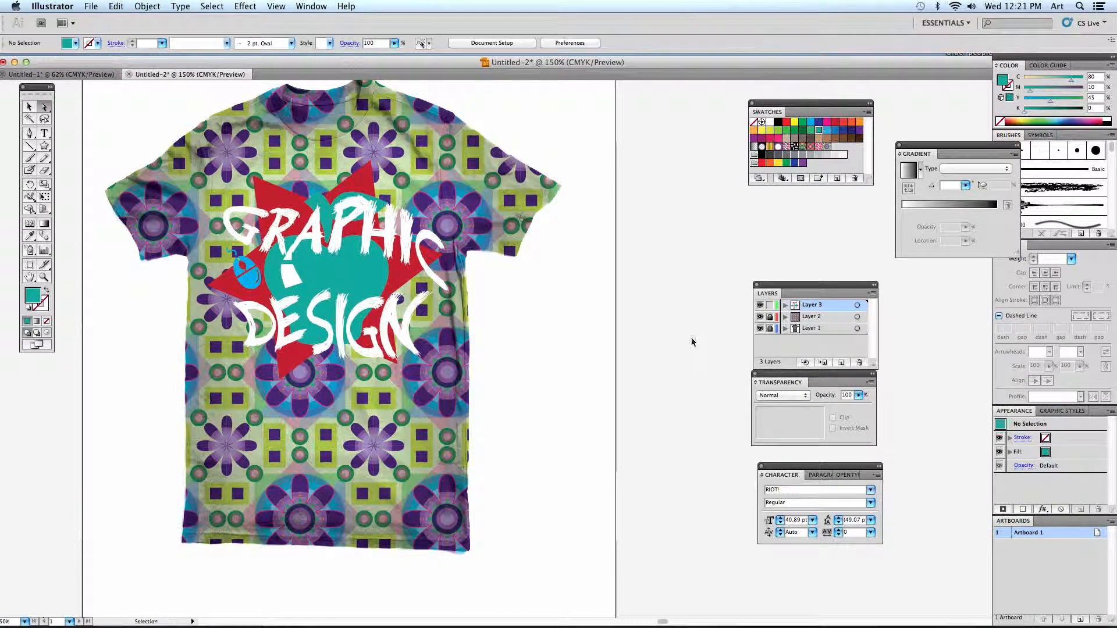
key("super+1")
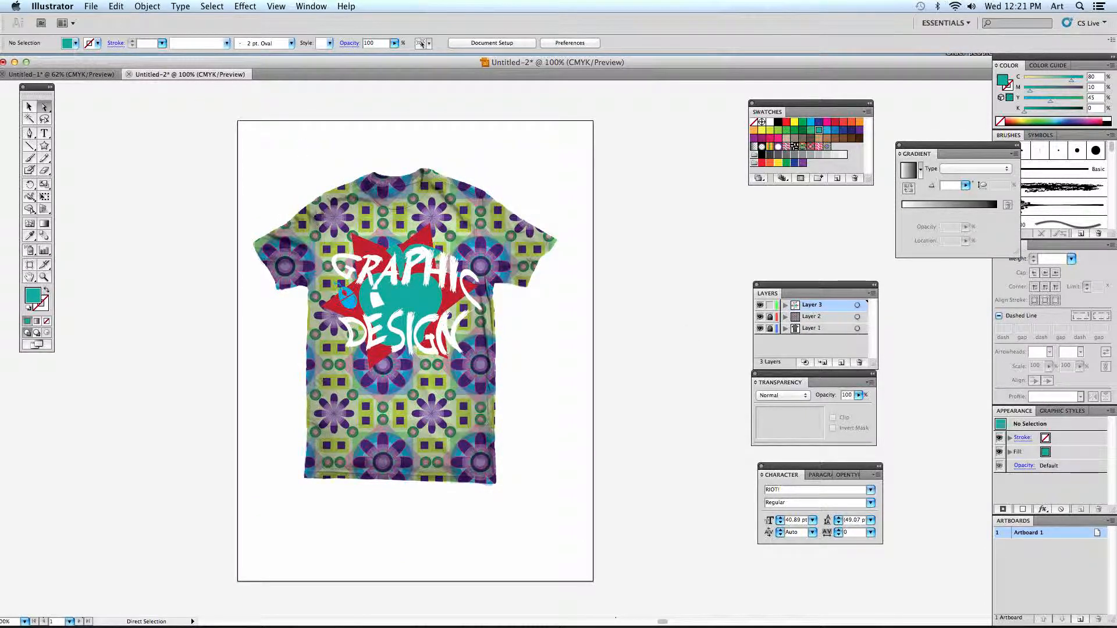
left_click(52, 5)
left_click(127, 135)
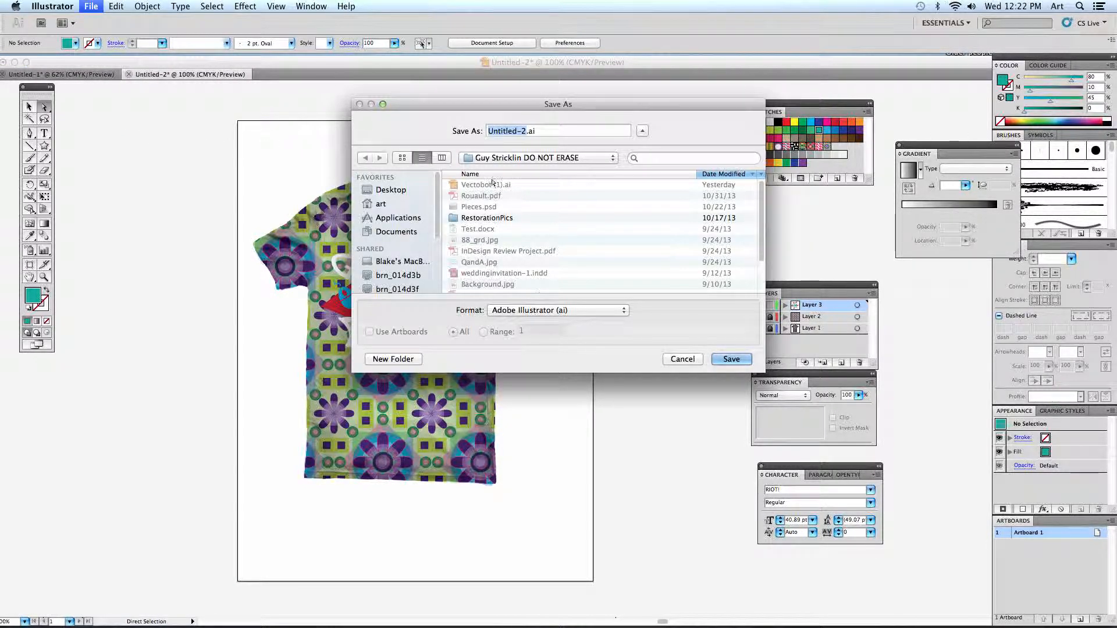
left_click(392, 190)
left_click(695, 361)
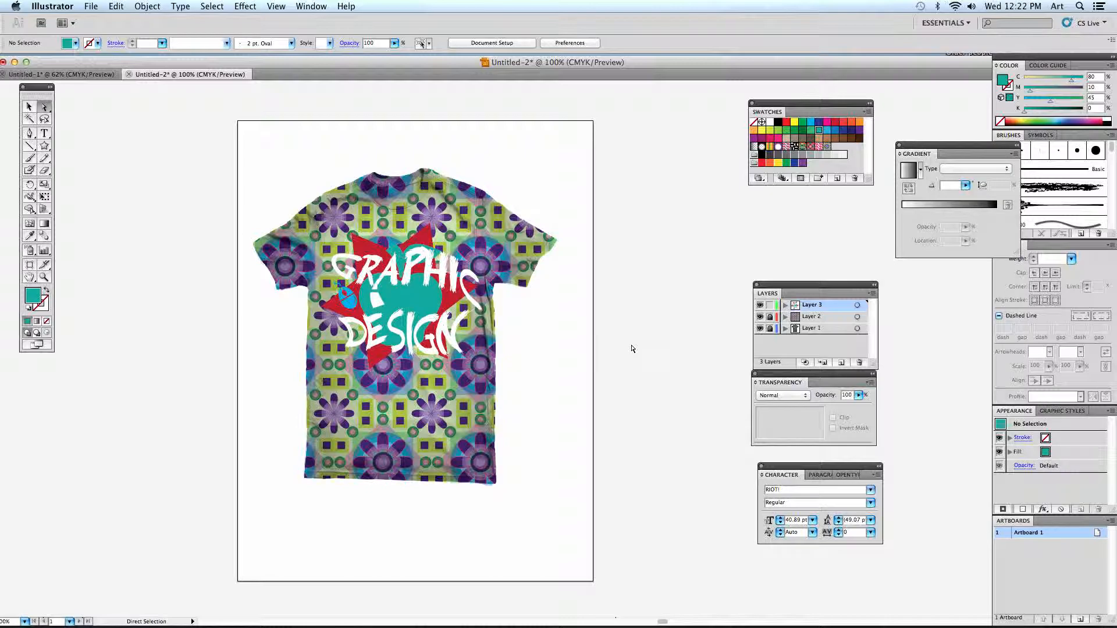
- Switch to Remote Desktop and stop the active share screen task running from this computer
mouse_move(264, 626)
left_click(108, 612)
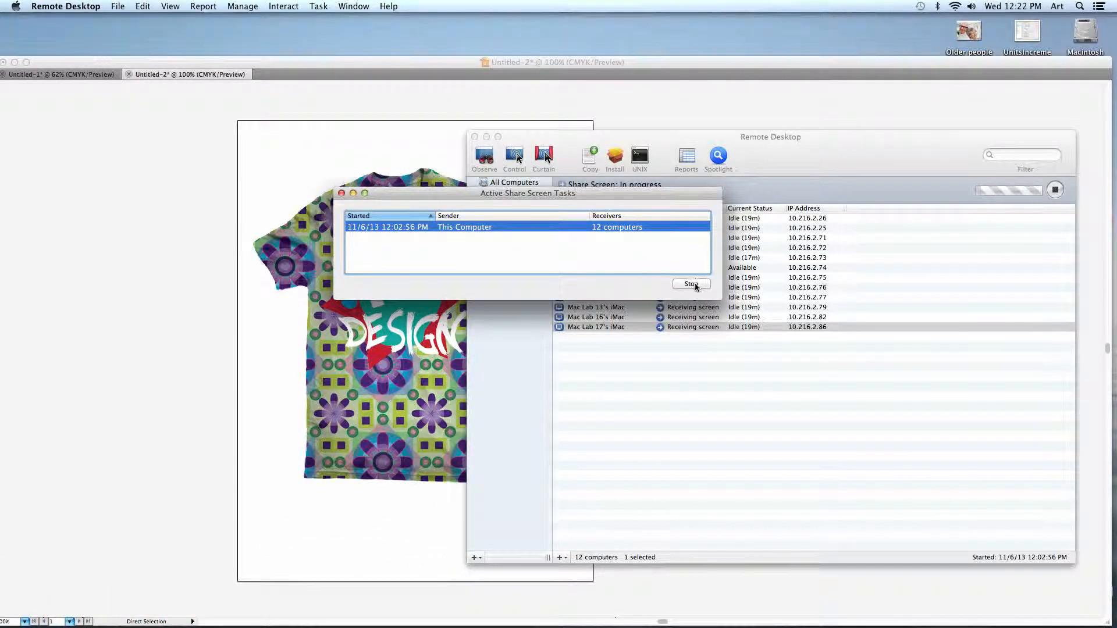
left_click(691, 284)
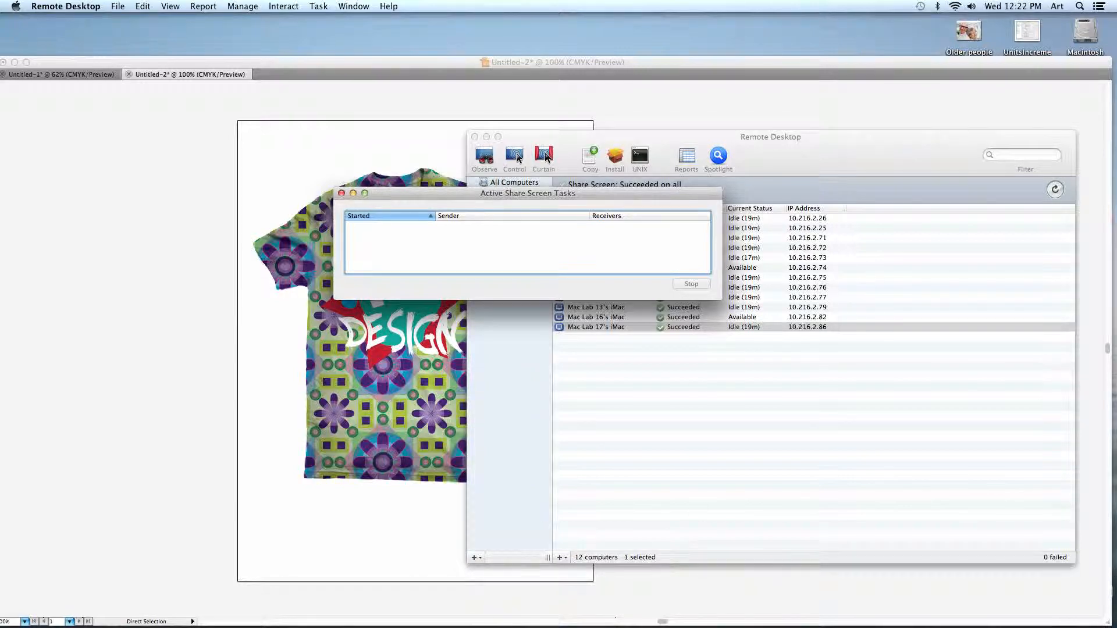
mouse_move(677, 626)
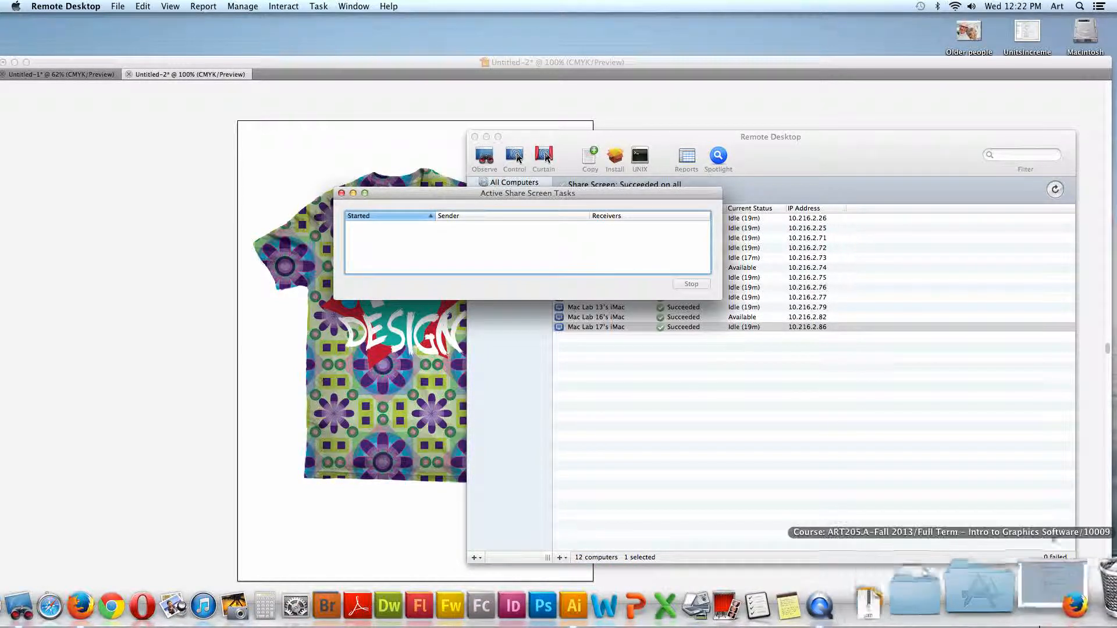
left_click(944, 596)
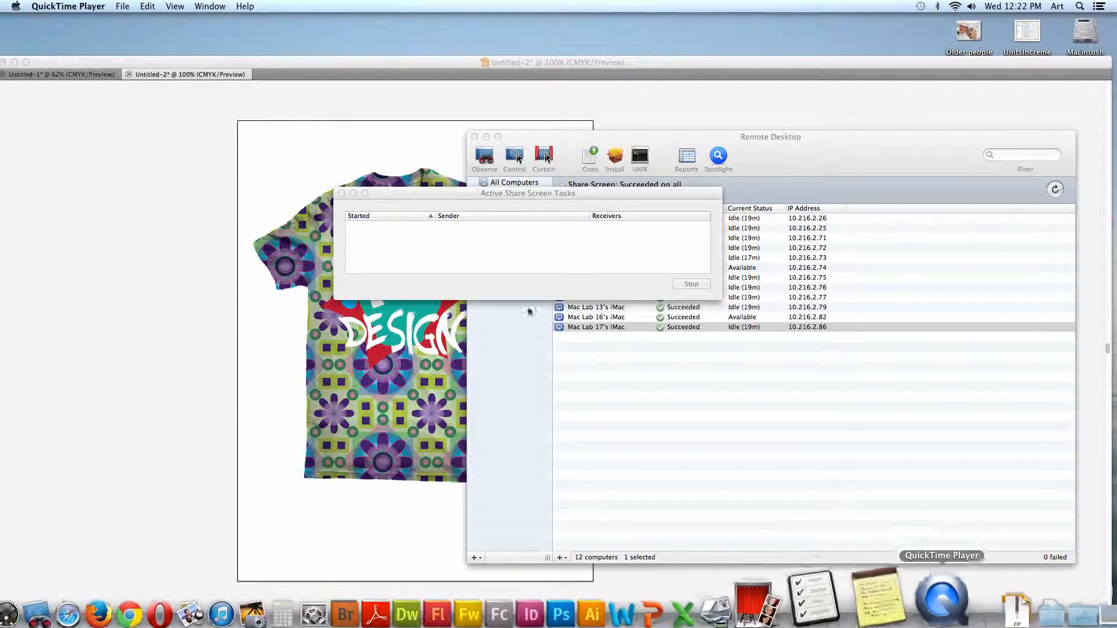